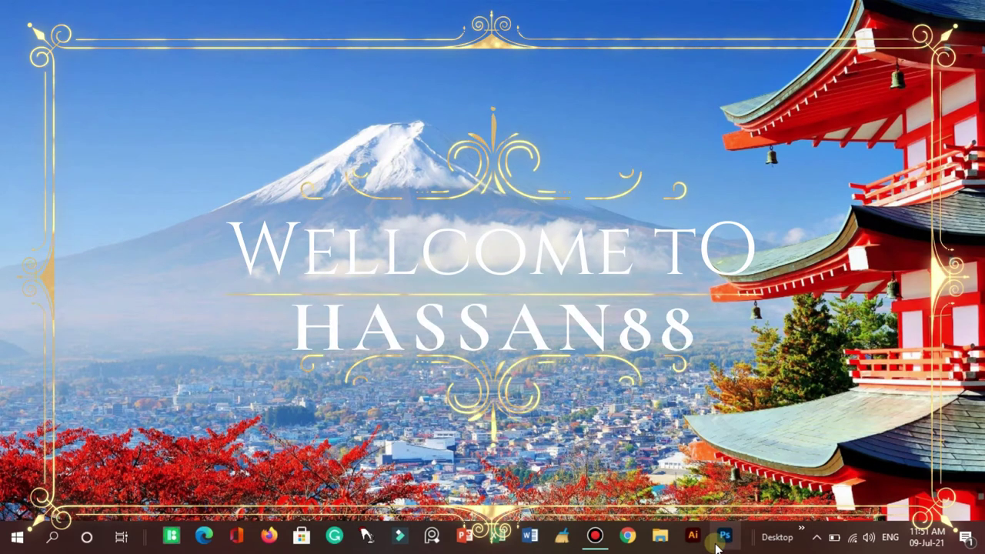
Step: Launch Photoshop from the taskbar icon
left_click(717, 546)
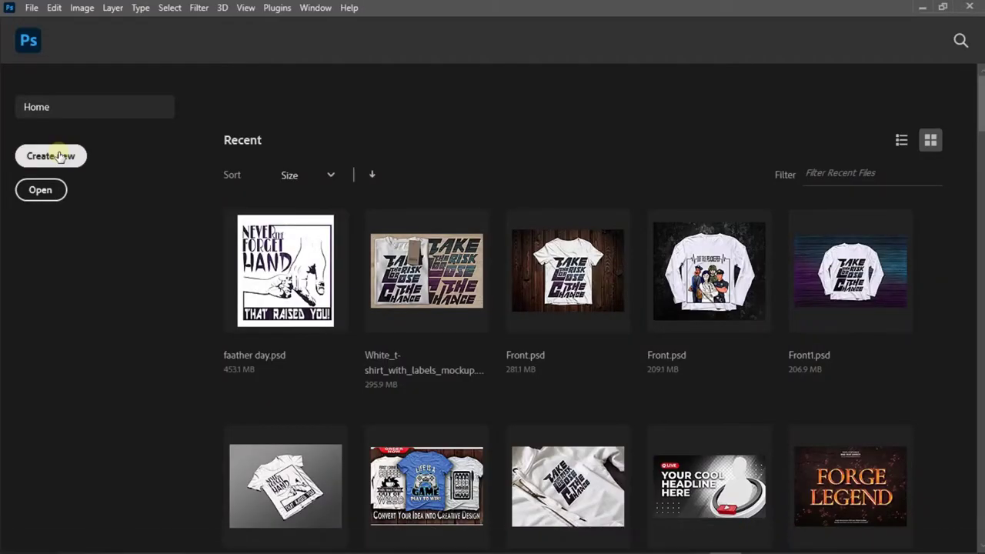
Step: Create a new 12 × 14 inch document at 300 ppi
left_click(60, 156)
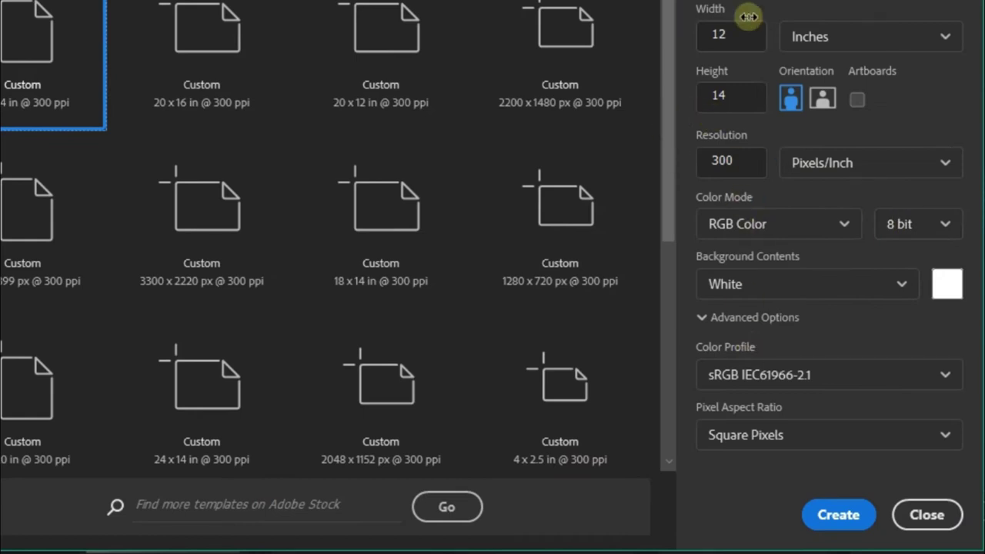
left_click(744, 98)
left_click(745, 163)
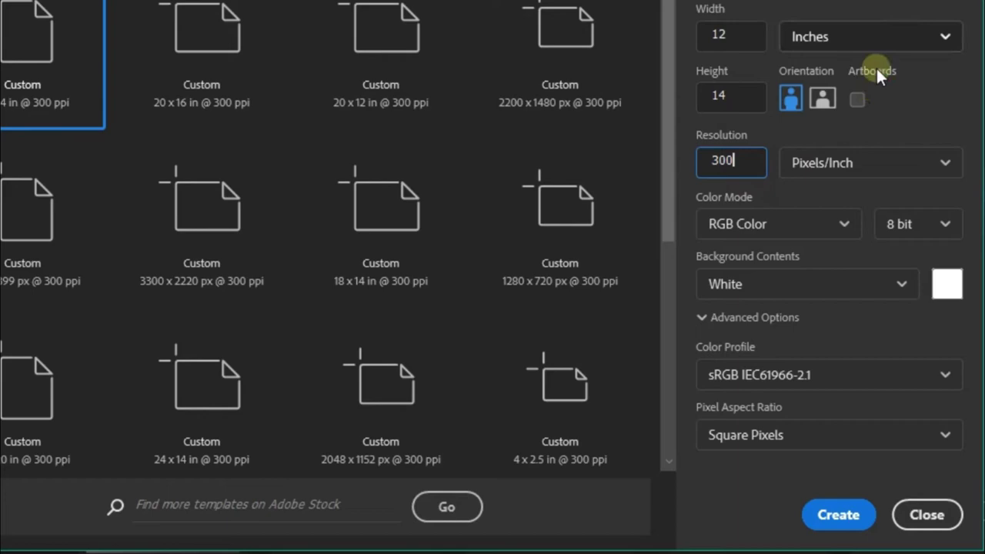
left_click(839, 515)
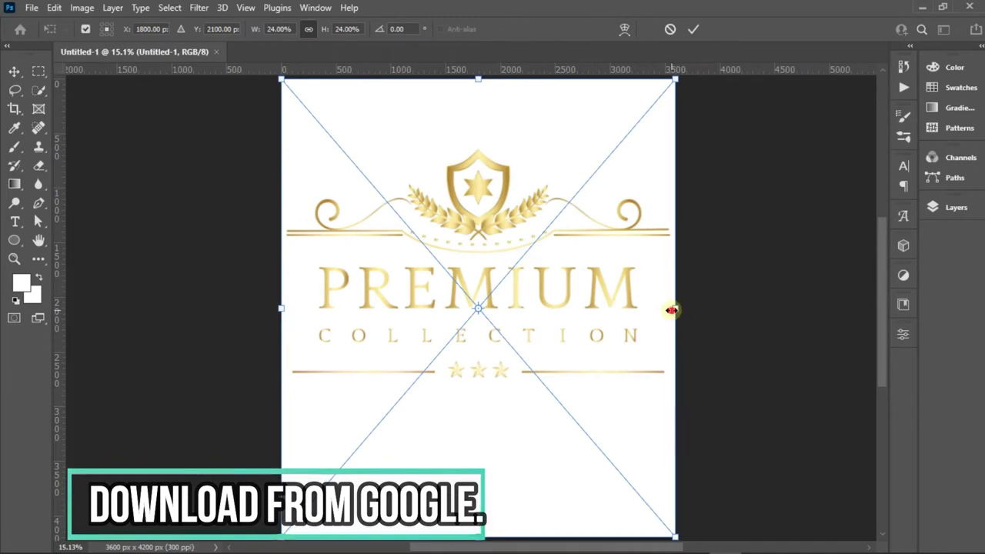
Step: Scale the placed logo down to about 15% and move it near the page top
left_click_drag(677, 309, 602, 308)
left_click_drag(488, 246, 485, 135)
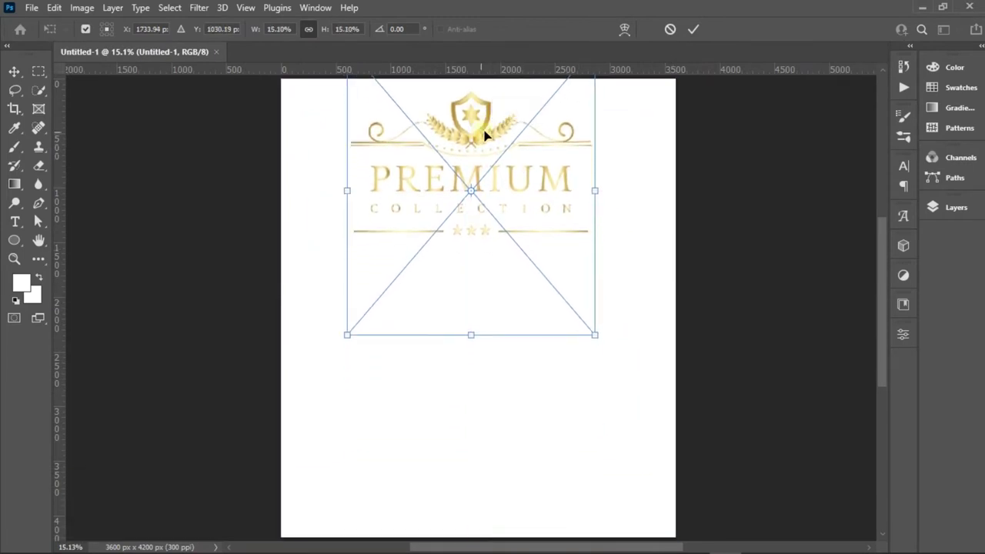
left_click(693, 29)
Step: Add a #040404 solid colour fill layer above Background, then nudge the logo down slightly
left_click(958, 207)
left_click(814, 322)
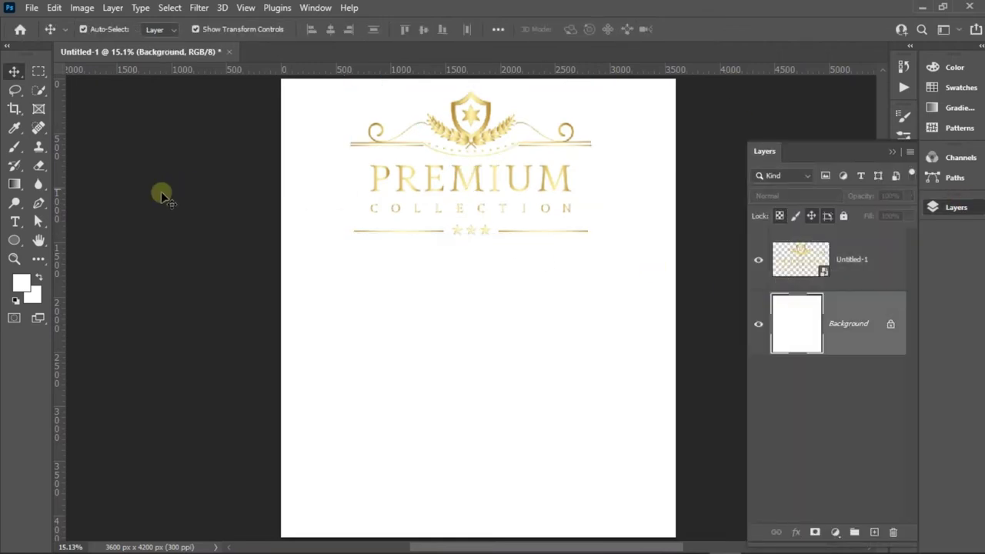
left_click(835, 532)
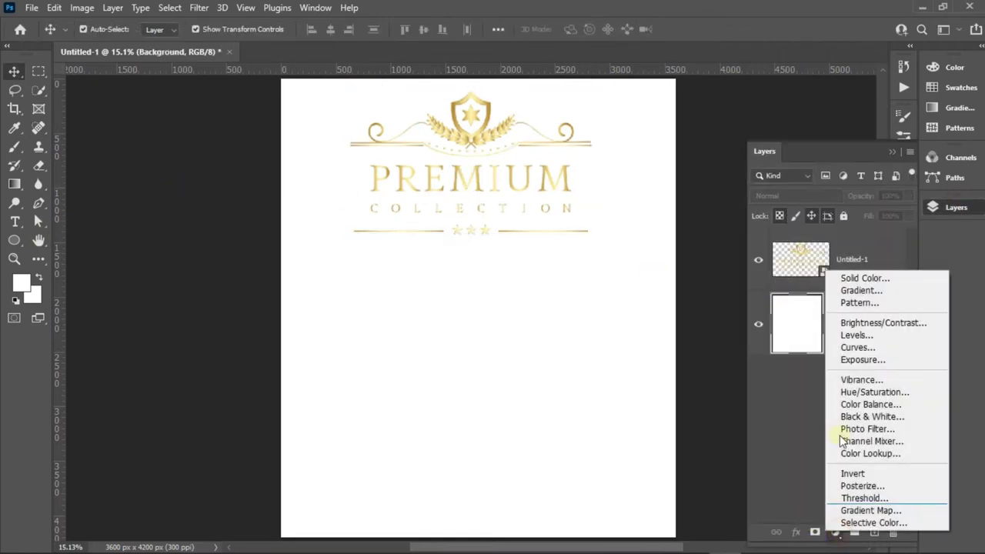
left_click(858, 277)
left_click_drag(623, 357, 607, 362)
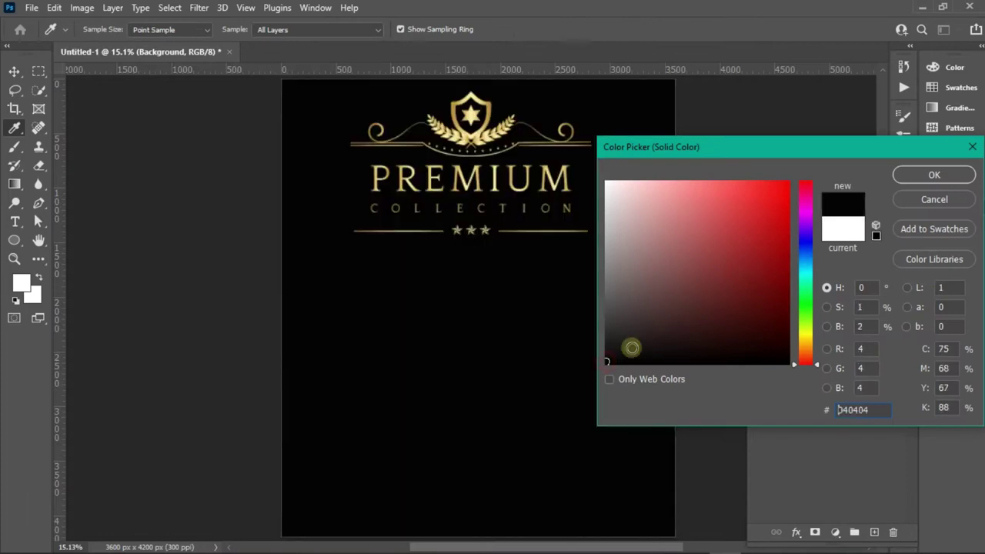
left_click(932, 173)
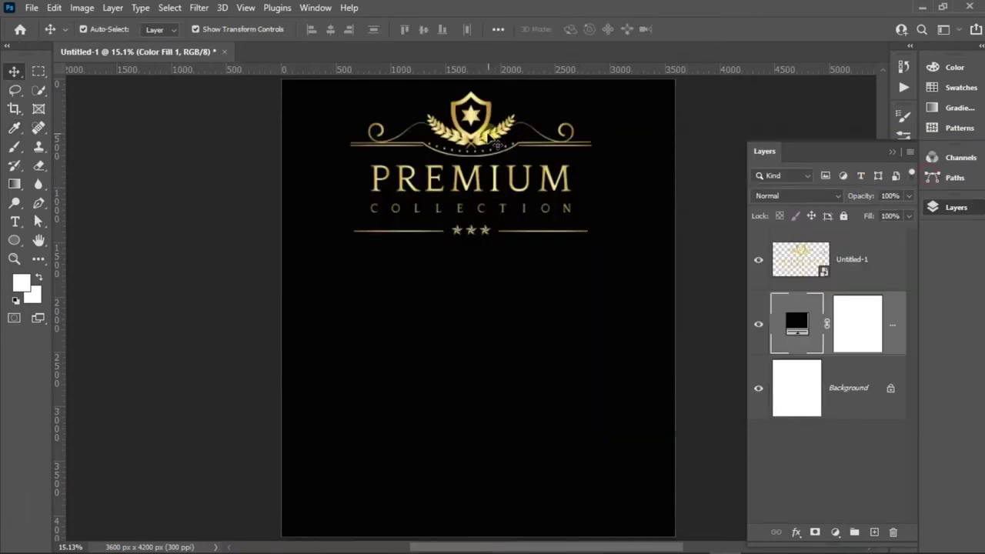
left_click_drag(474, 137, 474, 144)
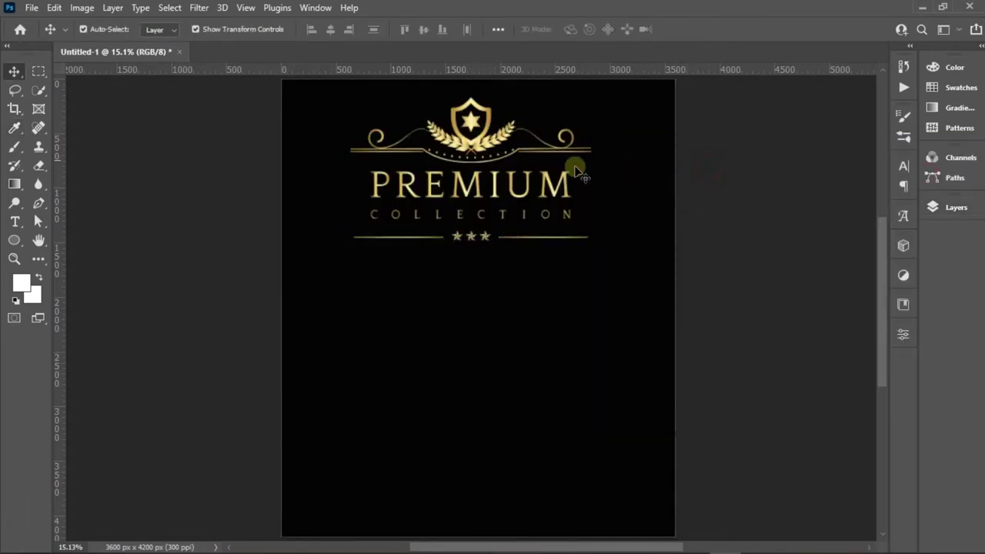
Step: Rasterize the logo layer and delete the PREMIUM COLLECTION words
left_click(38, 71)
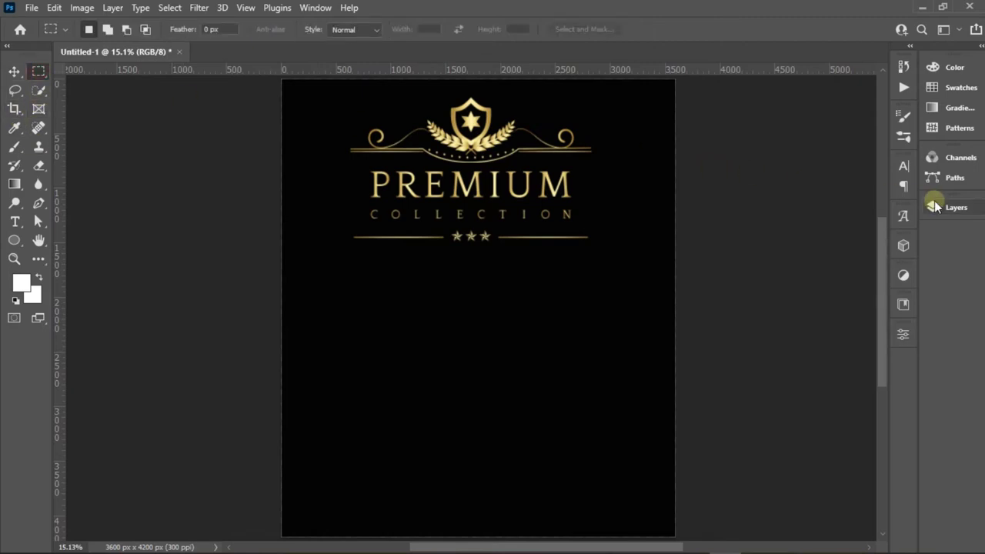
left_click(934, 202)
right_click(839, 265)
left_click(724, 292)
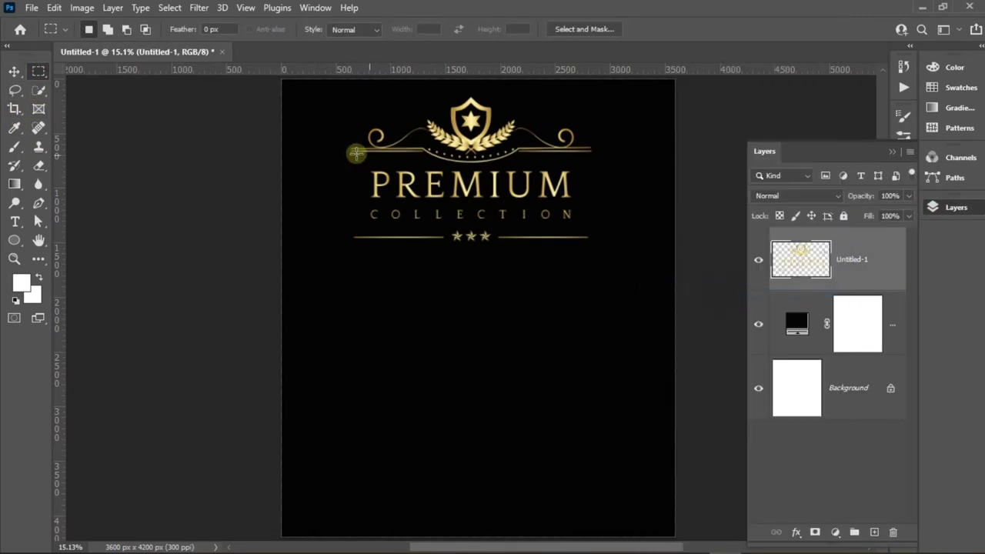
left_click_drag(354, 167, 586, 227)
key("Delete")
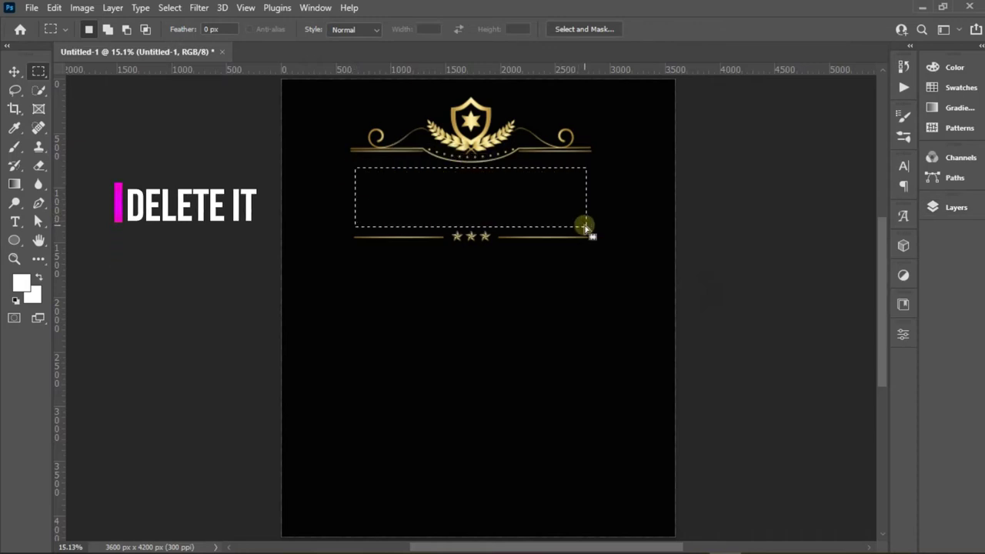
Step: Cut the starred divider onto its own layer and move it up the page
left_click_drag(346, 225, 605, 263)
key("ctrl+x")
key("ctrl+v")
key("v")
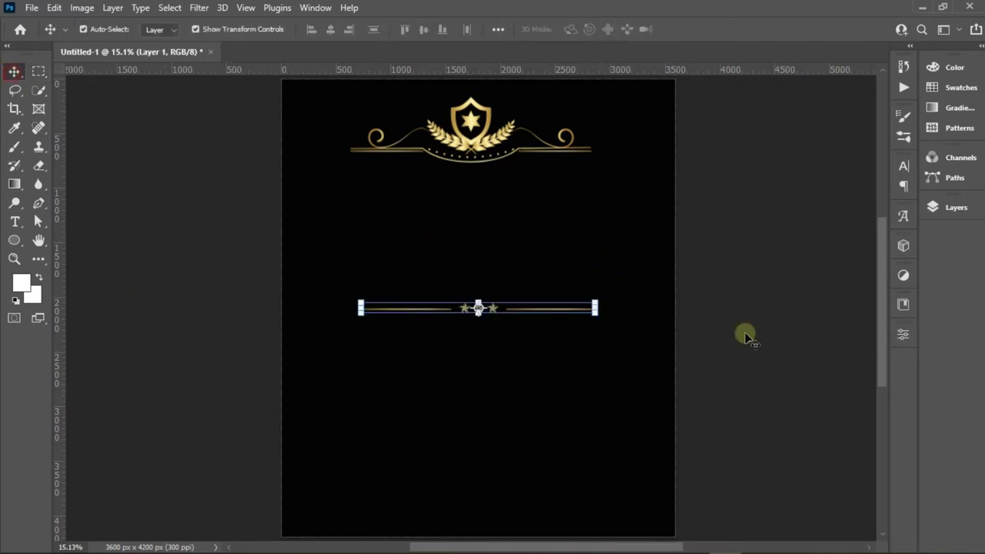
left_click(531, 258)
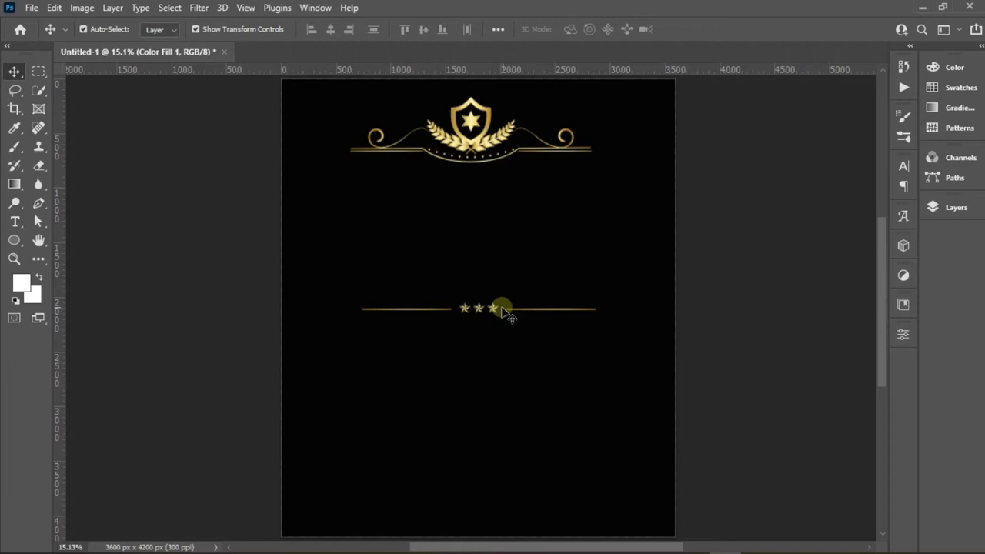
scroll(497, 312, "up", 3)
mouse_move(494, 284)
left_mouse_down()
mouse_move(485, 235)
mouse_move(496, 233)
left_mouse_up()
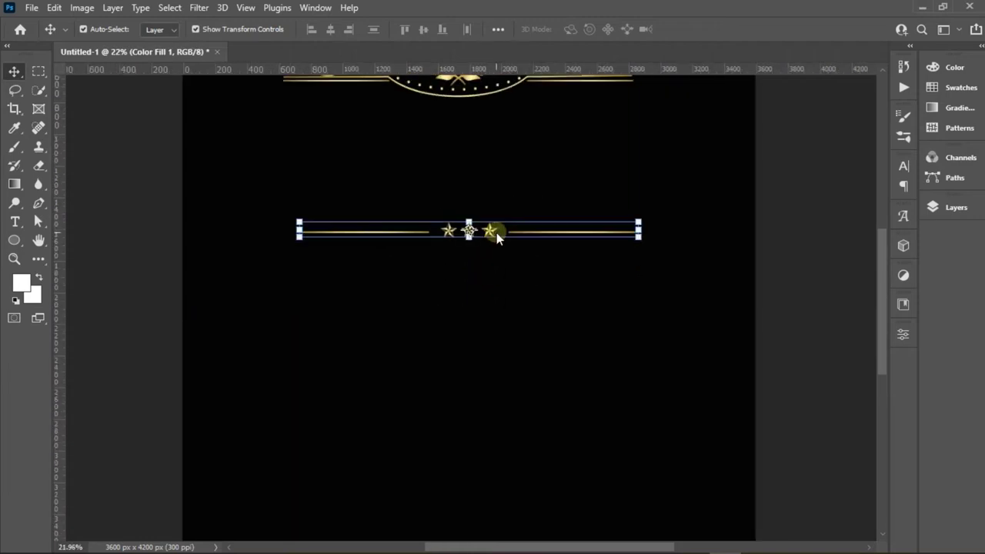
scroll(497, 233, "down", 1)
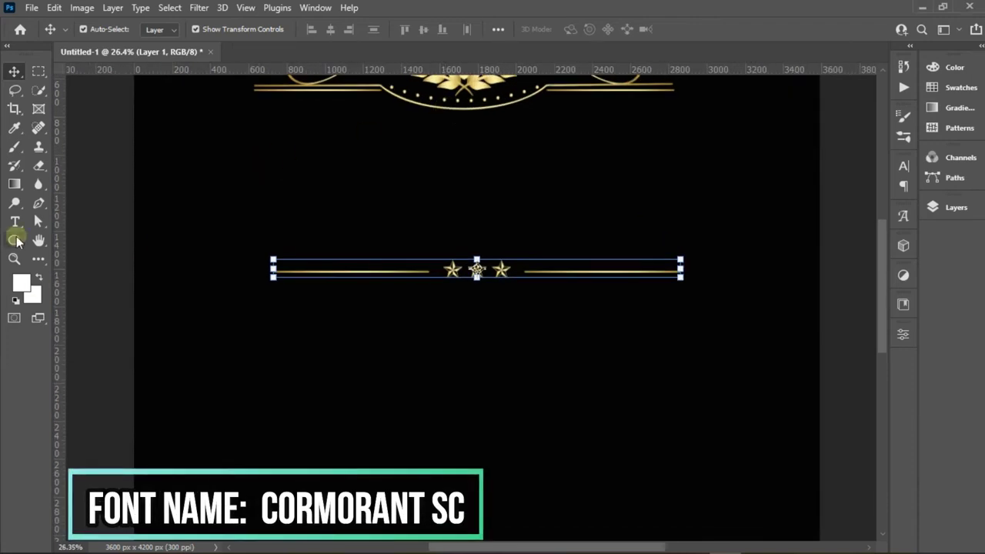
Step: Type and commit the title 'RoyaltY' in Cormorant SC Bold
type("Roa")
key("BackSpace")
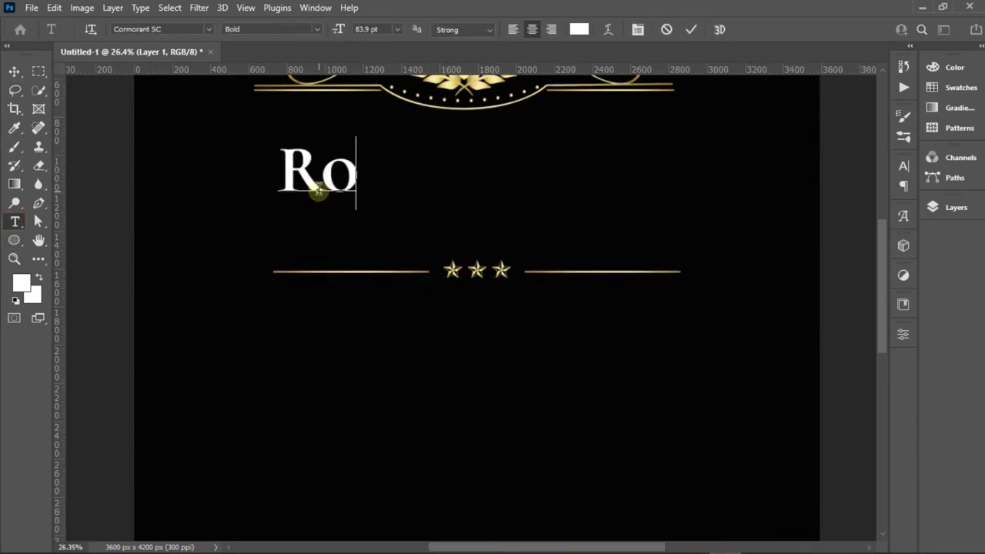
type("yal")
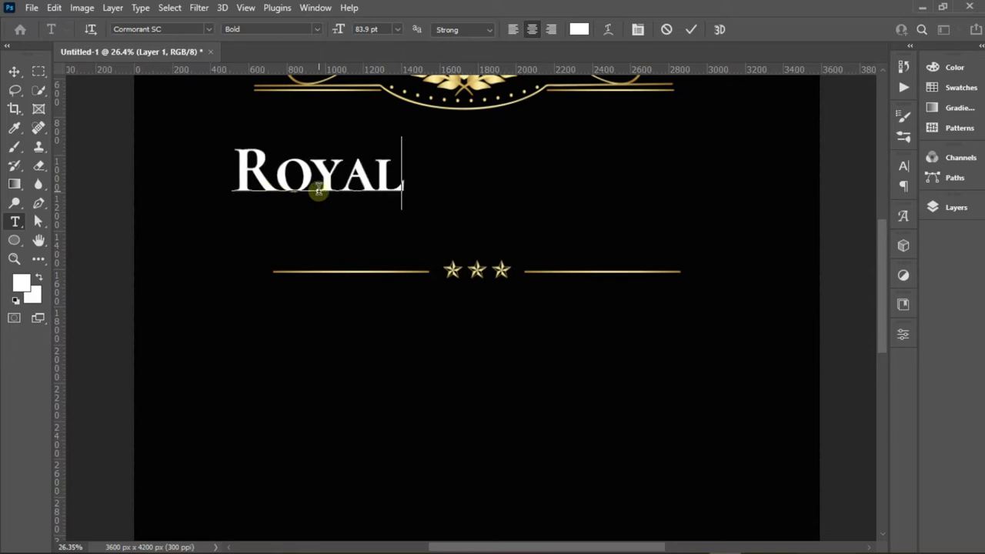
type("ty")
key("BackSpace")
type("Y")
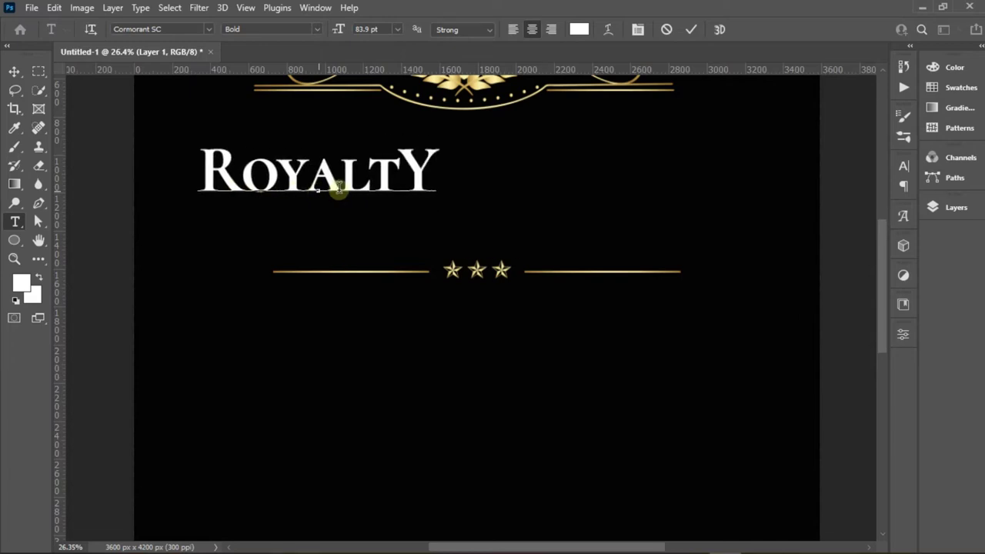
left_click(14, 70)
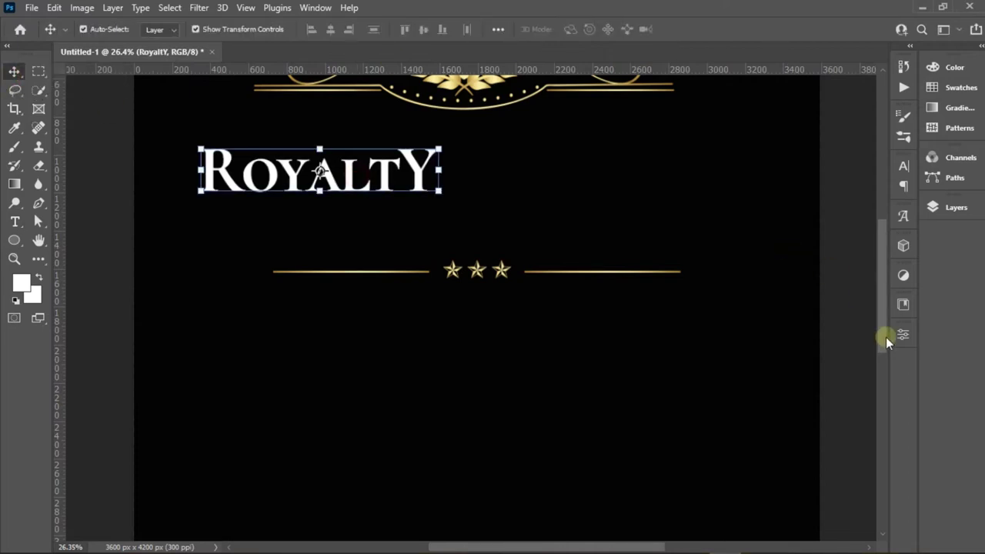
Step: Set the RoyaltY text colour to gold #e1c458
left_click(904, 334)
scroll(781, 441, "down", 1)
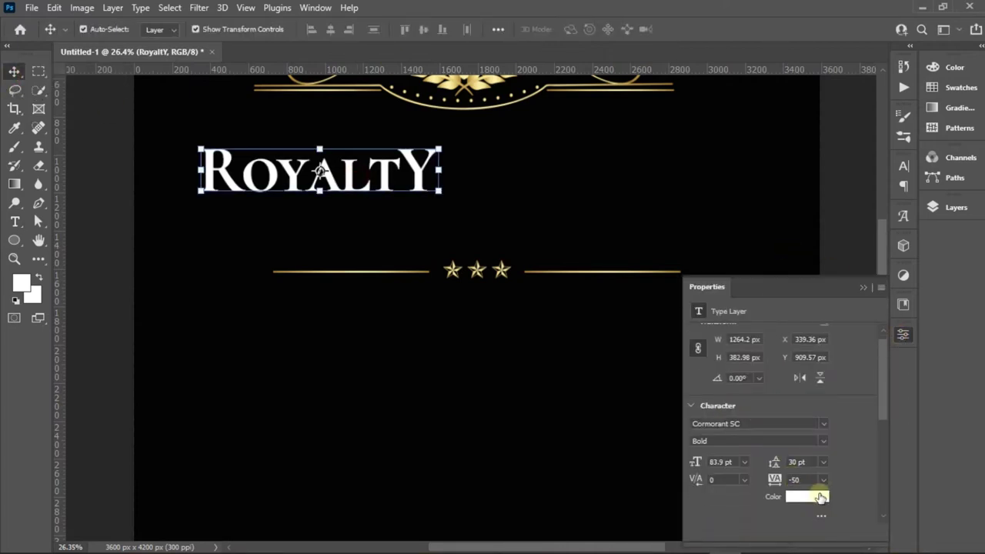
left_click(807, 497)
left_click(448, 84)
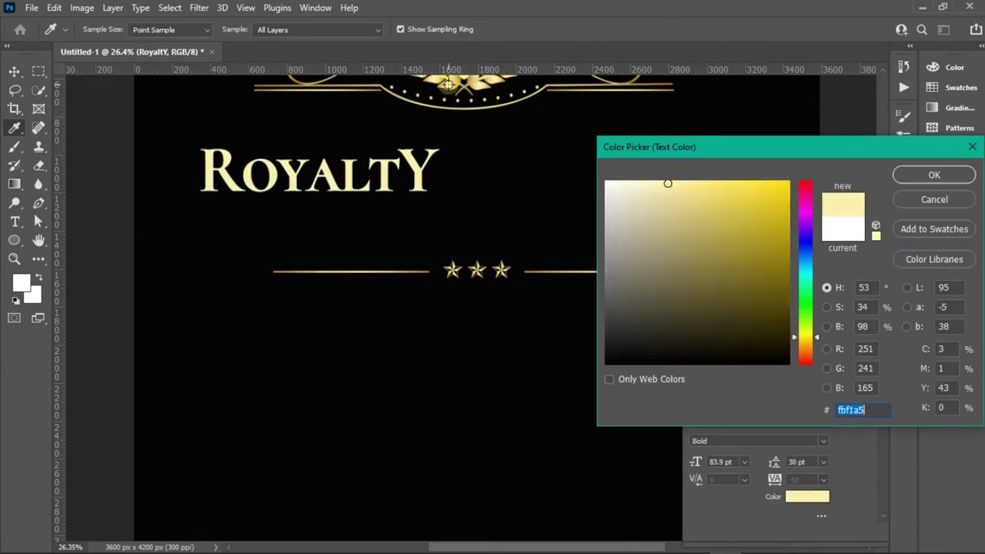
left_click(453, 84)
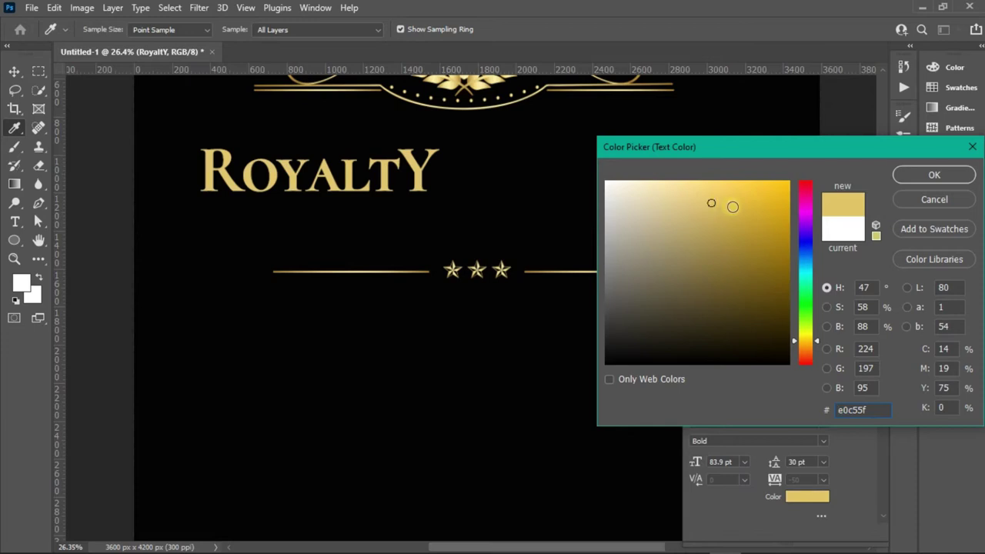
left_click(936, 174)
Step: Centre RoyaltY under the crest and enlarge it to about 175%
left_click(864, 288)
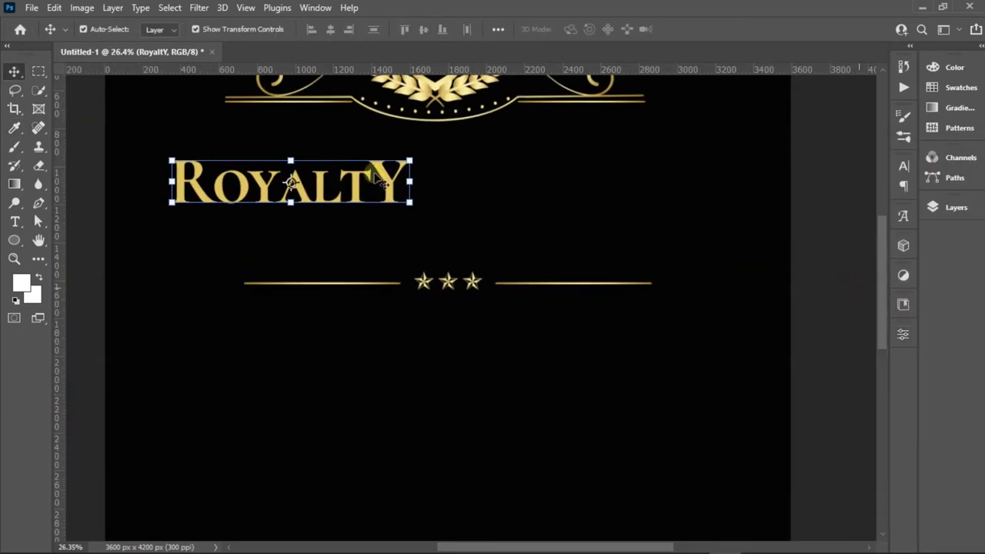
left_click_drag(376, 182, 520, 182)
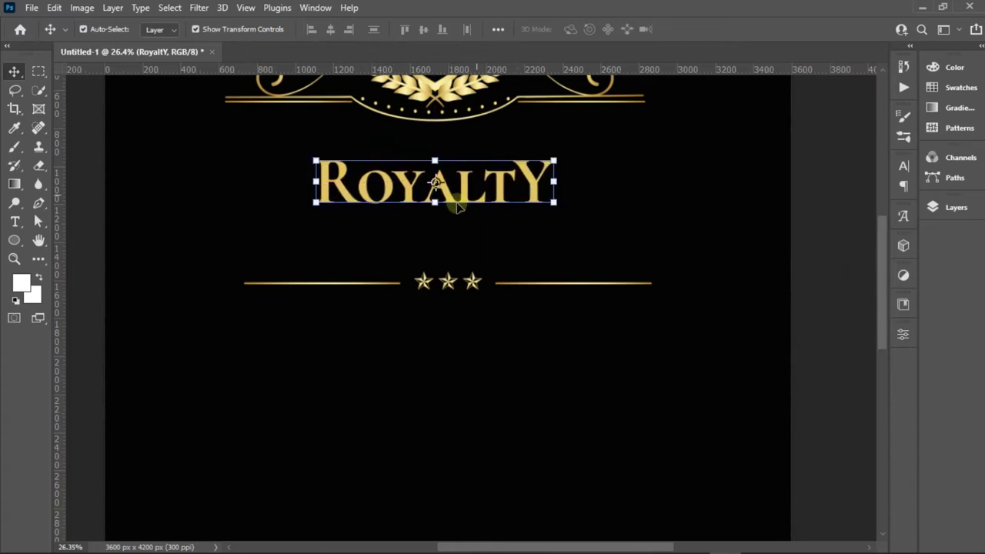
left_click_drag(433, 204, 435, 286)
mouse_move(429, 215)
left_mouse_down()
mouse_move(426, 129)
mouse_move(426, 164)
left_mouse_up()
left_click_drag(441, 212, 438, 146)
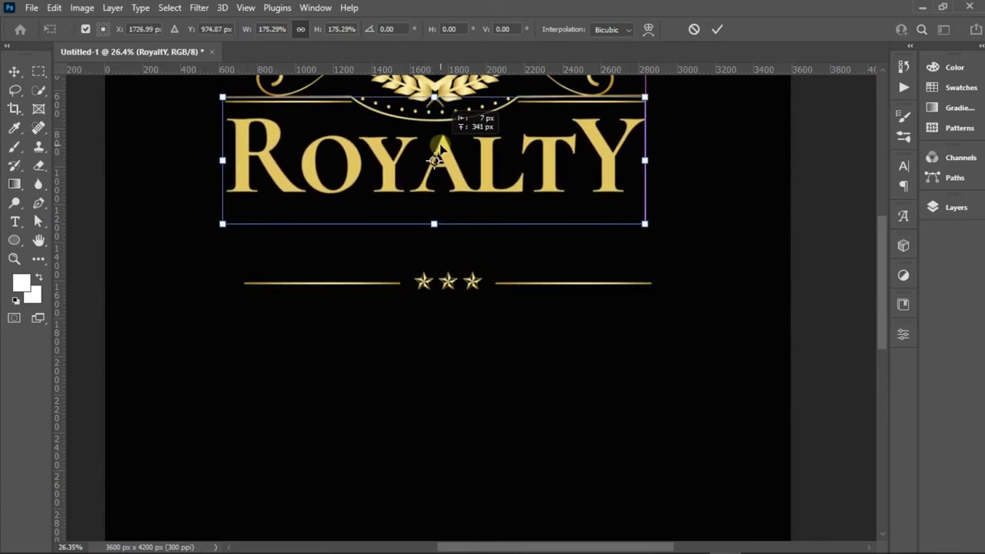
left_click_drag(440, 143, 439, 143)
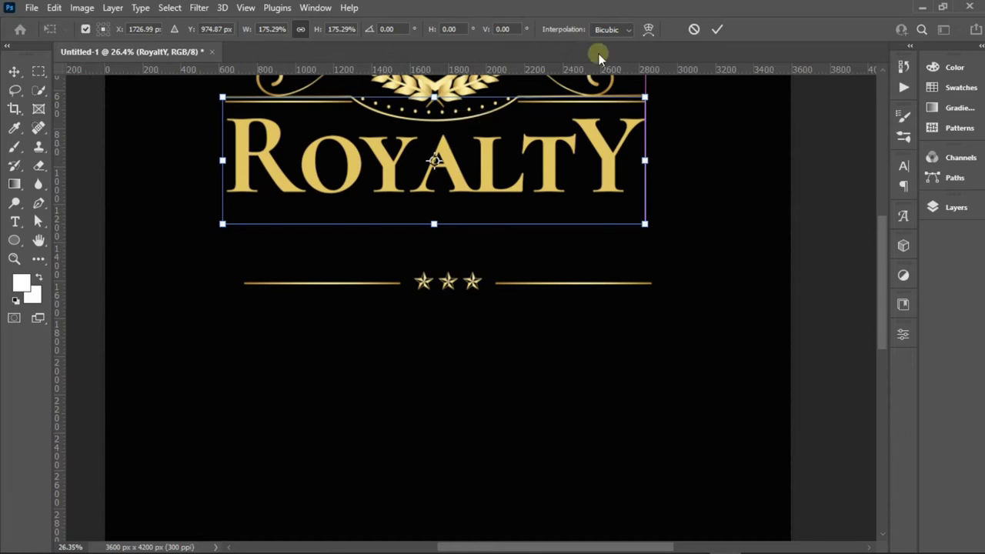
left_click(716, 31)
Step: Move the starred divider just under RoyaltY and centre the stars in the rule
mouse_move(450, 283)
left_mouse_down()
mouse_move(444, 221)
mouse_move(437, 228)
left_mouse_up()
key("ctrl+t")
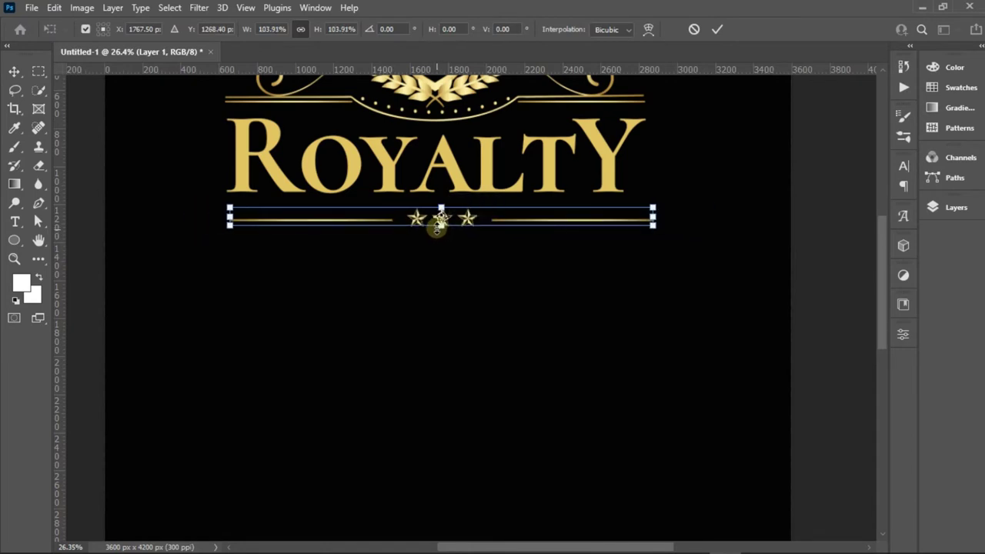
key("Return")
scroll(440, 219, "up", 3)
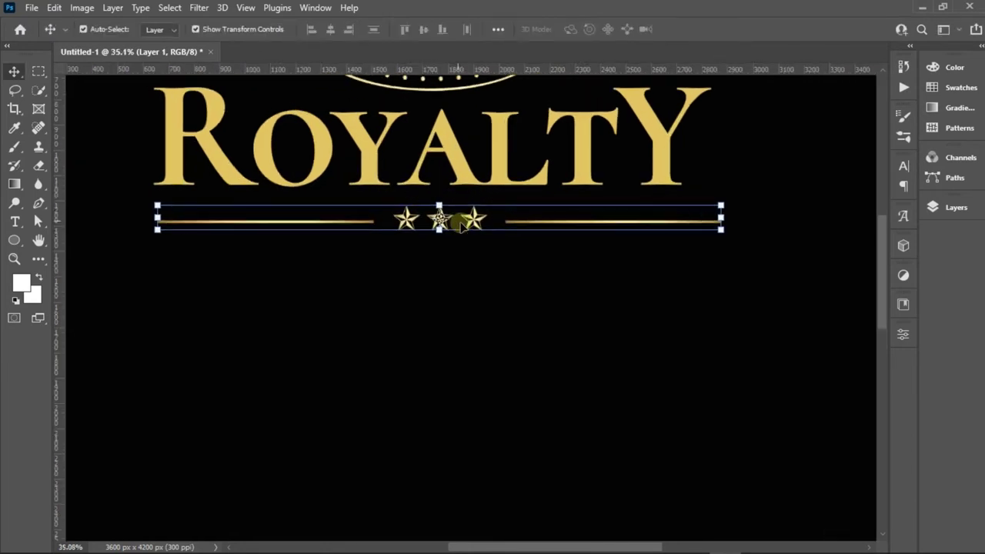
left_click_drag(421, 227, 434, 227)
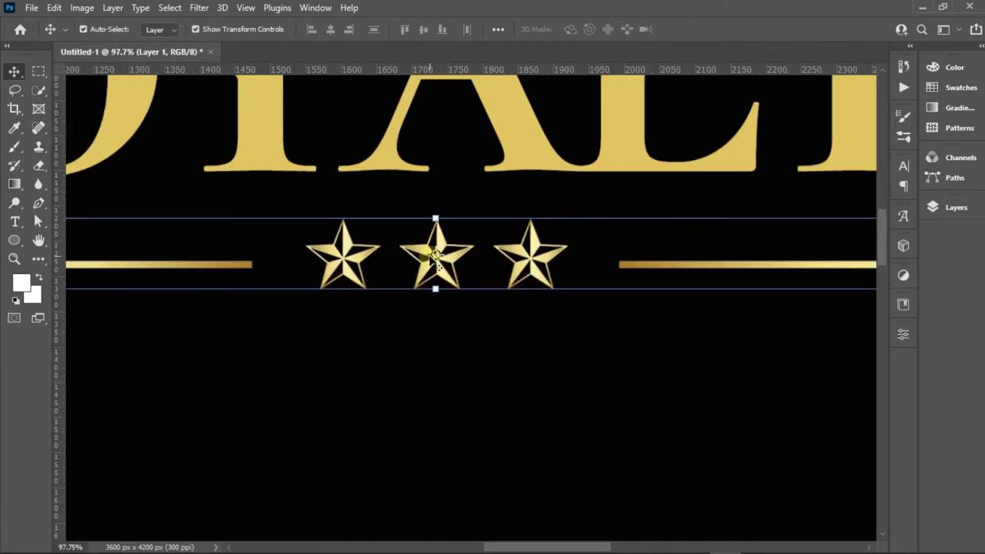
scroll(354, 217, "down", 5)
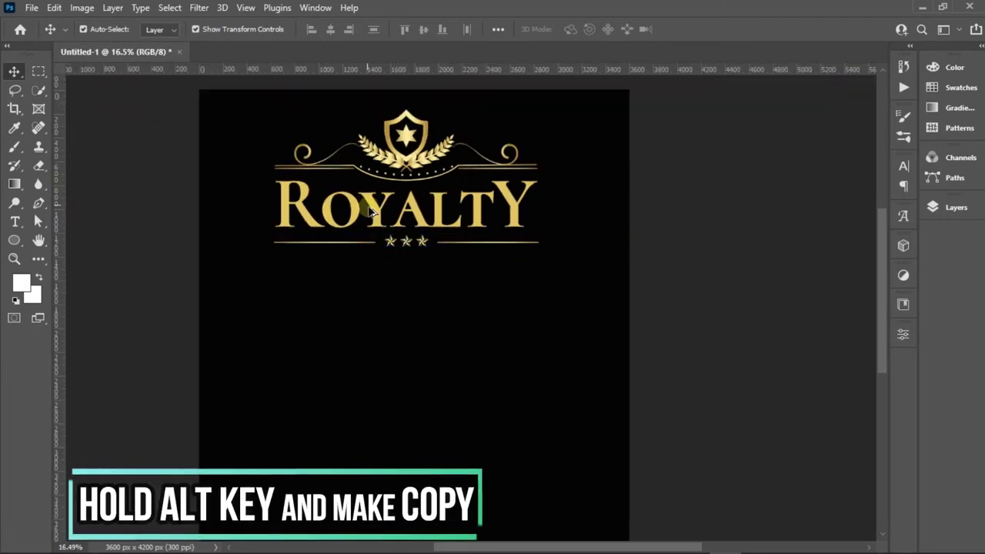
Step: Duplicate the RoyaltY text below the starred rule and change it to 'IS NEVER'
left_click_drag(362, 217, 379, 299)
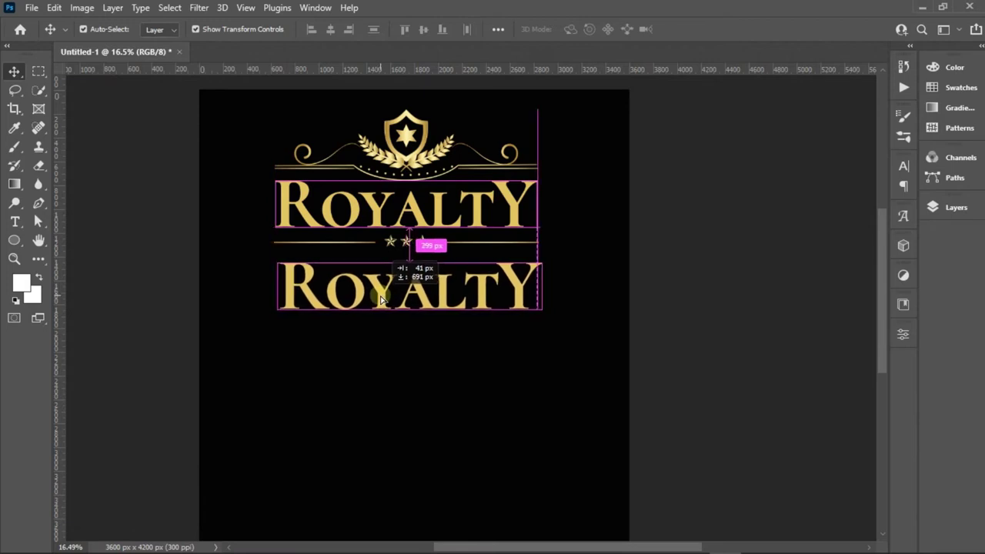
left_click_drag(379, 298, 373, 284)
double_click(373, 282)
type("IS NEV")
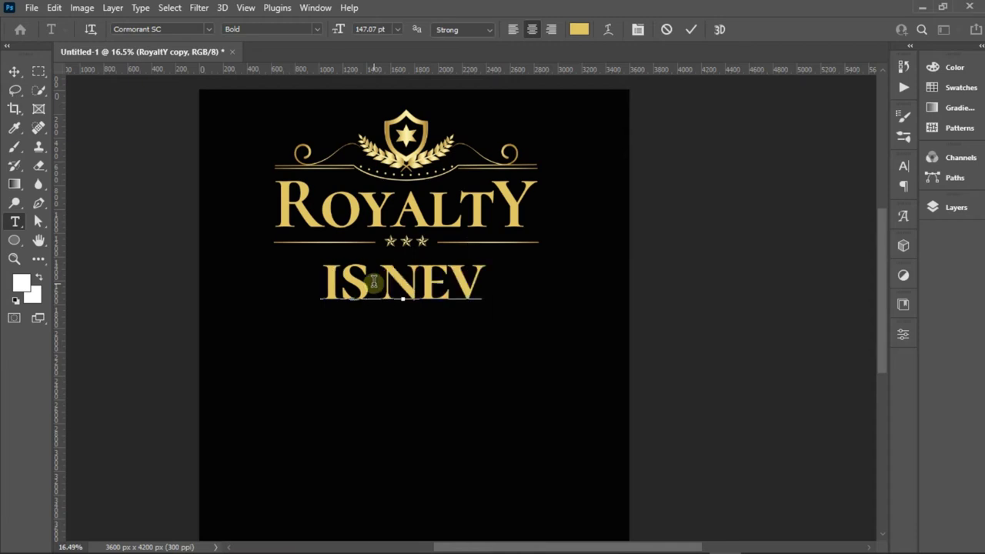
type("ER")
left_click(688, 31)
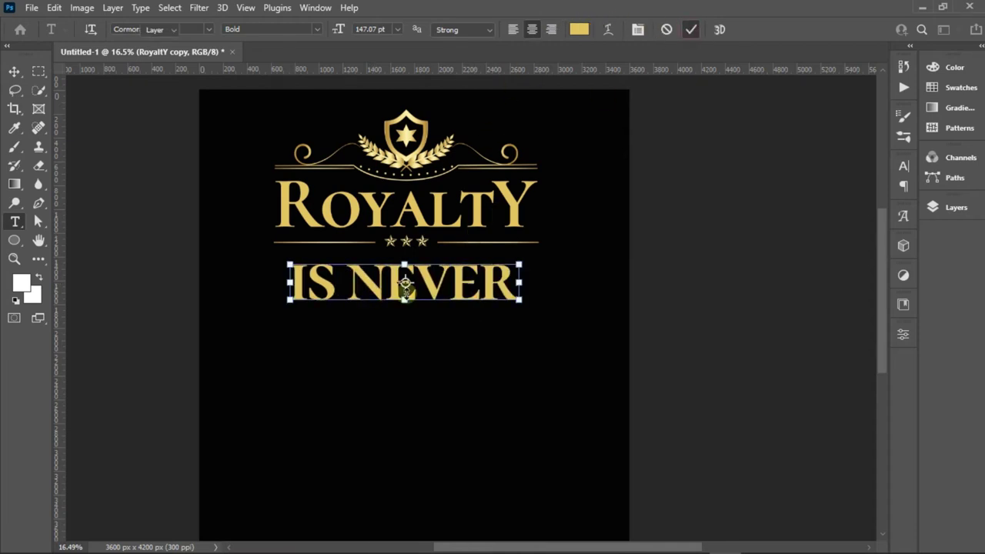
Step: Scale the IS NEVER text down beneath the rule
key("v")
key("ctrl+t")
left_click_drag(404, 324, 404, 310)
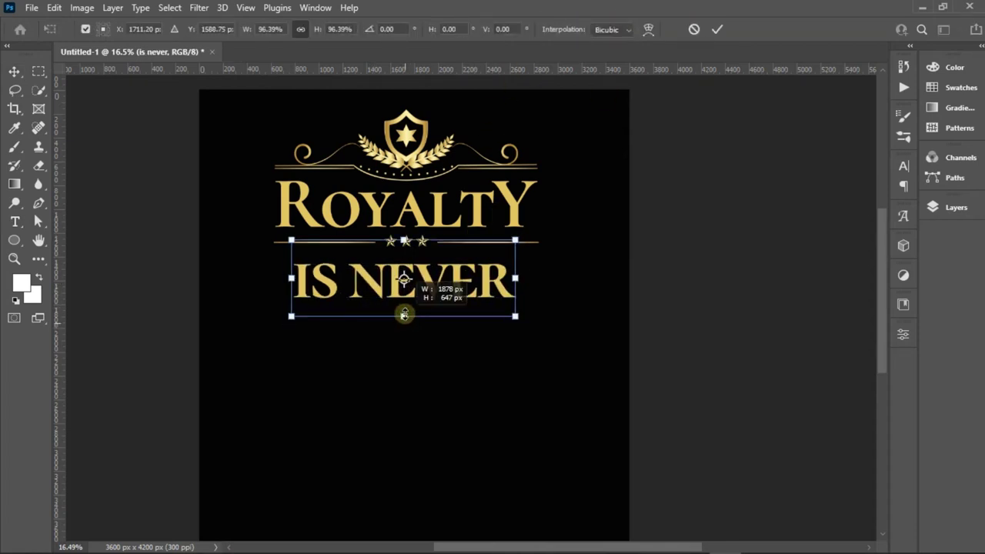
left_click(715, 31)
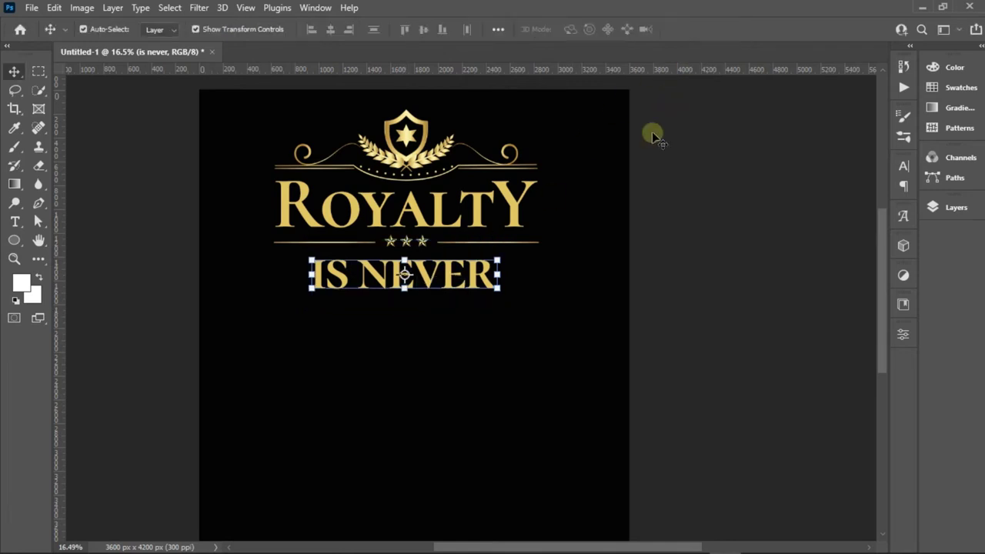
scroll(407, 259, "up", 2)
scroll(385, 284, "up", 3)
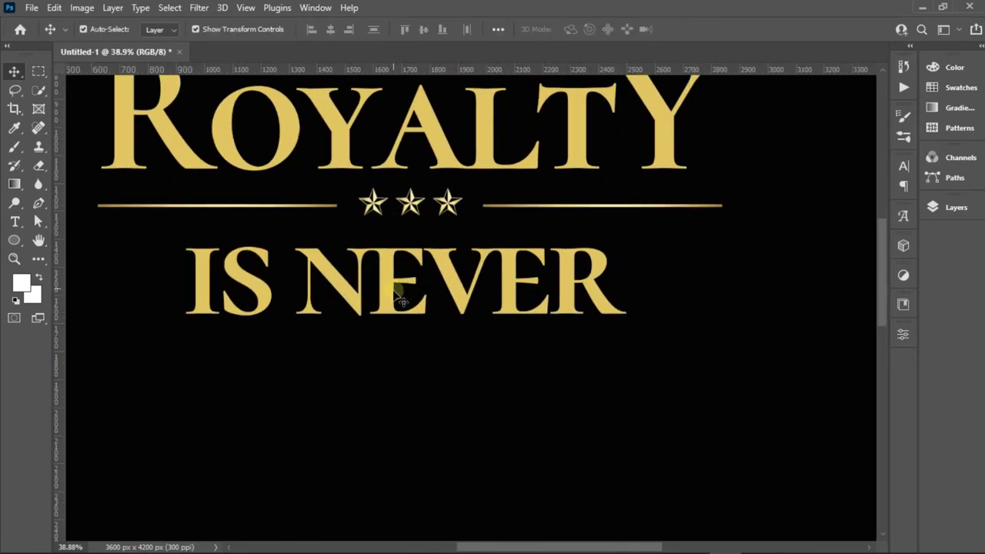
Step: Draw a tall thin triangle and fill it with gold sampled from the lettering
left_click(15, 242)
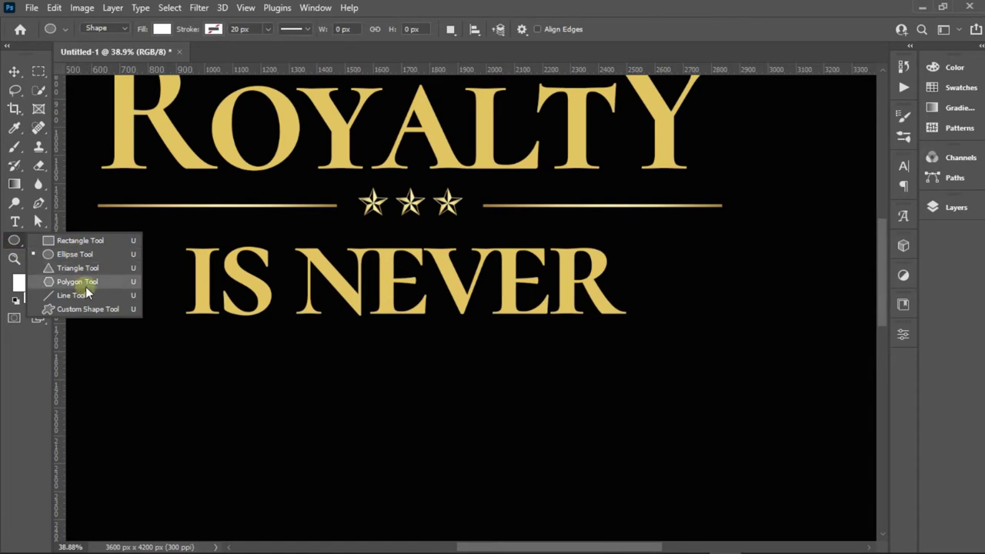
left_click(77, 253)
key("shift+u")
mouse_move(263, 358)
left_mouse_down()
mouse_move(266, 476)
mouse_move(269, 457)
mouse_move(263, 464)
left_mouse_up()
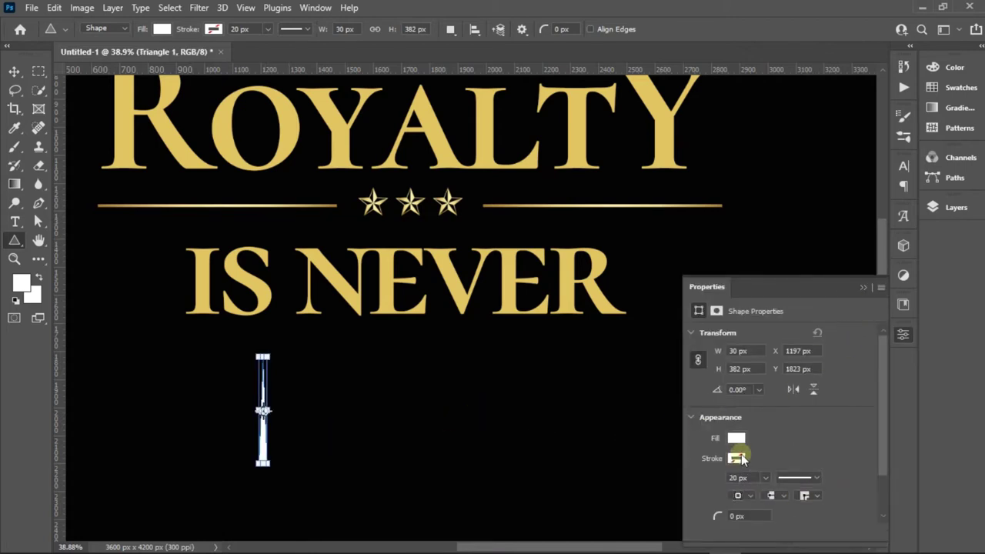
left_click(739, 459)
left_click(882, 335)
left_click(575, 290)
left_click(921, 178)
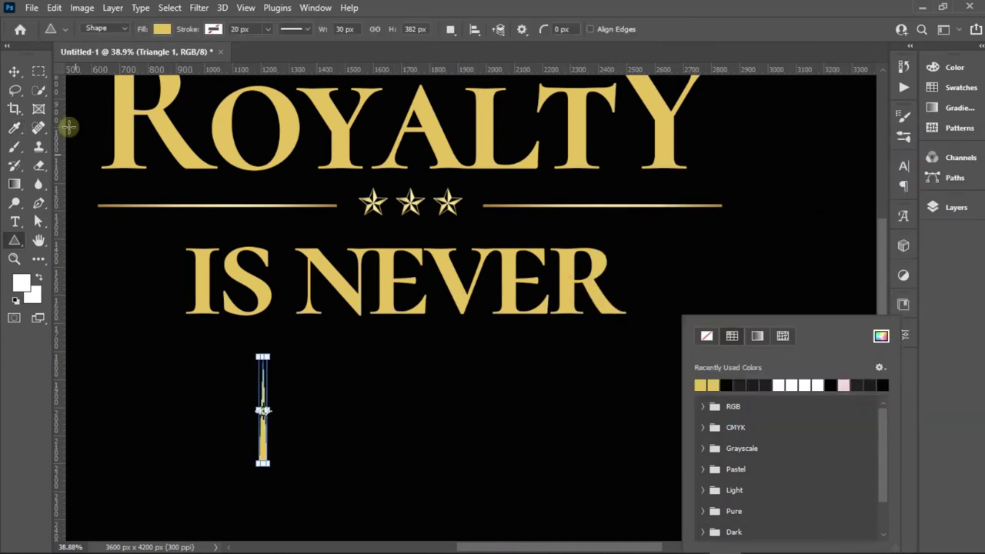
left_click(15, 72)
Step: Move the gold triangle beside the IS NEVER text
scroll(326, 418, "down", 3)
scroll(286, 412, "up", 2)
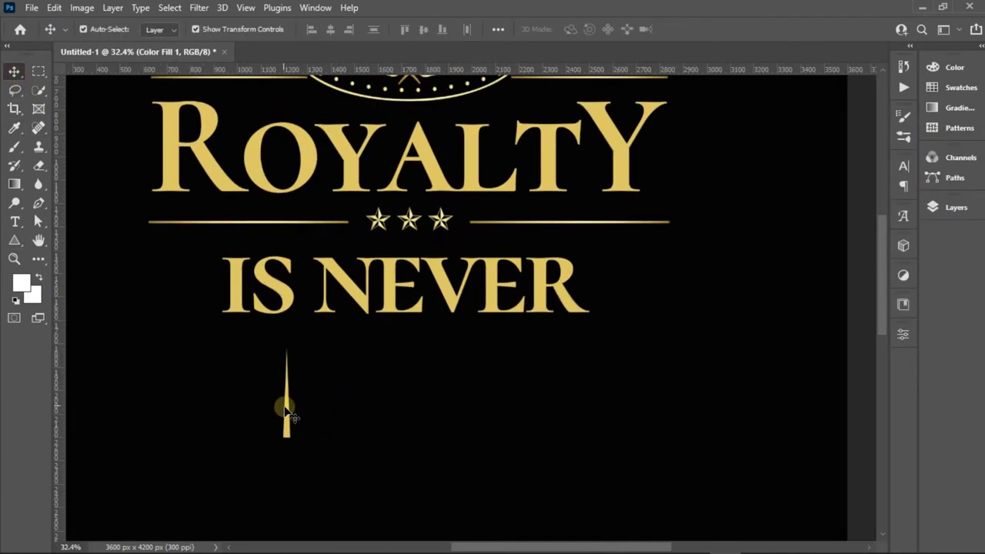
mouse_move(289, 427)
left_mouse_down()
mouse_move(187, 314)
mouse_move(254, 250)
left_mouse_up()
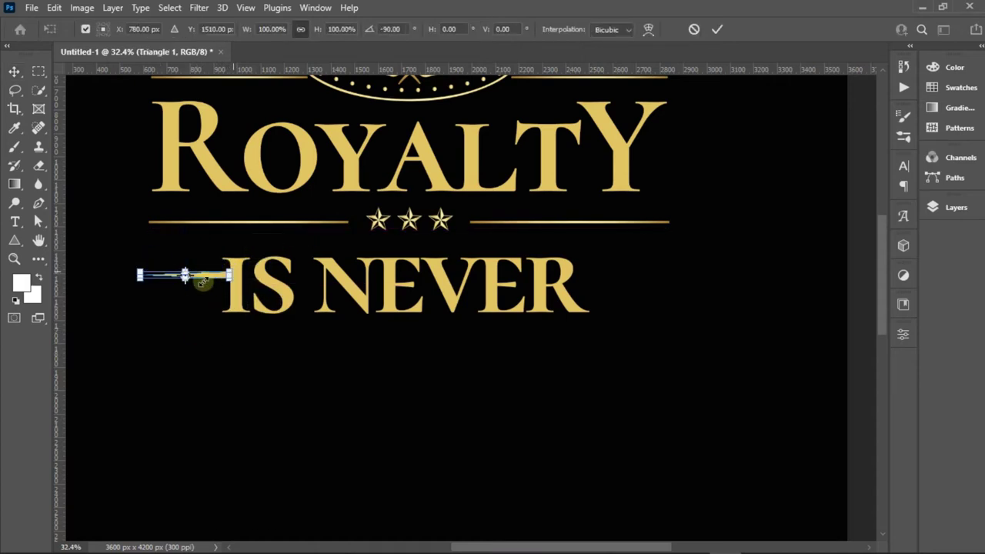
scroll(206, 280, "up", 1)
scroll(200, 281, "up", 3)
scroll(301, 383, "down", 1)
scroll(161, 363, "down", 1)
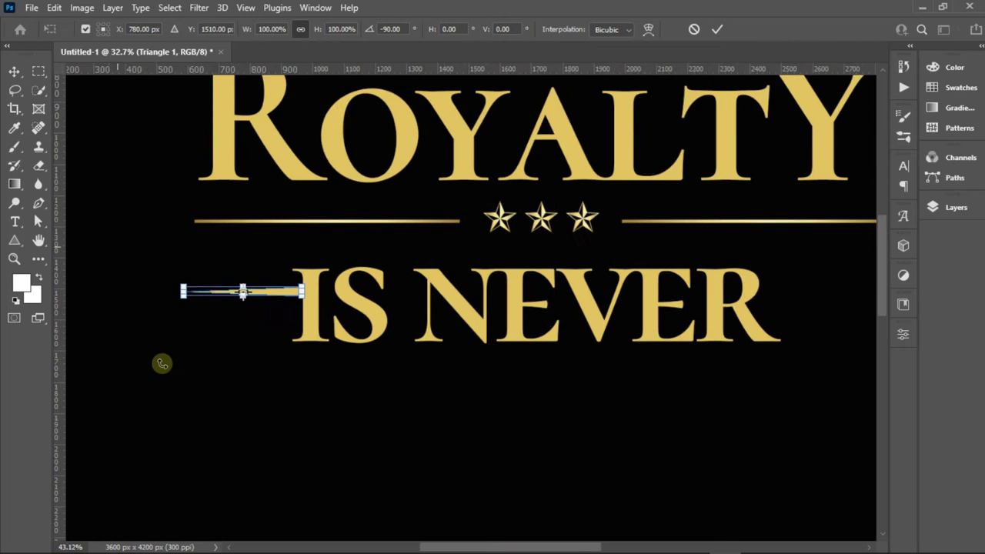
scroll(161, 363, "up", 3)
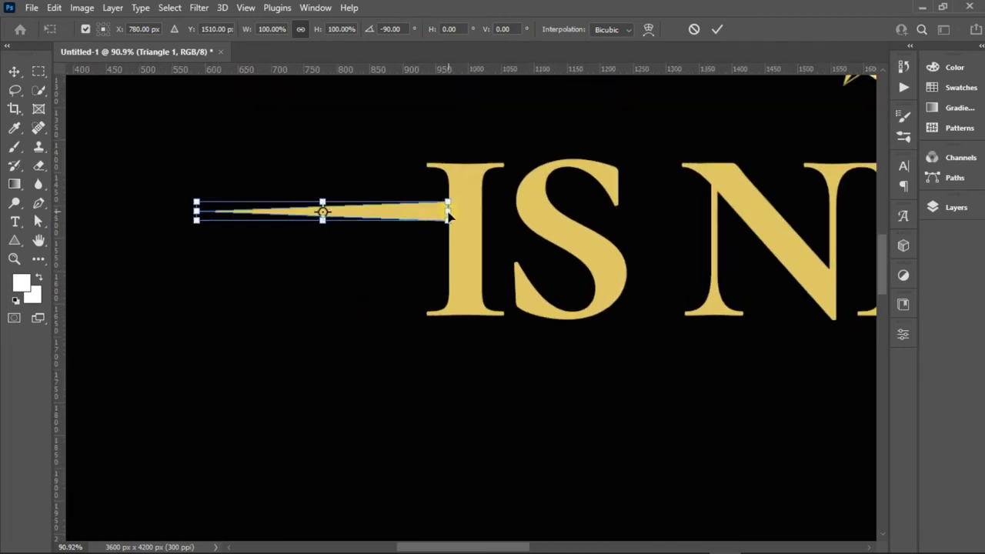
Step: Shorten the spike, raise it level with IS, and copy it just below
left_click_drag(447, 212, 417, 213)
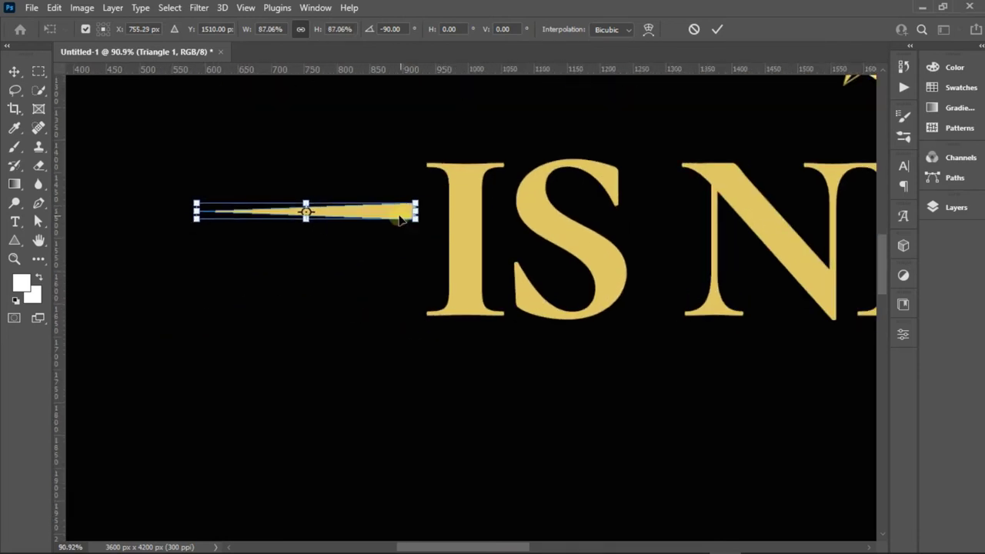
scroll(393, 242, "down", 1)
scroll(389, 248, "down", 1)
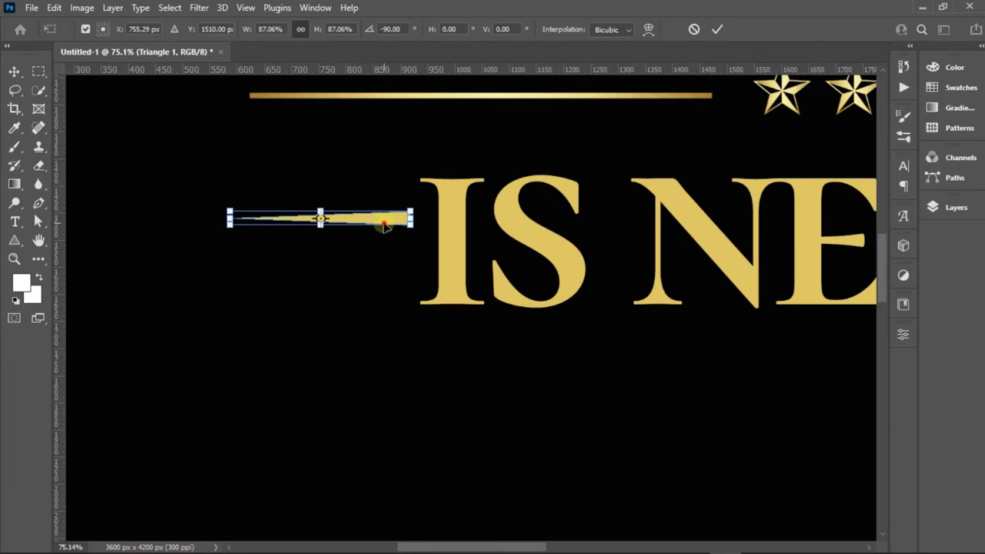
left_click_drag(385, 224, 389, 191)
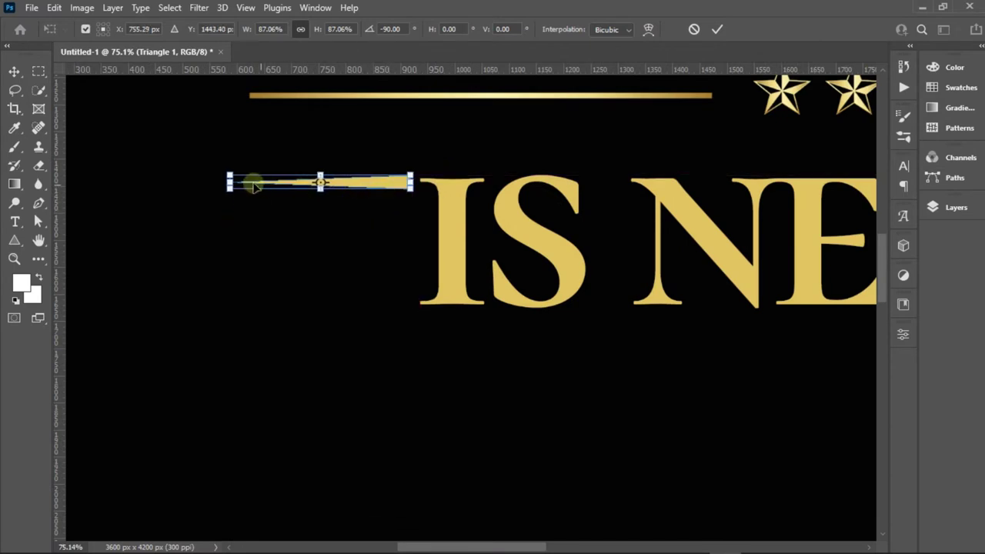
left_click_drag(230, 181, 253, 181)
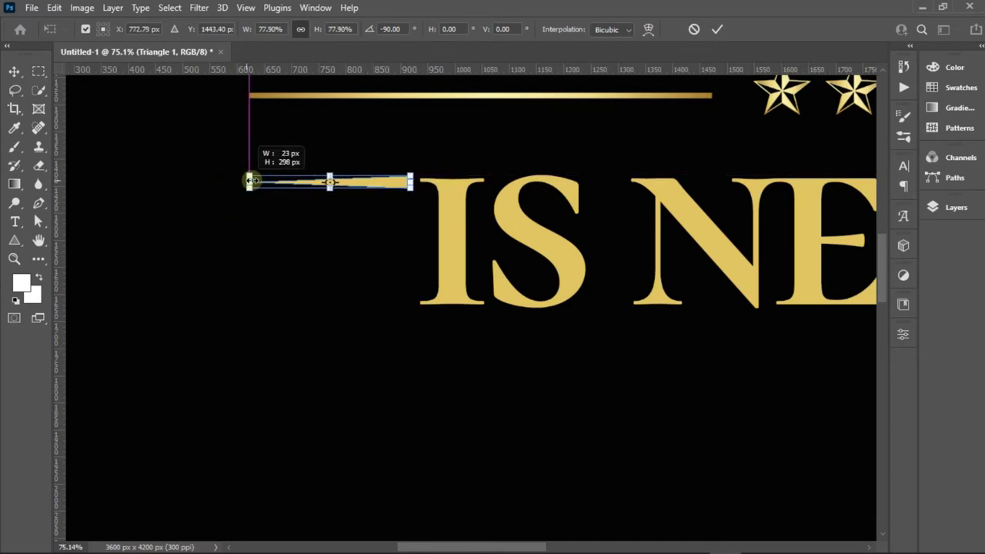
left_click(714, 29)
left_click(446, 141)
mouse_move(406, 185)
left_mouse_down()
mouse_move(398, 251)
mouse_move(391, 228)
mouse_move(395, 303)
left_mouse_up()
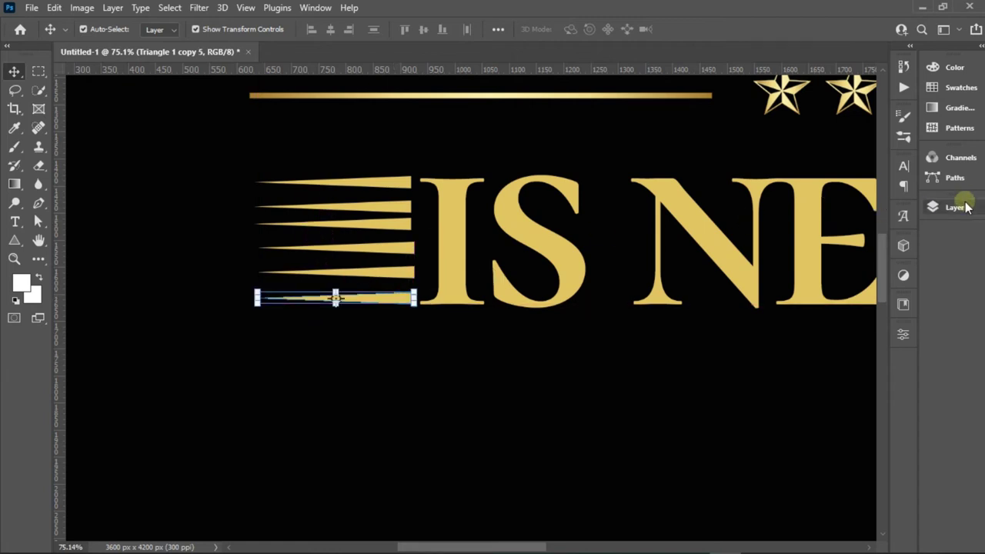
Step: Align the six spikes' right edges and distribute their vertical centres evenly
left_click(967, 207)
left_click(838, 276)
scroll(852, 450, "down", 1)
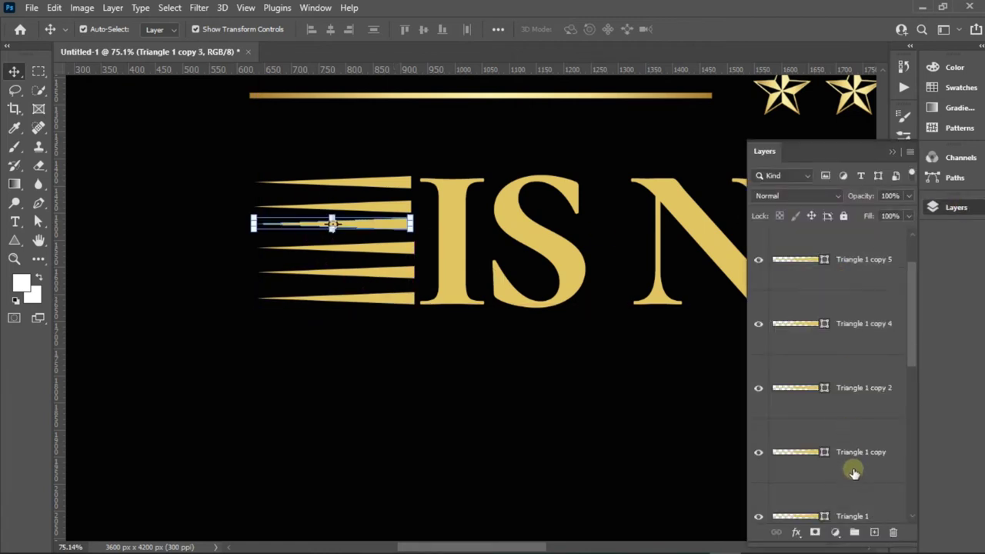
scroll(853, 450, "down", 1)
left_click(853, 451, "shift")
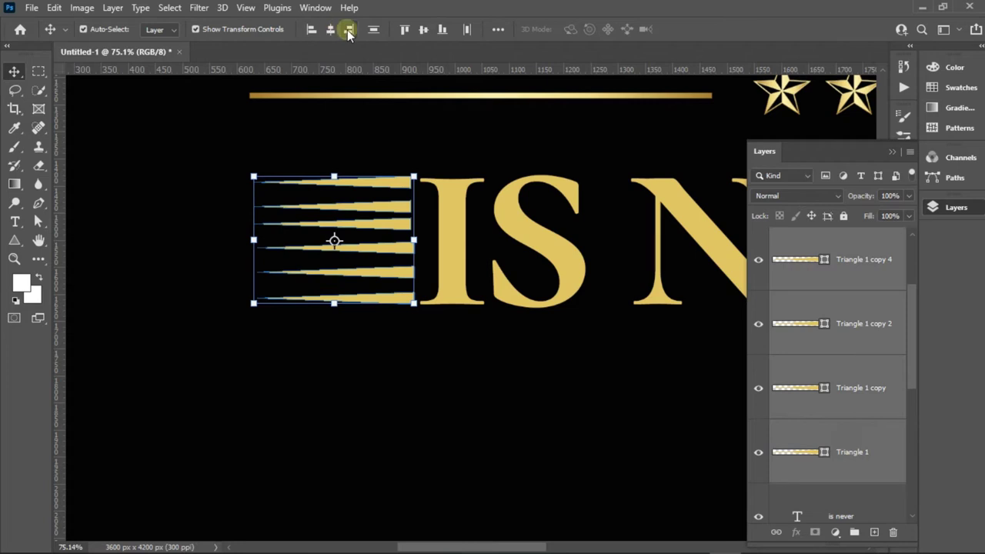
left_click(349, 29)
left_click(376, 30)
left_click(320, 145)
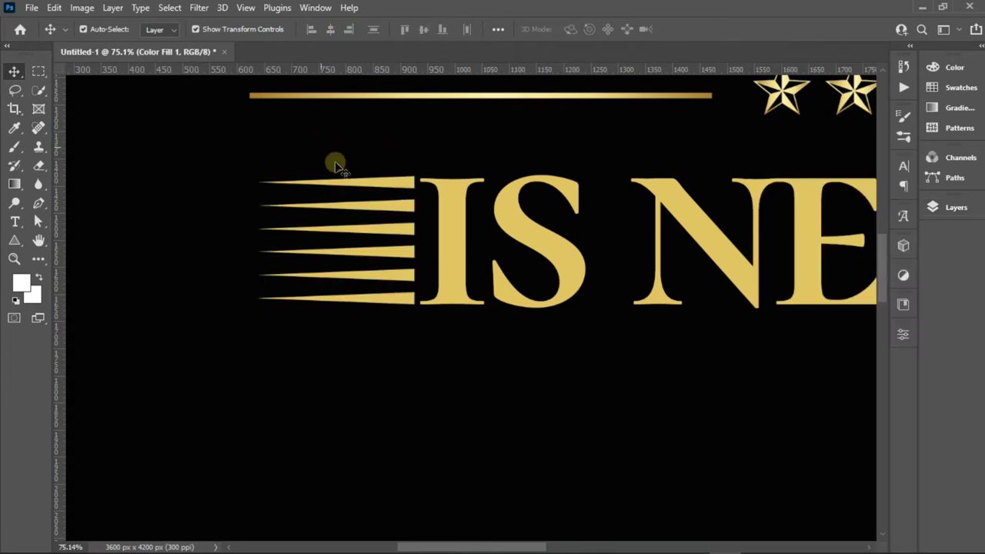
Step: Merge the six spike layers into one and shift it slightly left
left_click(944, 218)
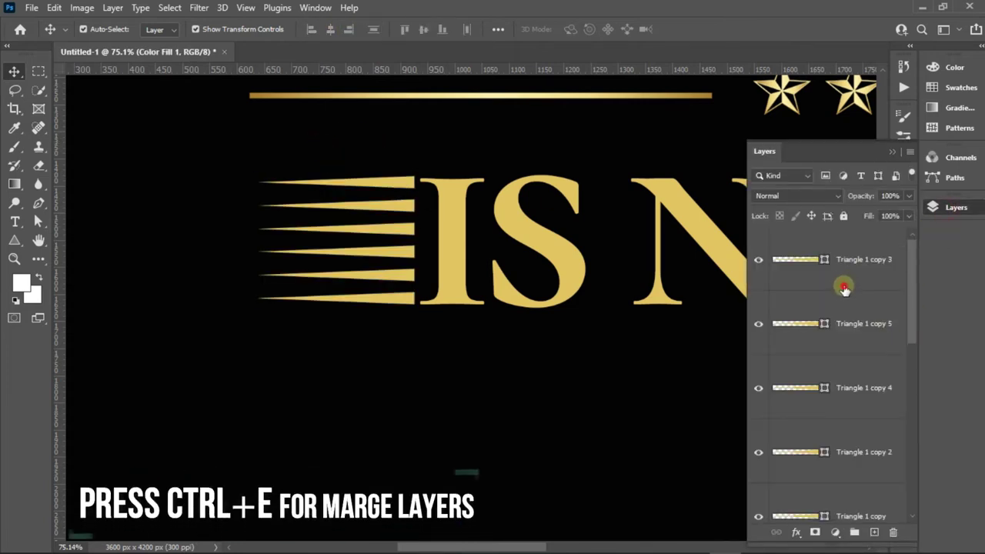
left_click(830, 282)
scroll(829, 282, "down", 5)
left_click(832, 323, "shift")
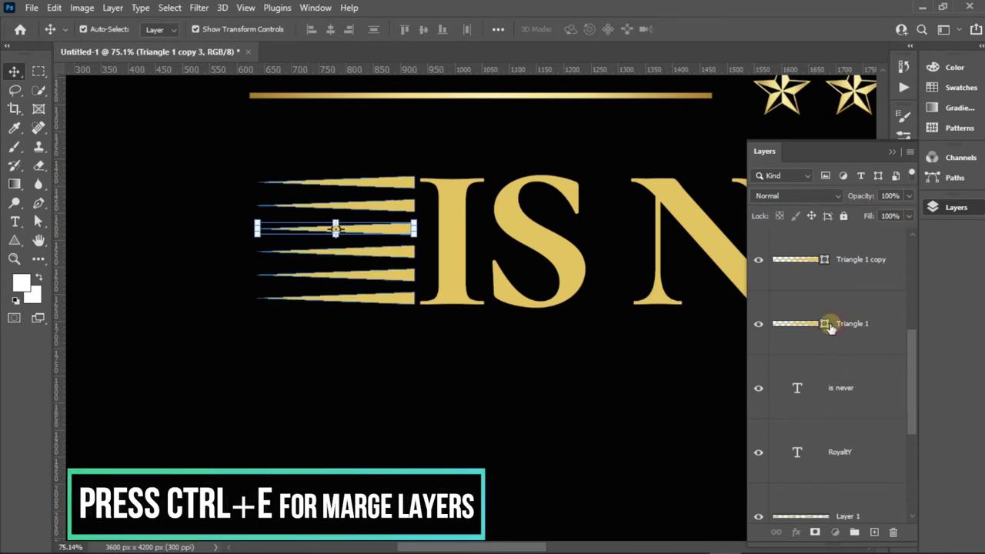
key("ctrl+e")
key("ctrl")
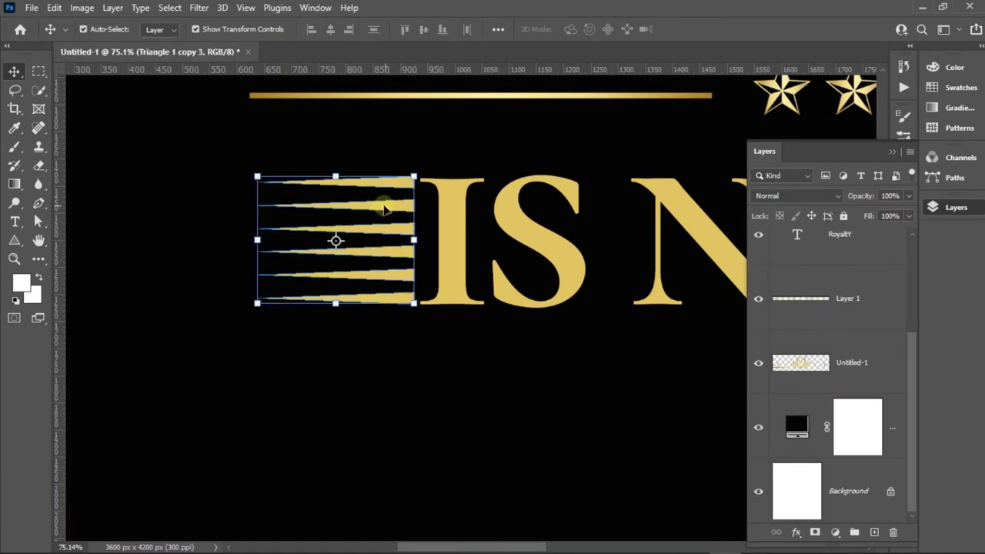
left_click_drag(361, 200, 332, 194)
left_click(282, 149)
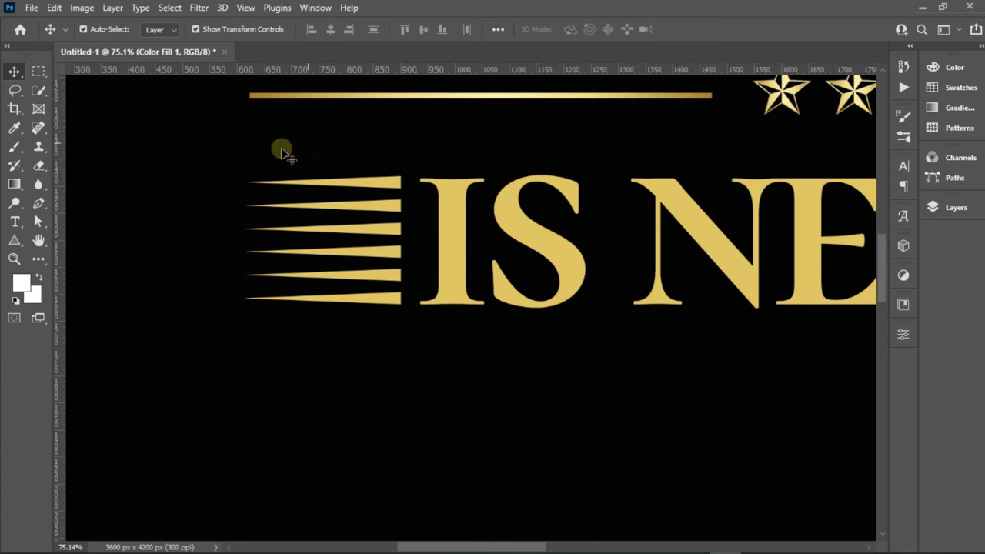
scroll(262, 166, "down", 8)
scroll(296, 216, "up", 2)
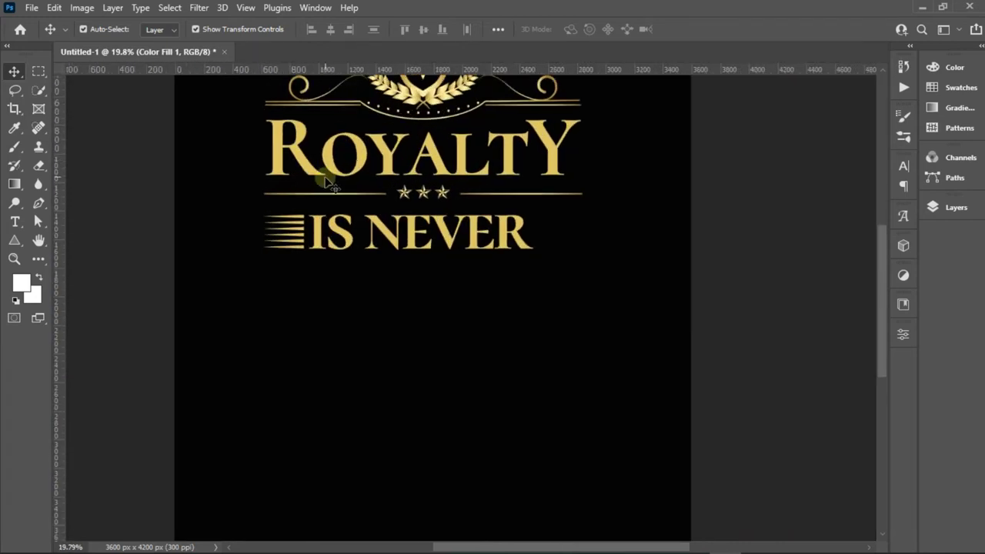
scroll(326, 178, "up", 3)
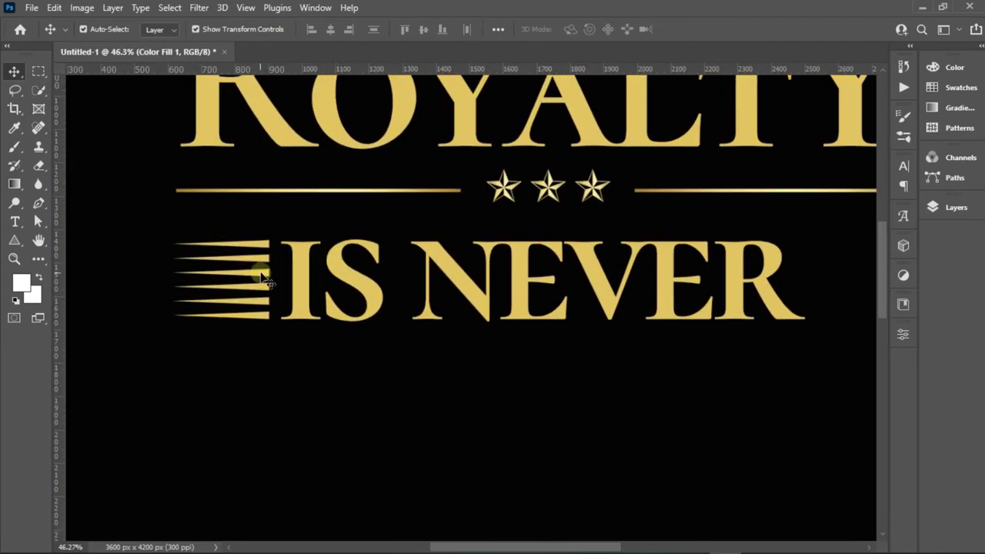
Step: Copy the spike fan to the right of NEVER and flip it horizontally
left_click_drag(277, 294, 854, 269)
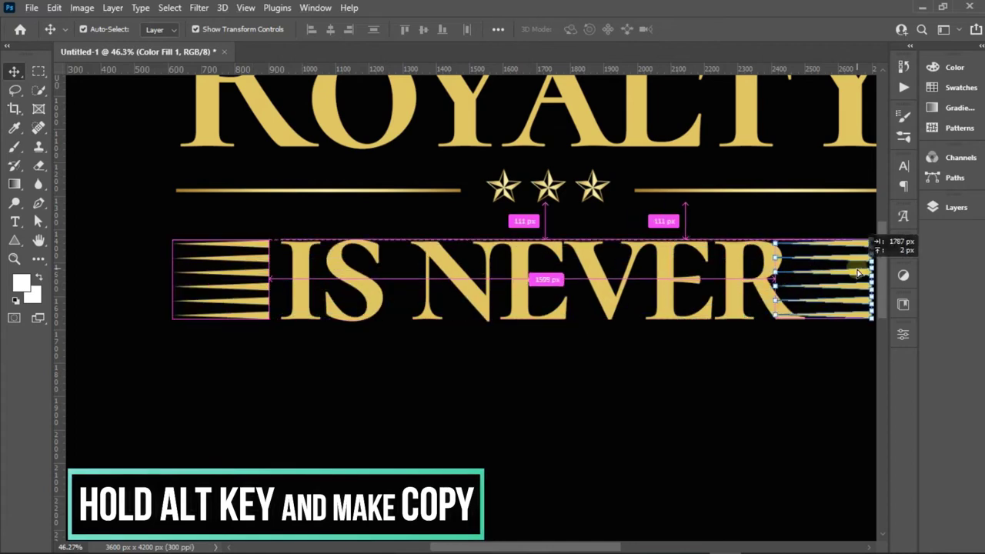
key("ctrl+t")
right_click(835, 281)
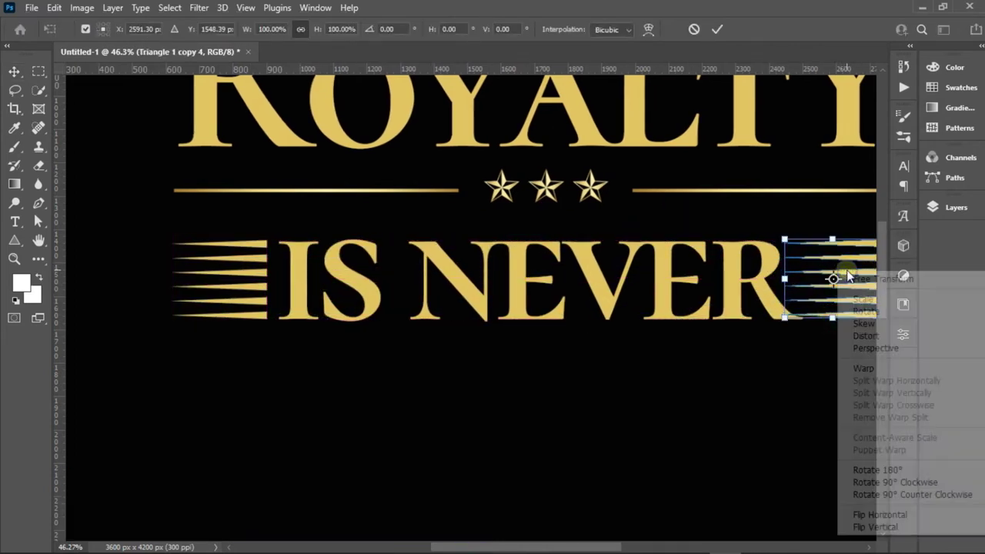
left_click(902, 452)
scroll(775, 273, "down", 2)
scroll(716, 271, "up", 4)
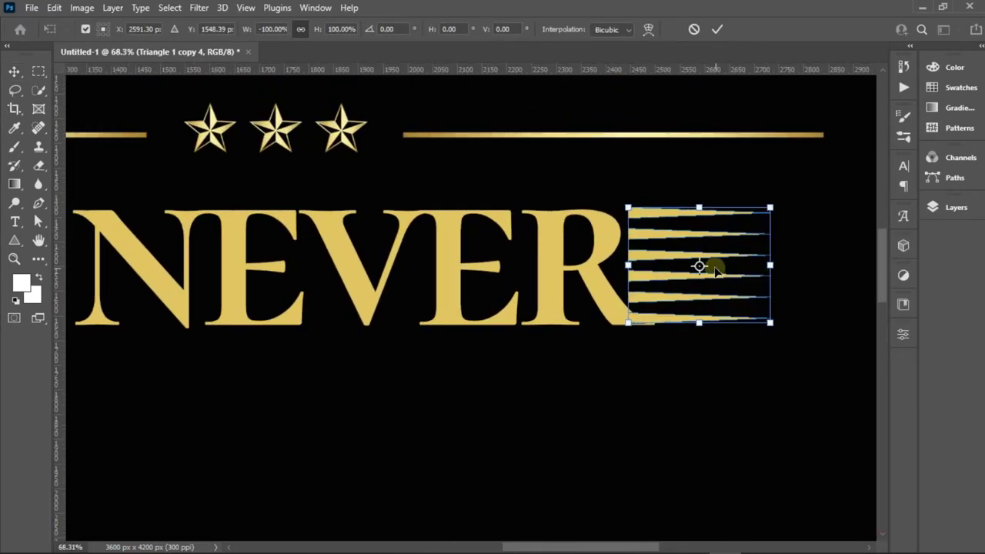
left_click_drag(660, 262, 712, 261)
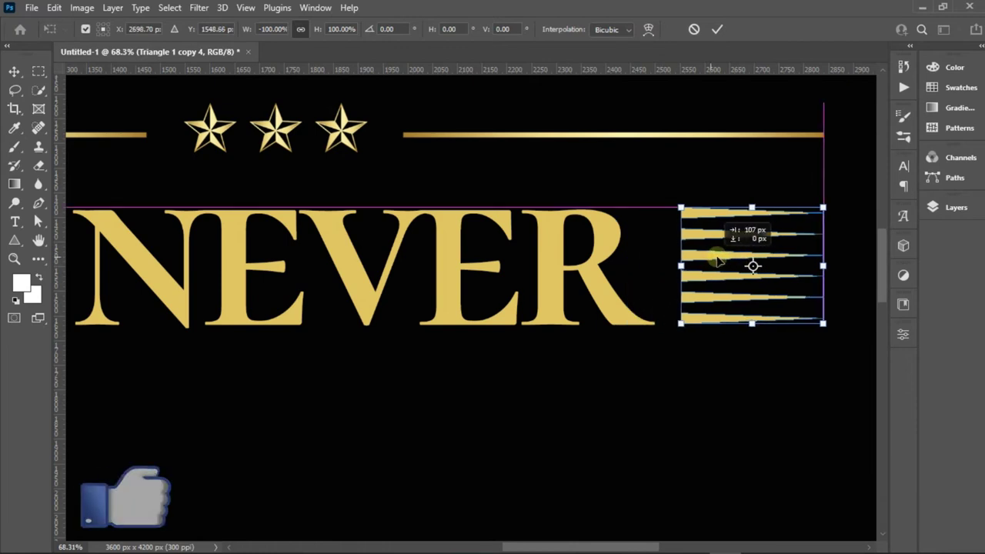
left_click(718, 29)
Step: Widen the IS NEVER text slightly to 1600 px
scroll(585, 230, "down", 2)
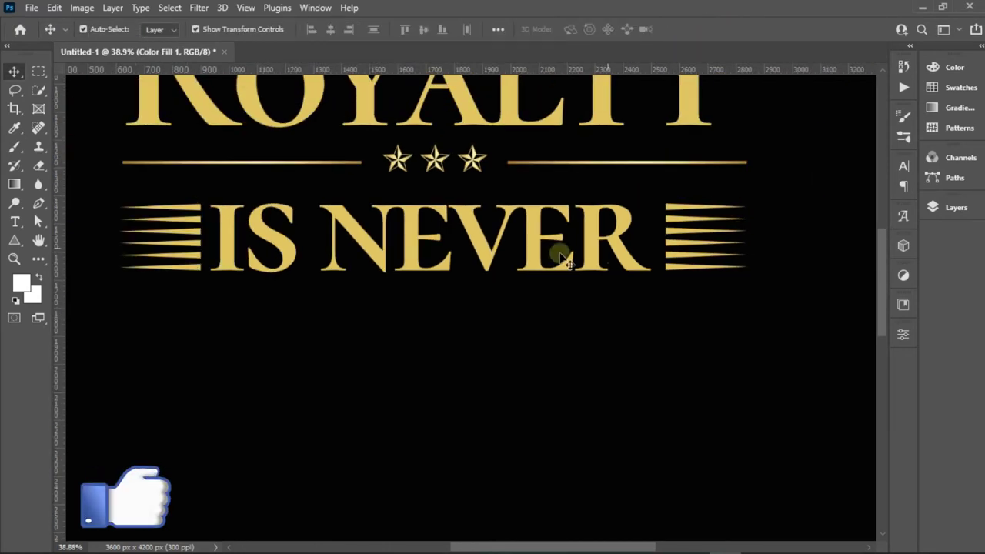
left_click(496, 250)
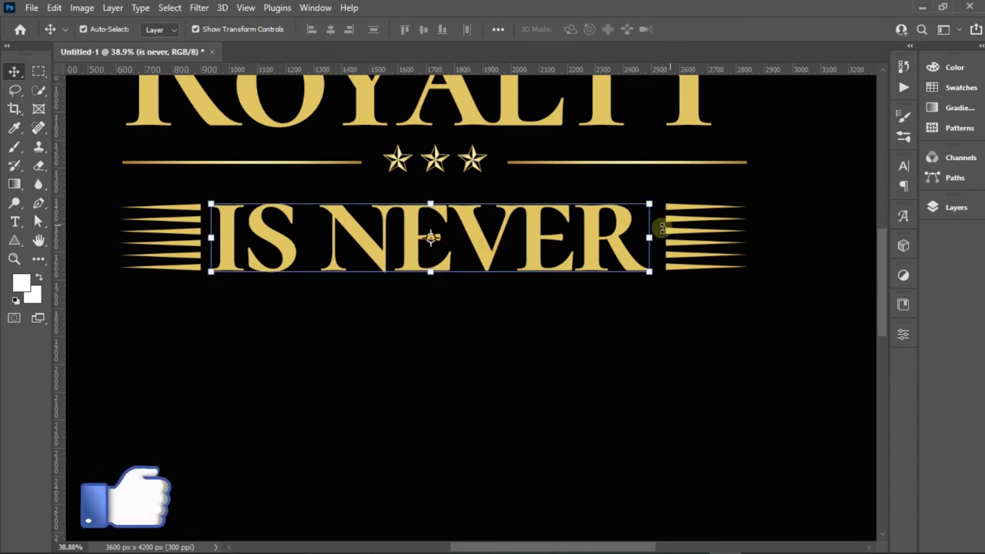
key("ctrl+t")
left_click_drag(650, 232, 657, 233)
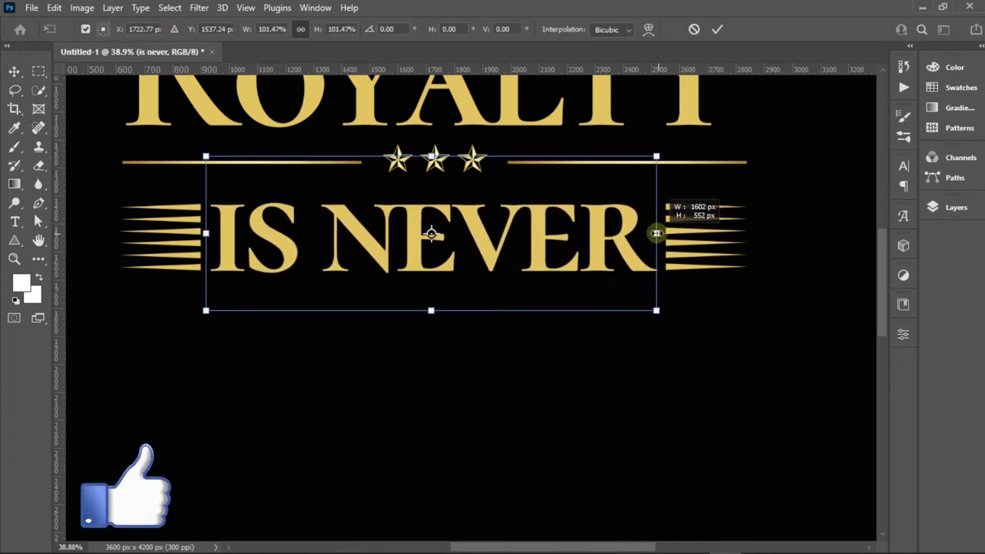
left_click_drag(657, 234, 656, 234)
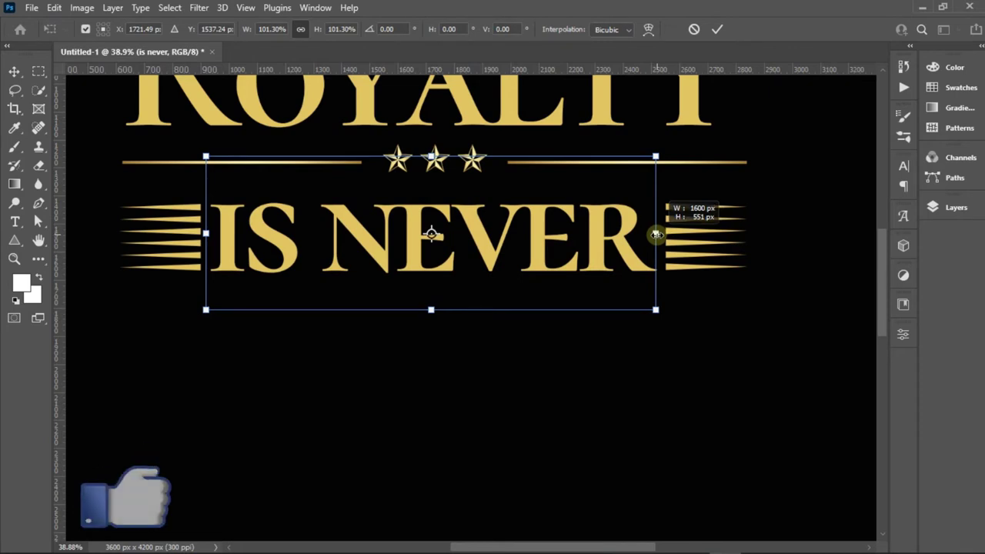
left_click(716, 29)
Step: Duplicate the starred gold rule below IS NEVER and scale the copy to about 77%
key("ctrl+0")
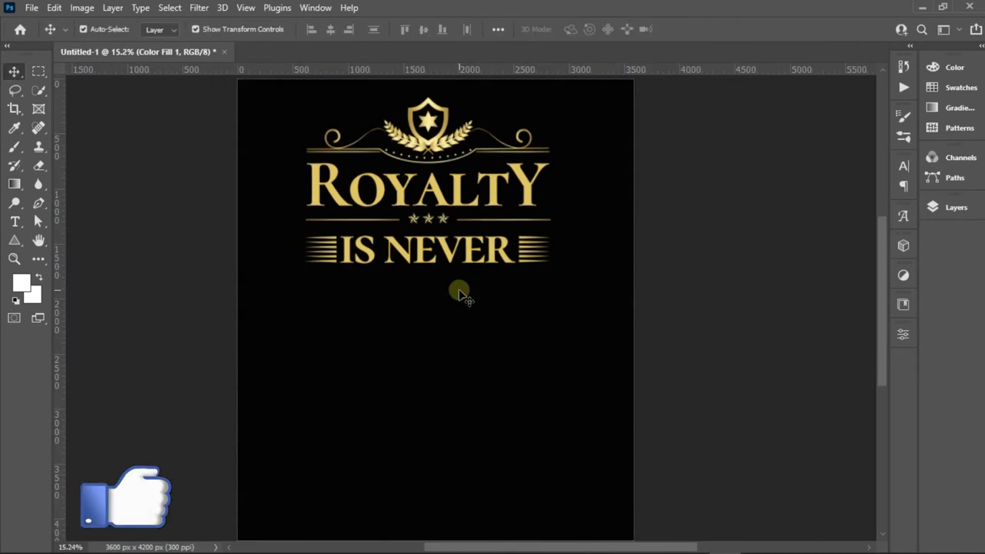
scroll(440, 282, "up", 3)
scroll(457, 196, "up", 2)
left_click_drag(427, 199, 418, 339)
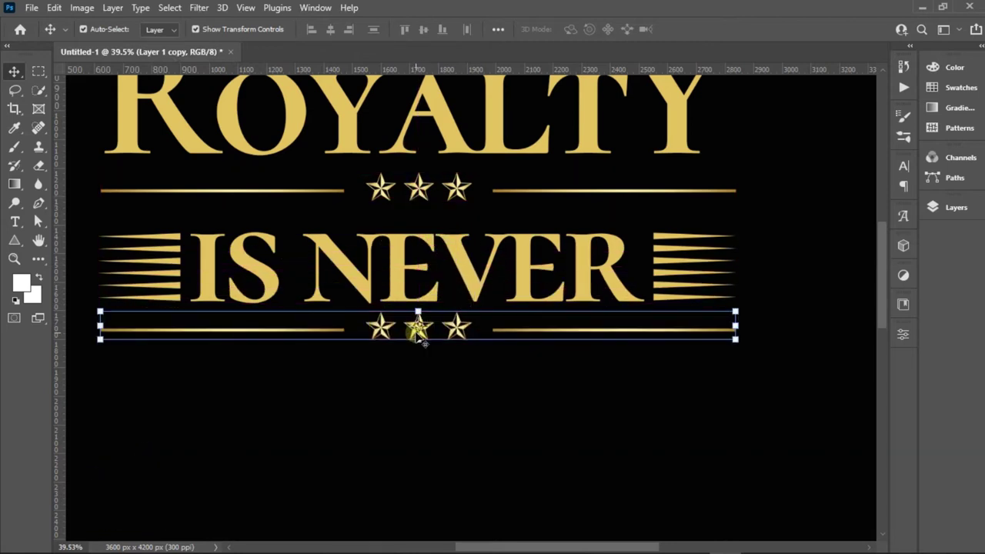
key("ctrl+t")
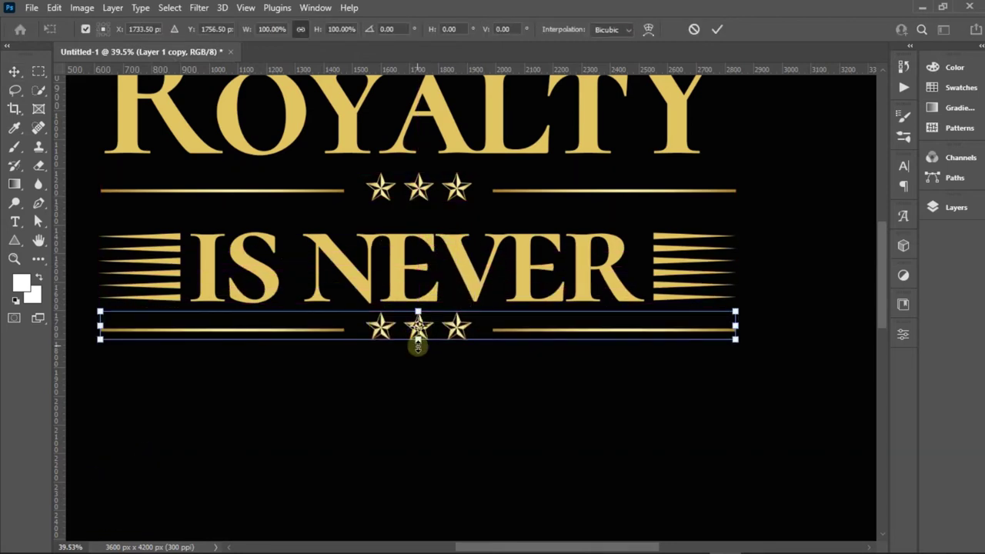
left_click_drag(418, 345, 428, 341)
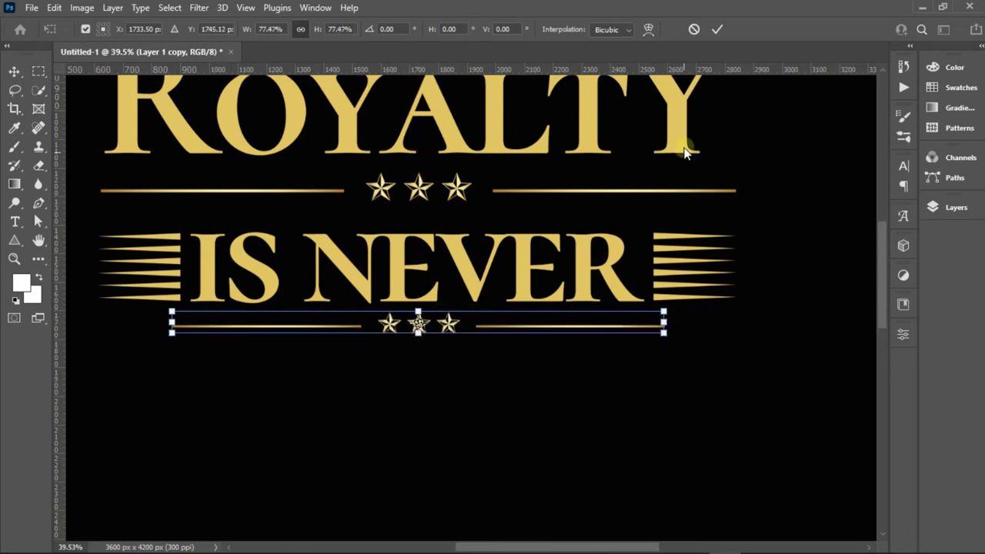
left_click(716, 29)
left_click(493, 362)
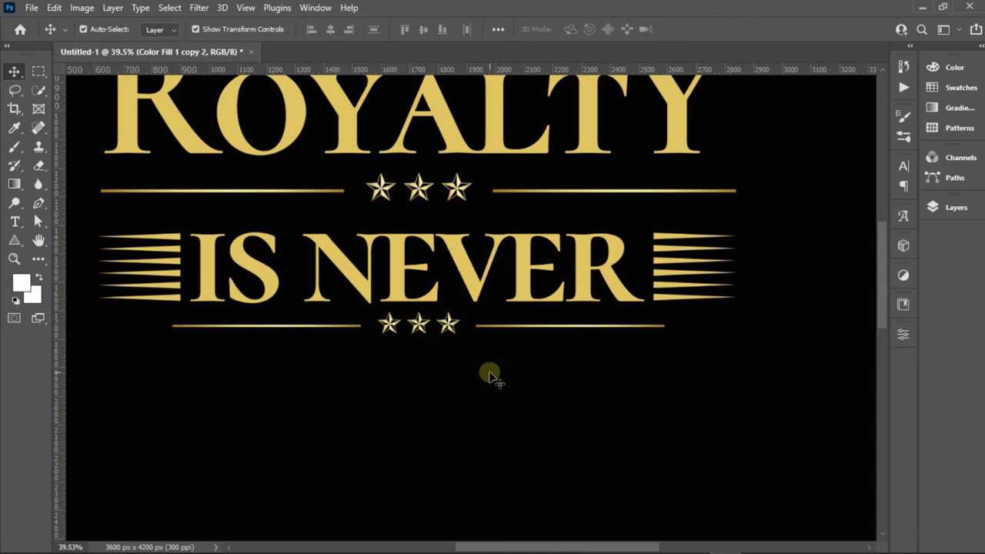
scroll(418, 330, "down", 2)
scroll(418, 437, "up", 1)
scroll(418, 437, "up", 1)
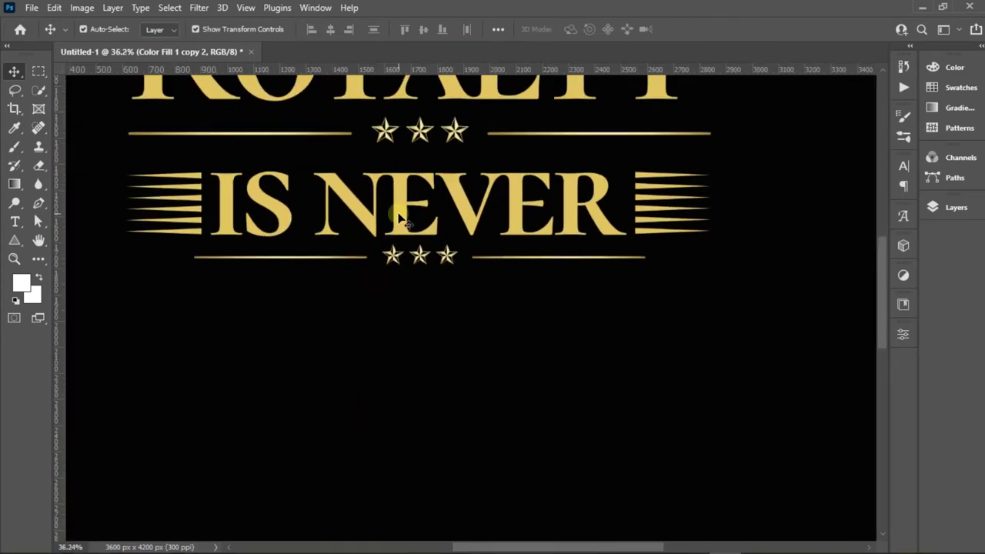
Step: Duplicate IS NEVER below the lower starred rule and retype the copy as 'Fashionable'
left_click_drag(406, 221, 398, 327)
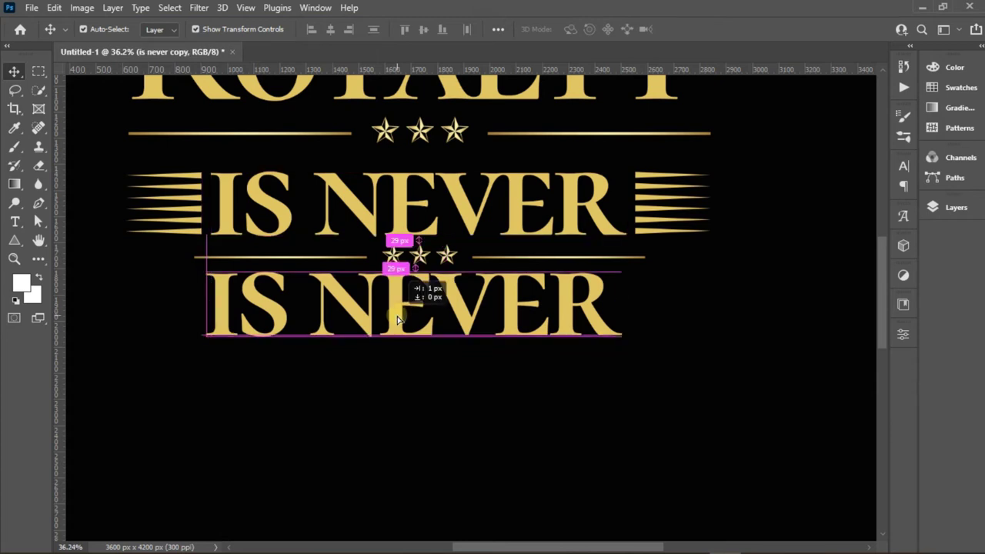
double_click(396, 318)
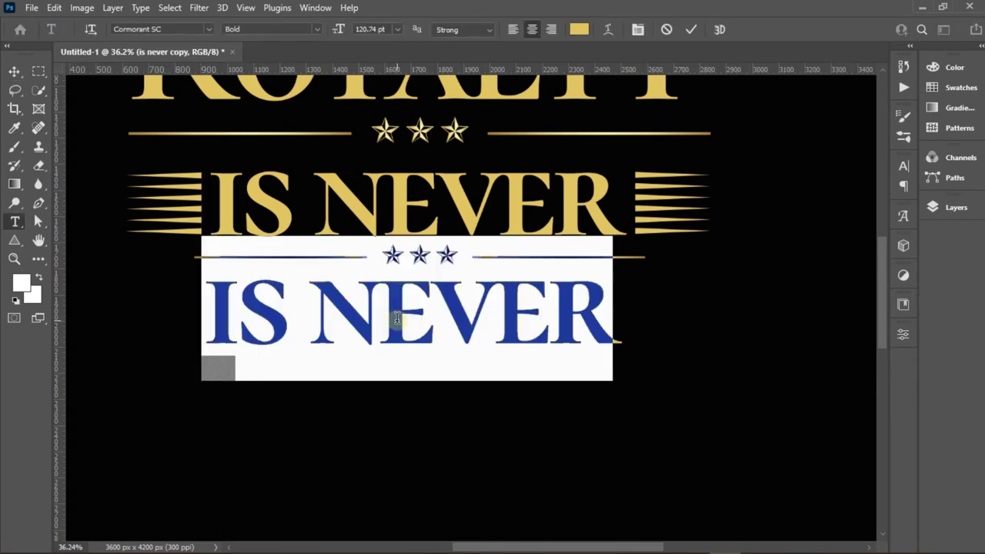
type("Fashionable")
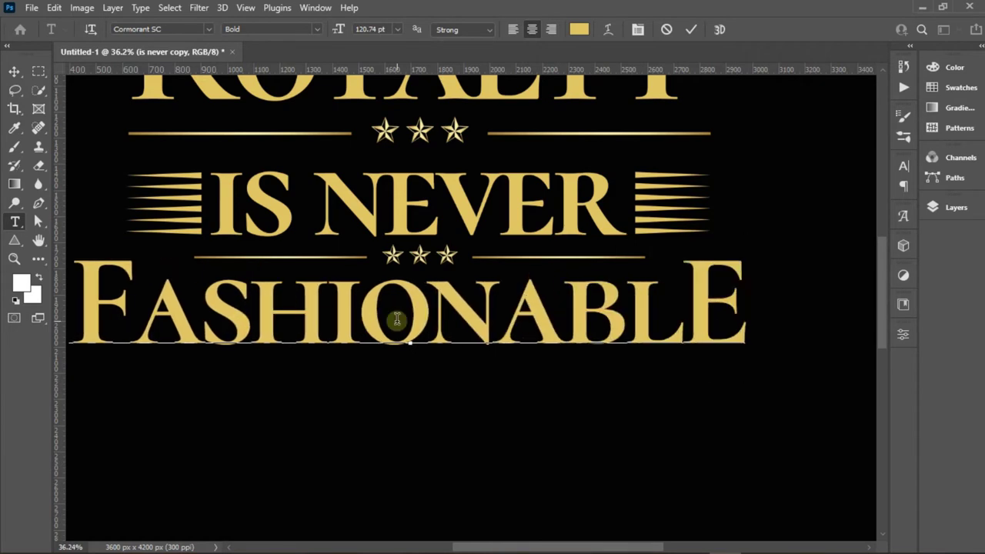
key("ctrl+Return")
Step: Scale the FASHIONABLE line to about 88% and settle it just under the starred rule
key("ctrl+t")
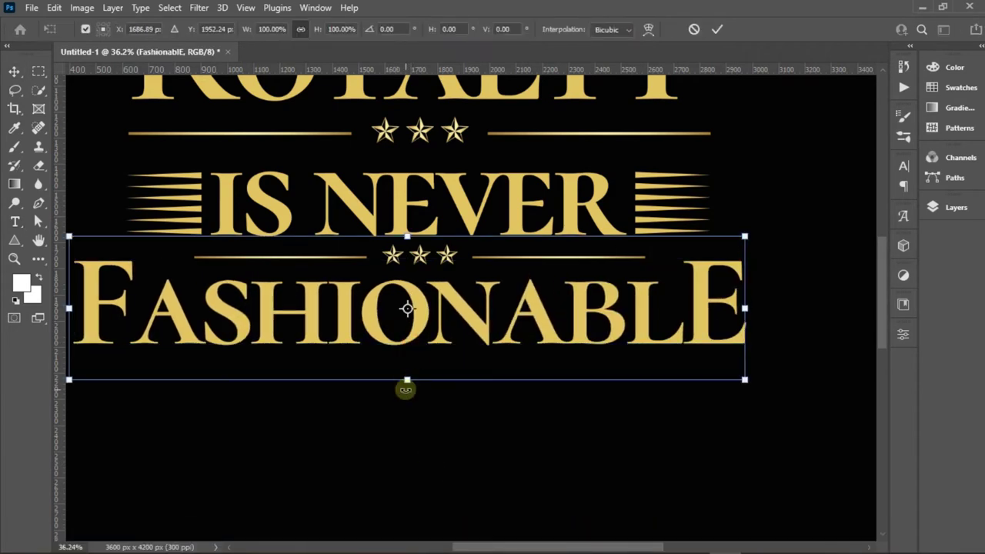
left_click_drag(407, 384, 407, 356)
left_click_drag(408, 293, 419, 297)
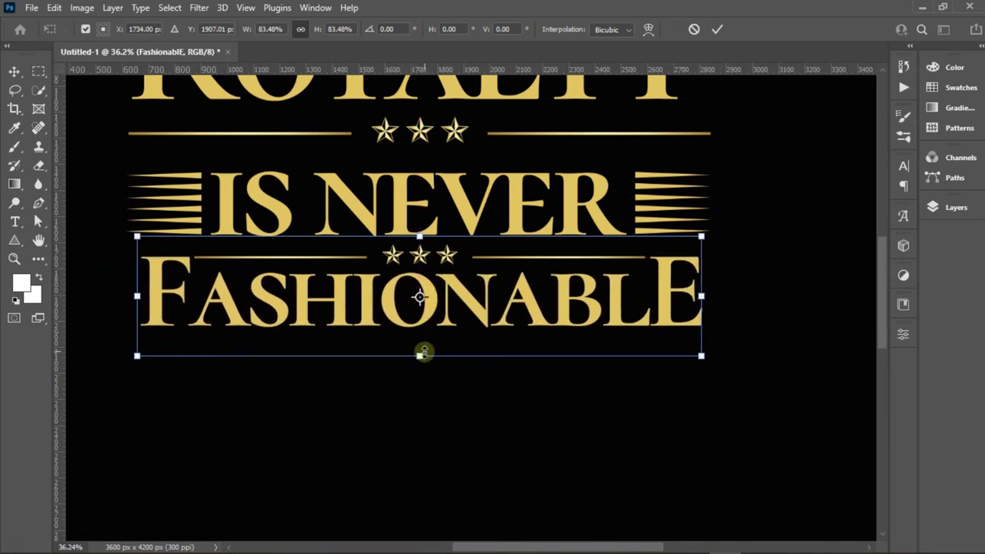
left_click_drag(419, 357, 420, 362)
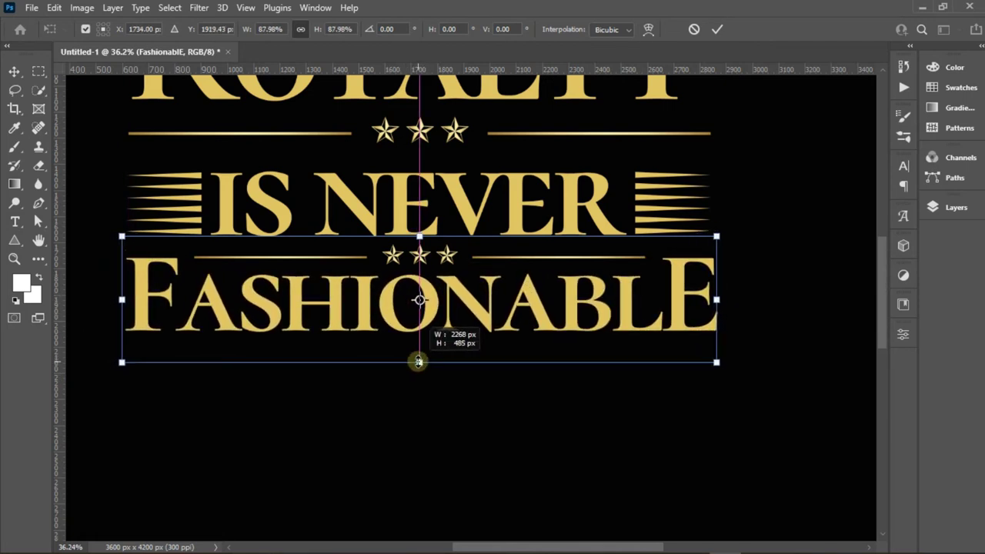
left_click(718, 29)
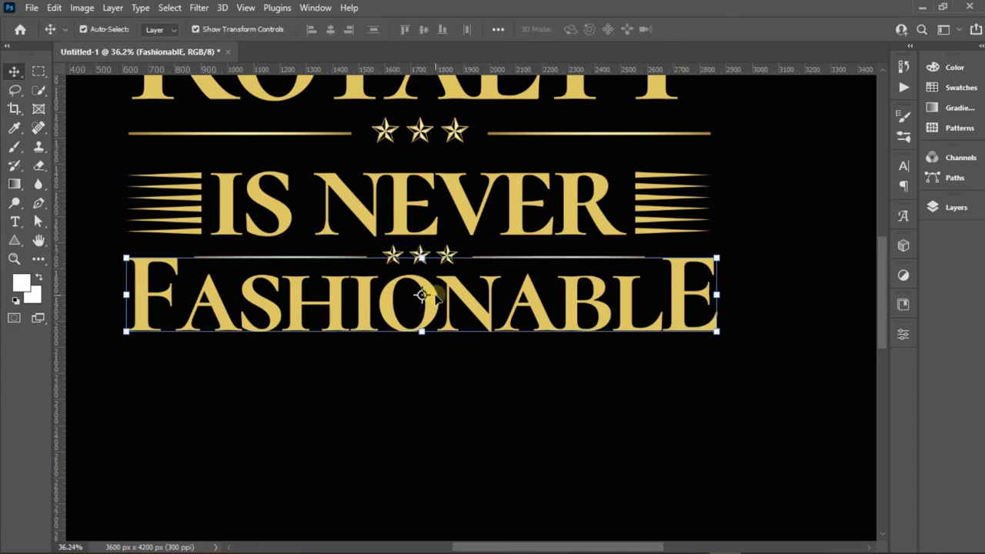
scroll(420, 292, "up", 3)
mouse_move(431, 300)
left_mouse_down()
mouse_move(419, 304)
mouse_move(429, 308)
left_mouse_up()
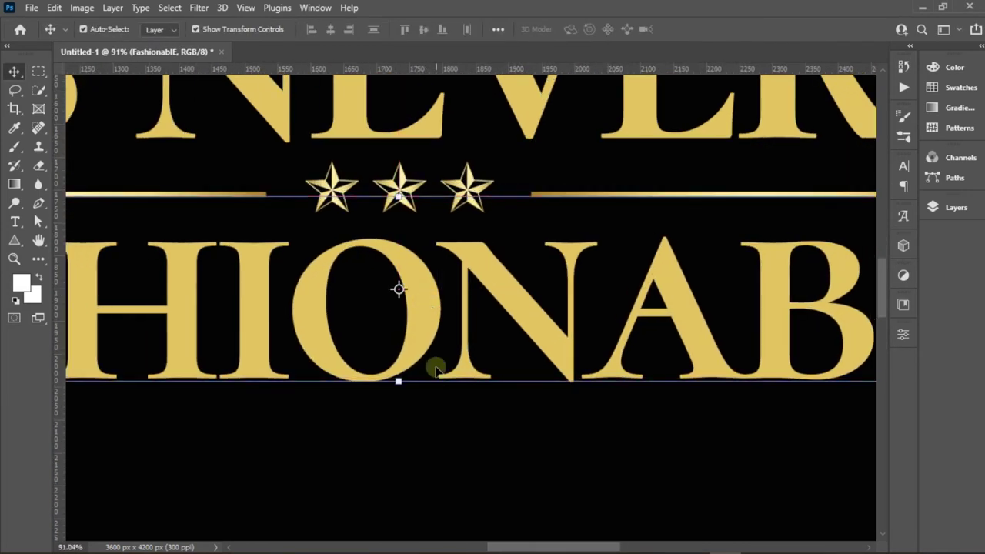
scroll(397, 285, "down", 3)
scroll(439, 413, "down", 2)
scroll(400, 254, "down", 1)
Step: Place another copy of the starred rule below FASHIONABLE
scroll(396, 323, "down", 3)
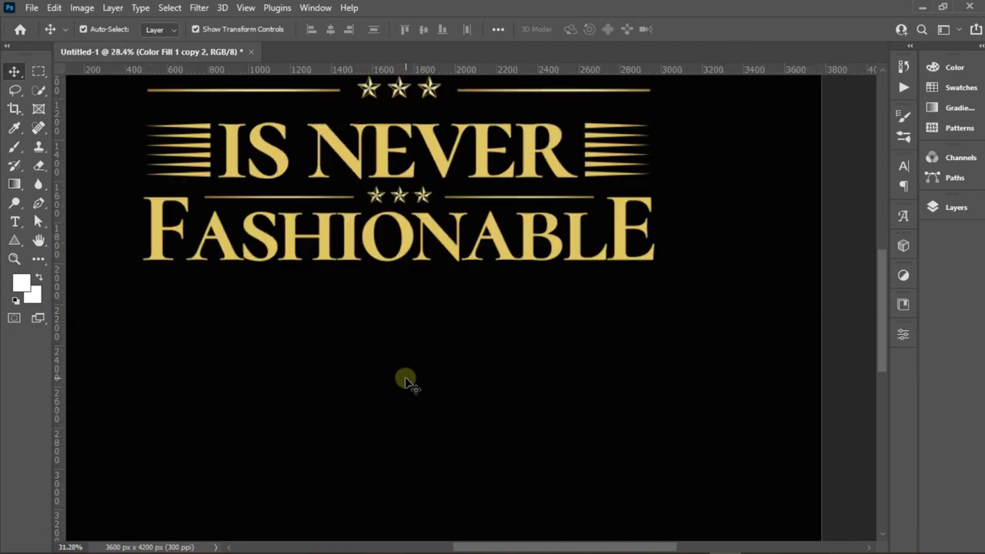
left_click_drag(425, 198, 424, 291)
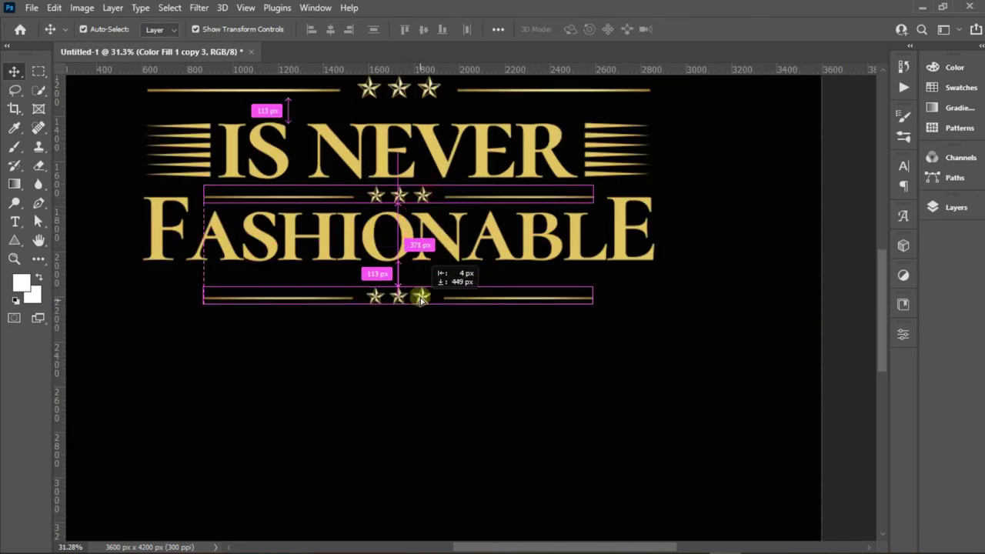
left_click(559, 294)
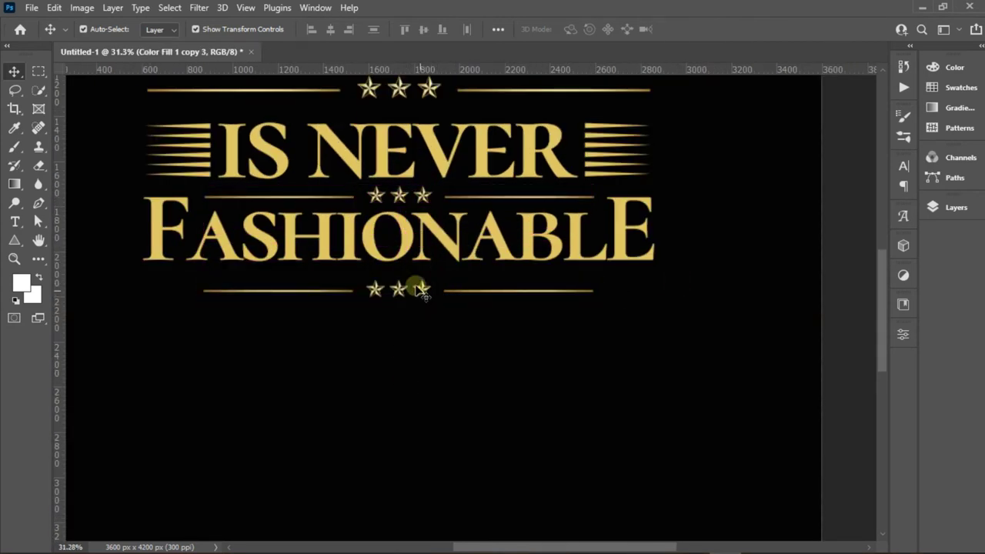
left_click_drag(400, 289, 400, 345)
left_click(384, 264)
Step: Retype a FASHIONABLE copy as 'It all lies in the' and scale it to about 66%
double_click(402, 344)
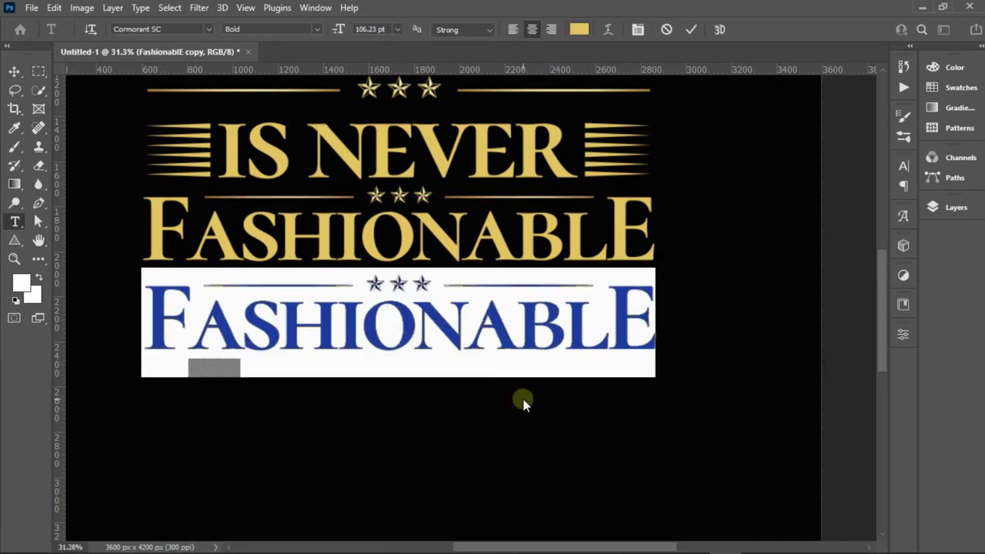
type("It all lies in the")
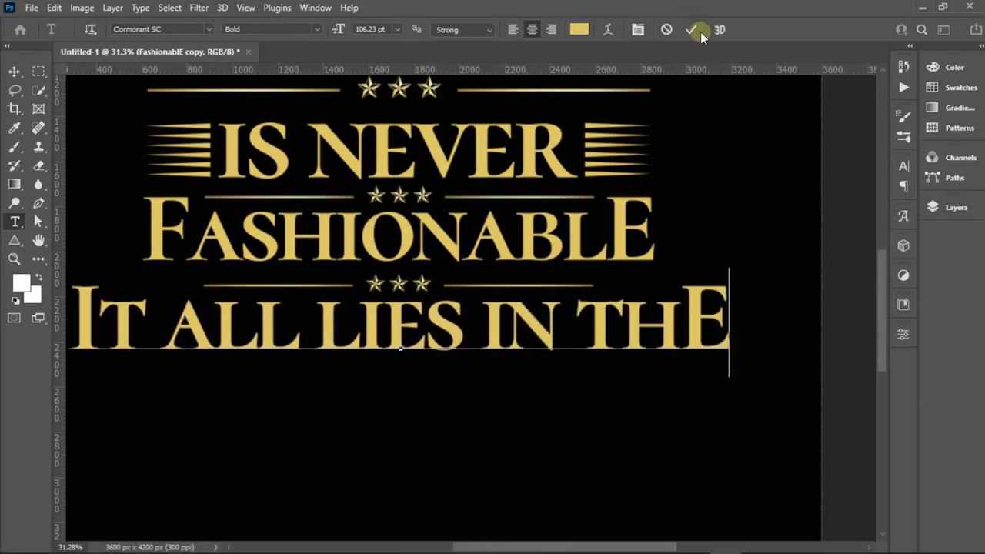
left_click(696, 31)
key("v")
key("ctrl+t")
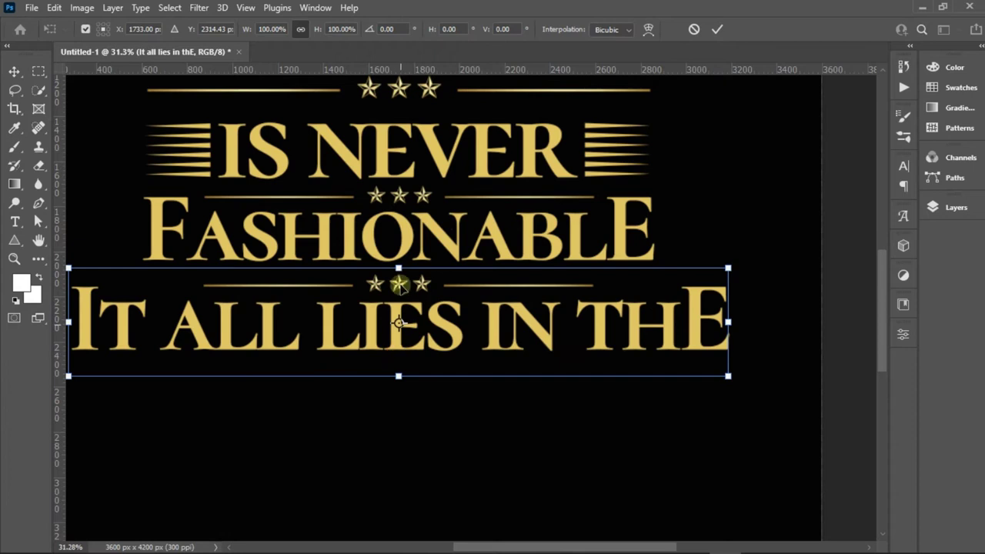
left_click_drag(398, 375, 393, 359)
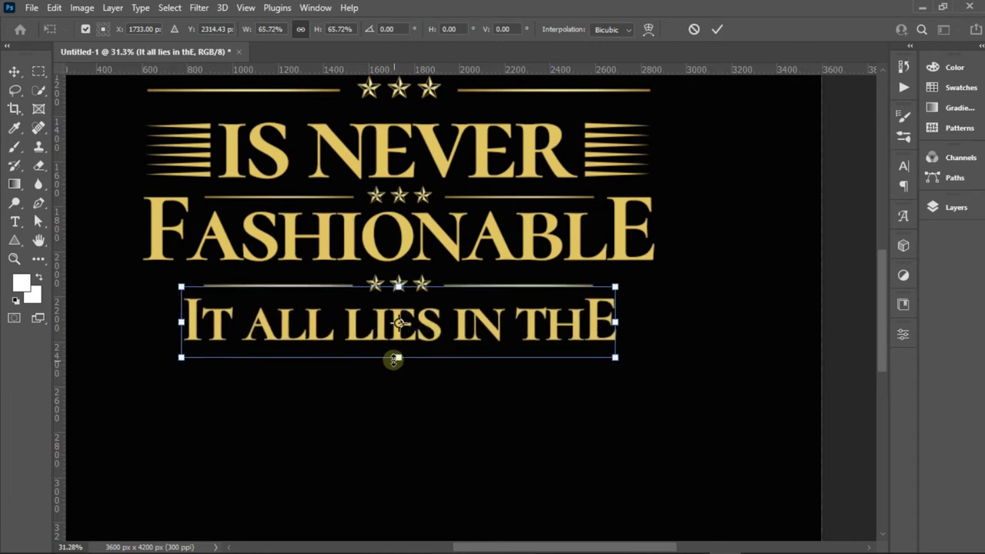
left_click(713, 34)
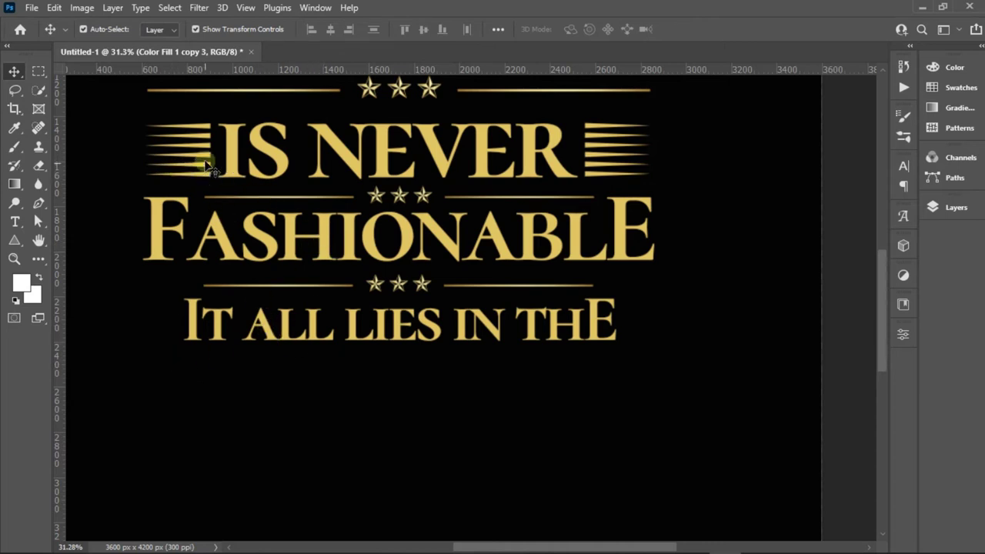
Step: Place a copy of the gold stripe graphic left of the third line, shrunk to about 80% and a little more
left_click_drag(202, 158, 174, 329)
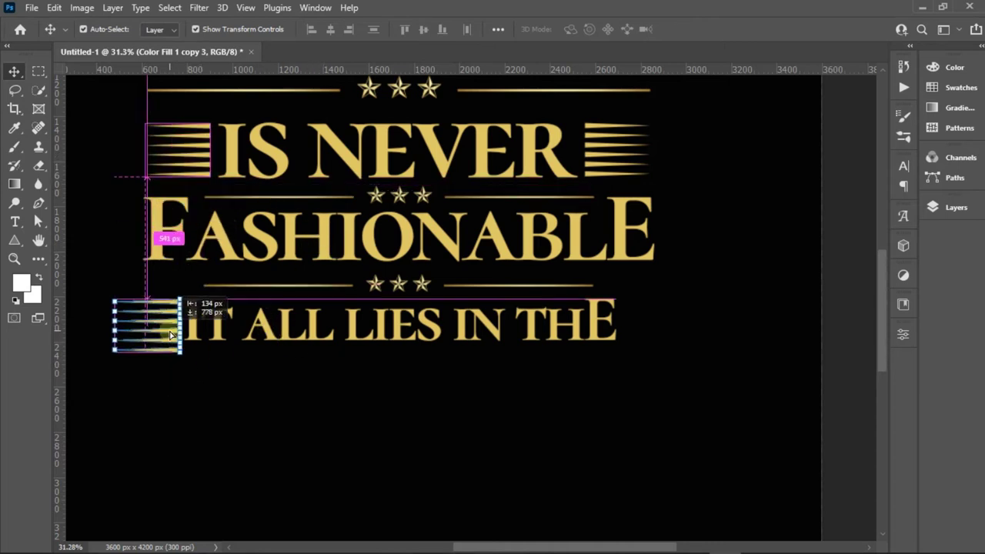
left_click_drag(114, 353, 145, 367)
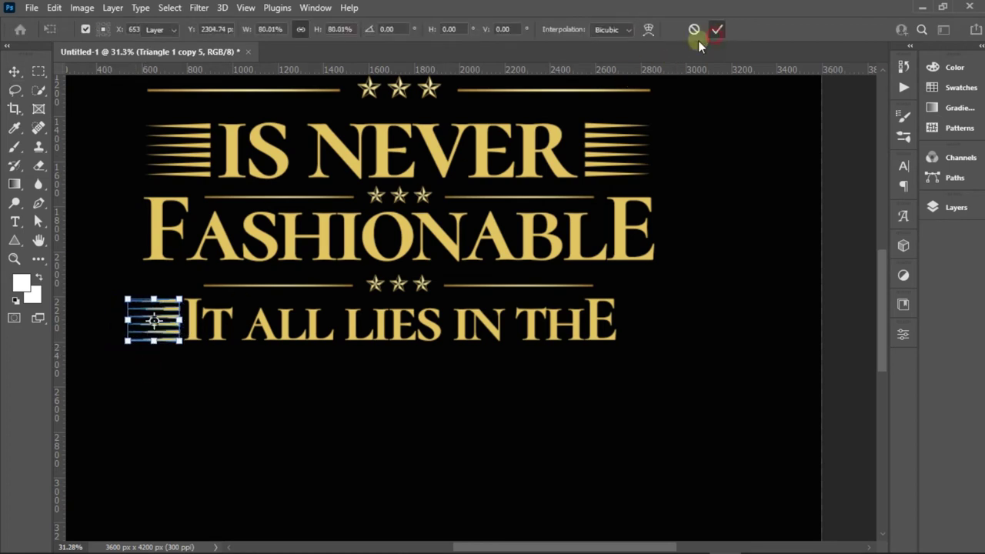
left_click(716, 29)
scroll(146, 387, "up", 2)
scroll(177, 467, "up", 2)
scroll(176, 466, "up", 3)
left_click(220, 406)
left_click_drag(113, 408, 122, 399)
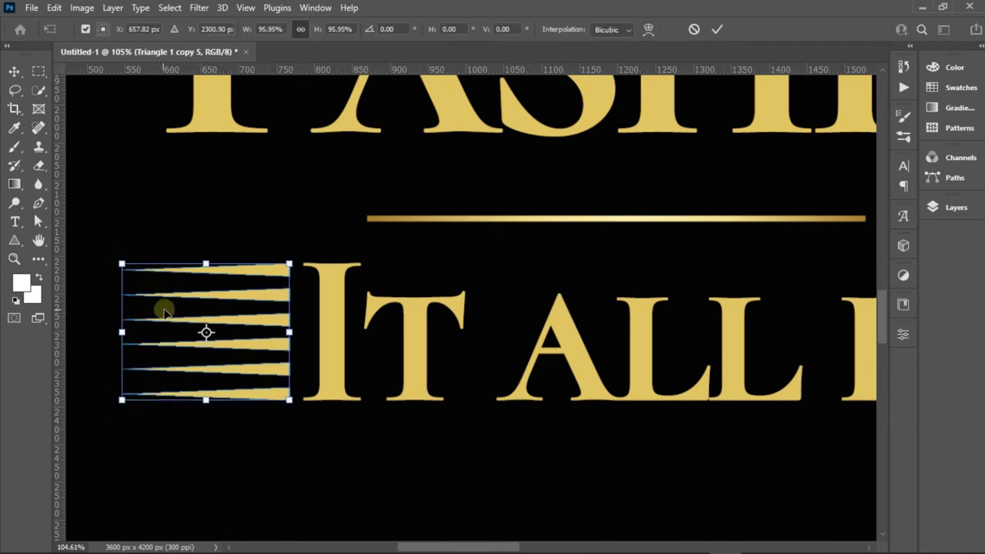
left_click(717, 29)
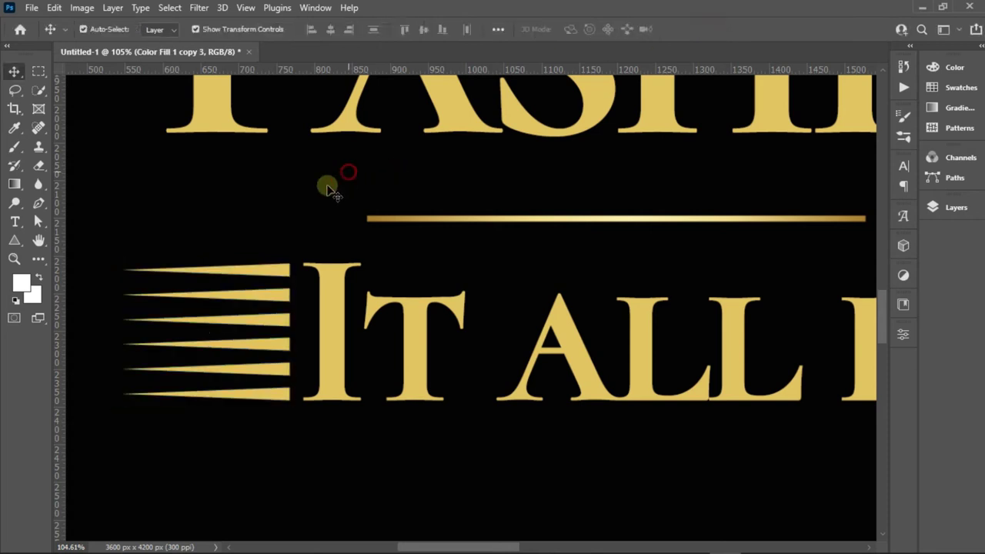
scroll(330, 187, "down", 4)
scroll(334, 311, "down", 2)
scroll(398, 298, "up", 1)
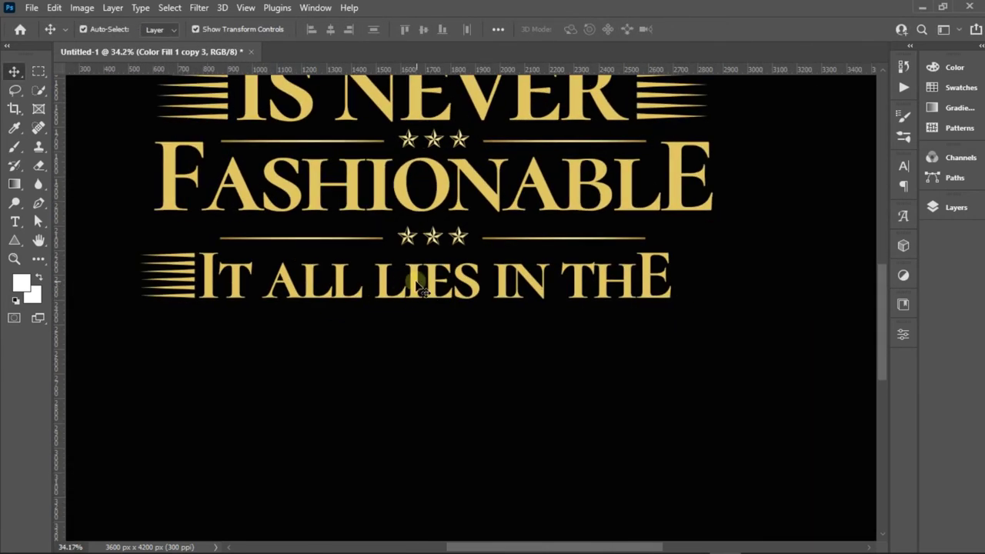
Step: Shrink the 'It all lies in thE' line slightly
left_click(418, 286)
left_click(434, 303)
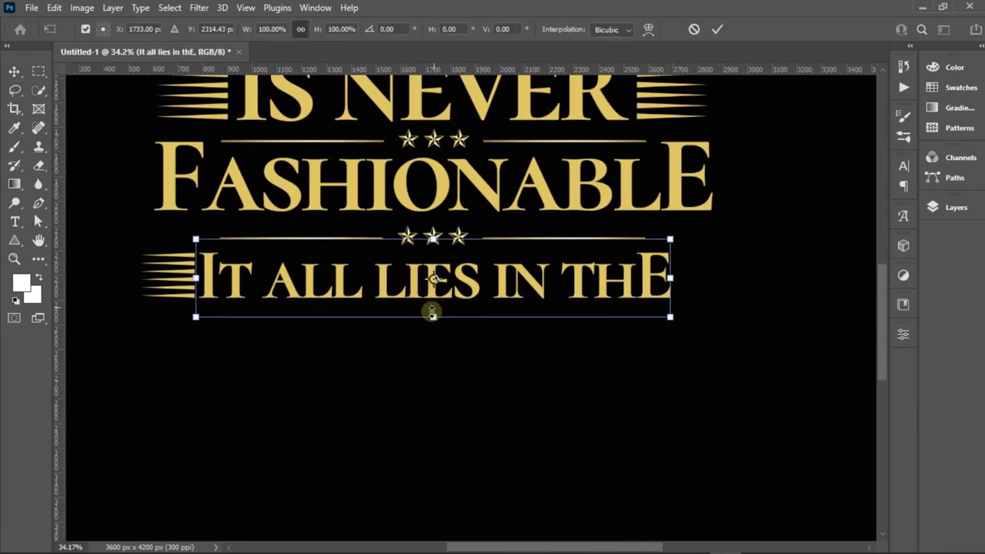
left_click_drag(435, 320, 435, 318)
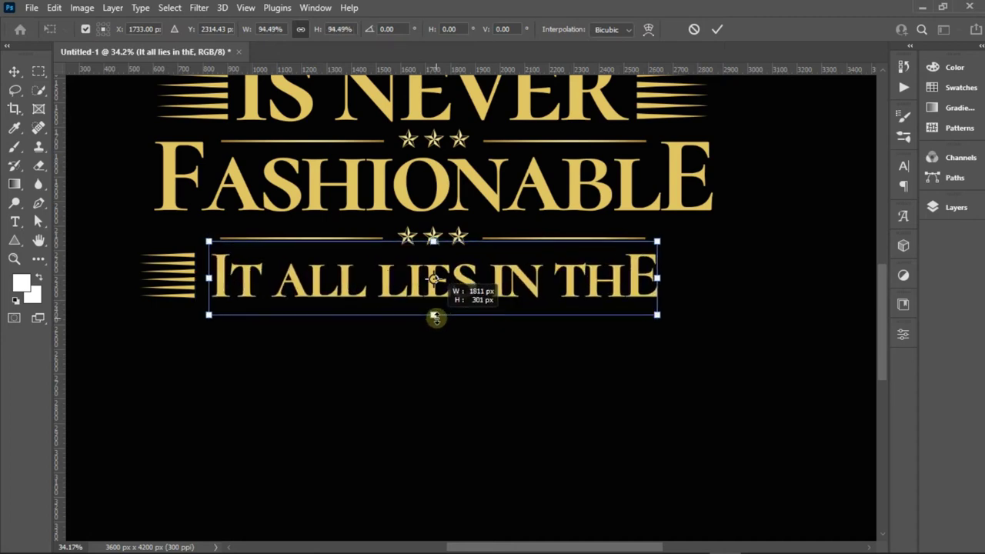
left_click(719, 29)
Step: Move the left stripe closer to the text and shrink it to about 95%
left_click(193, 275)
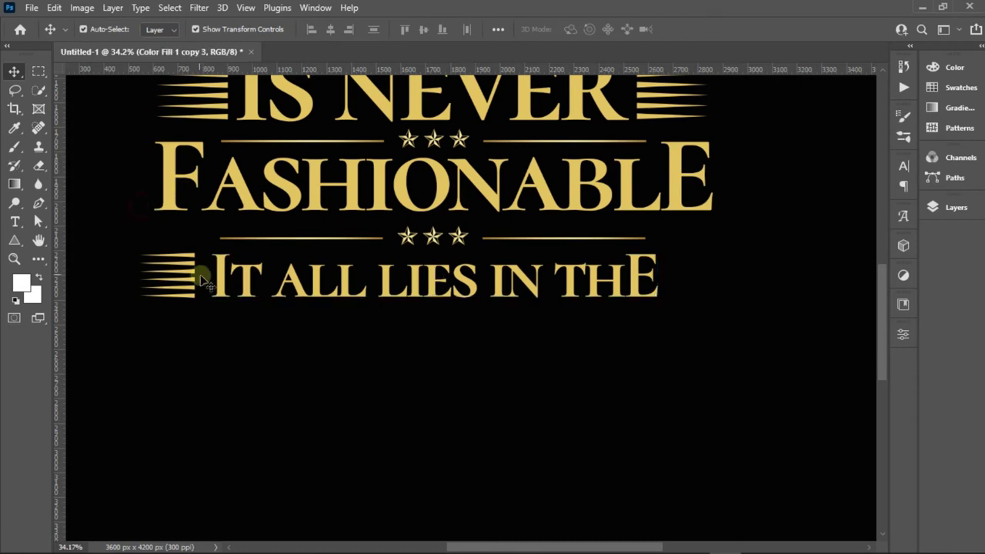
scroll(192, 275, "up", 3)
left_click_drag(192, 275, 216, 274)
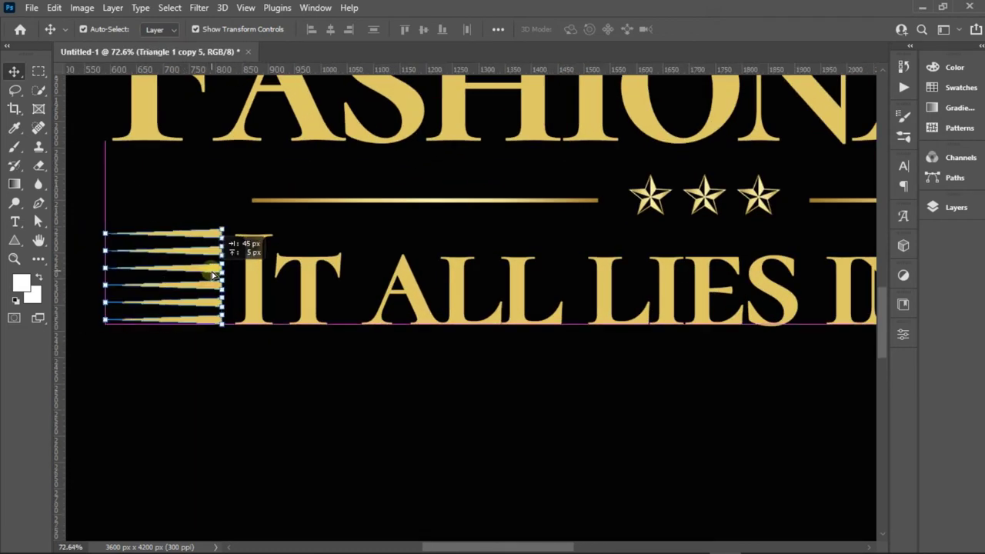
left_click(106, 230)
left_click_drag(106, 231, 113, 238)
left_click(713, 37)
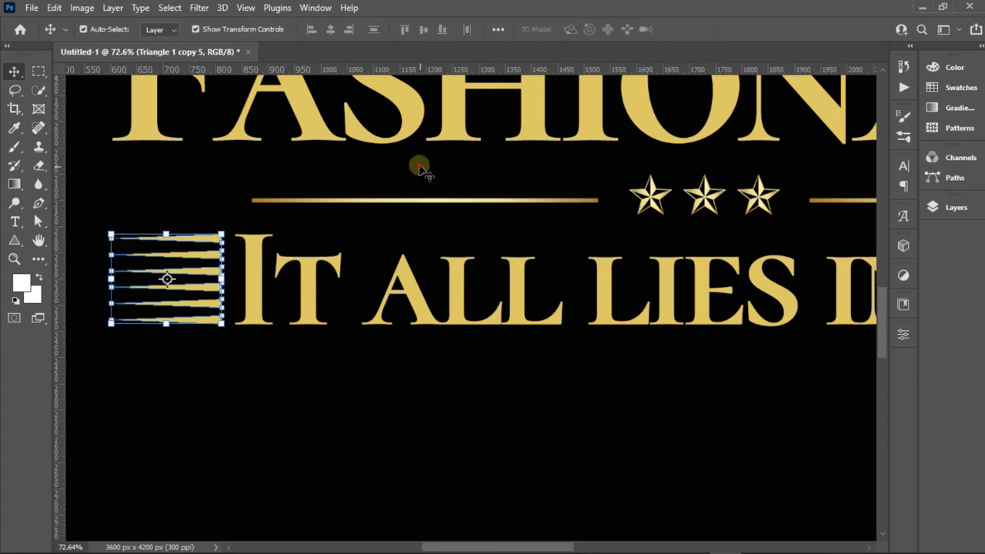
scroll(248, 334, "down", 3)
scroll(246, 333, "down", 3)
scroll(236, 328, "up", 1)
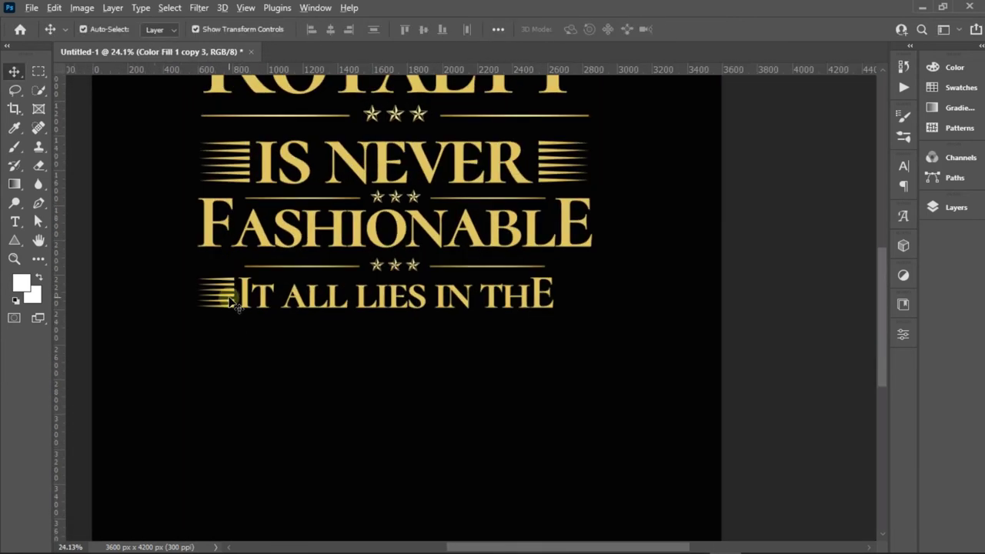
Step: Duplicate the stripe to the right of the line's final E and flip it horizontally
left_click(237, 303)
scroll(231, 300, "up", 3)
scroll(254, 300, "up", 2)
left_click_drag(273, 298, 663, 429)
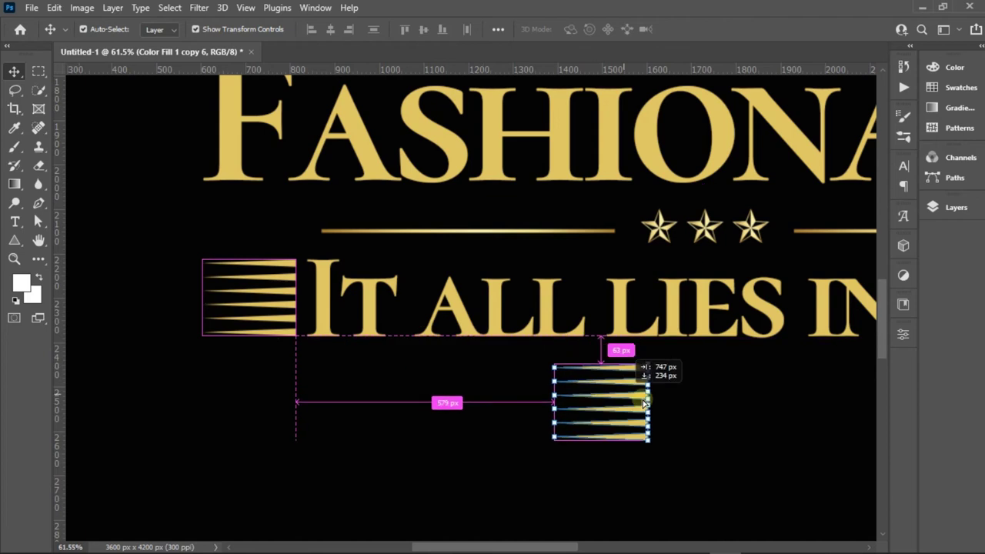
scroll(516, 374, "down", 3)
scroll(484, 344, "down", 2)
scroll(622, 350, "up", 4)
scroll(622, 350, "up", 2)
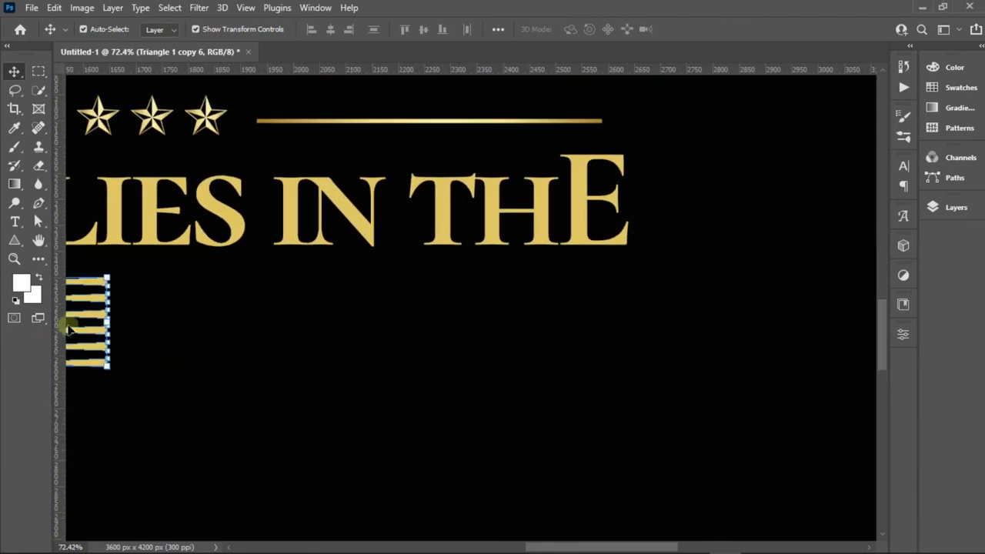
left_click_drag(90, 317, 723, 198)
key("ctrl+t")
key("ctrl+t")
right_click(706, 166)
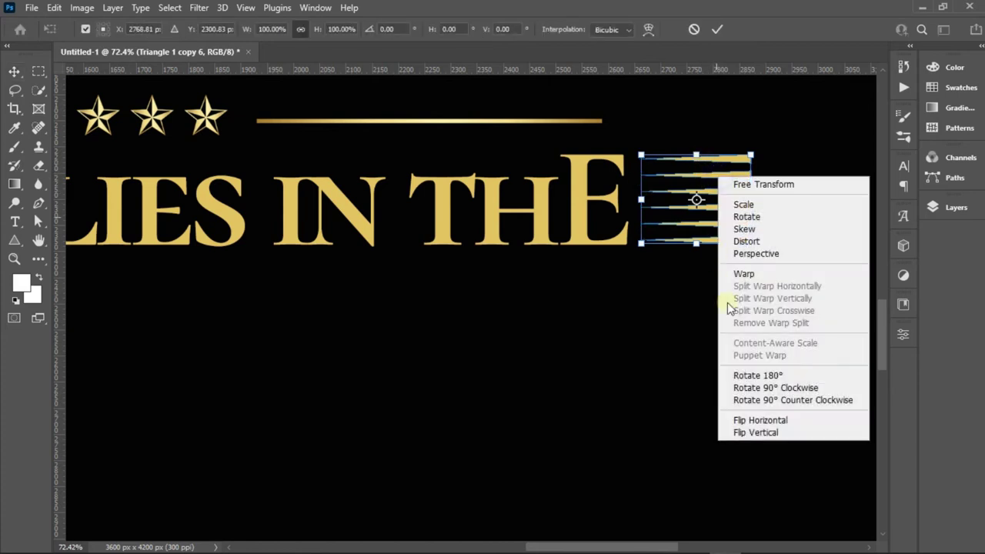
left_click(762, 421)
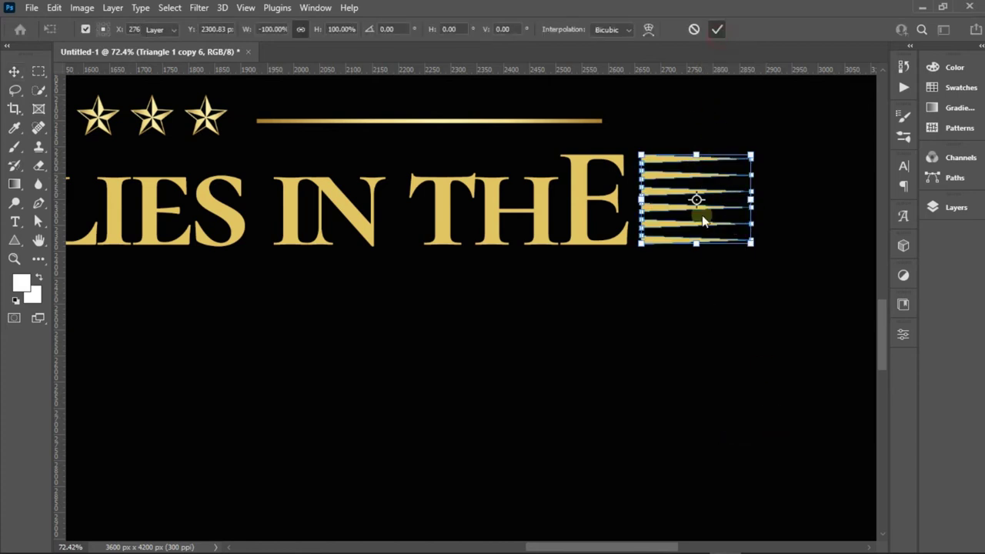
left_click(717, 29)
scroll(607, 323, "down", 2)
scroll(602, 327, "down", 3)
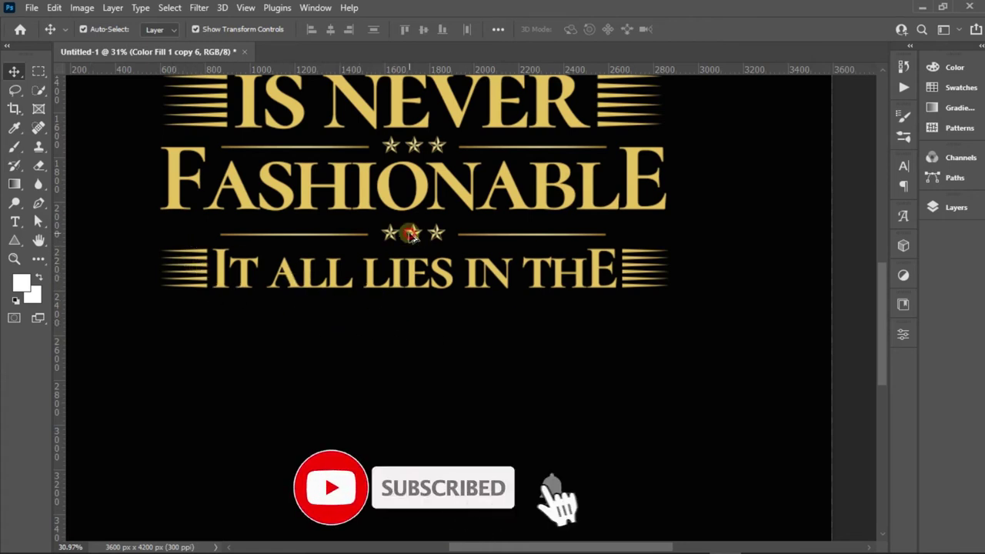
Step: Copy the star divider from under ROYALTY below the third line, then copy that text line beneath it
scroll(412, 234, "up", 3)
left_click(460, 164)
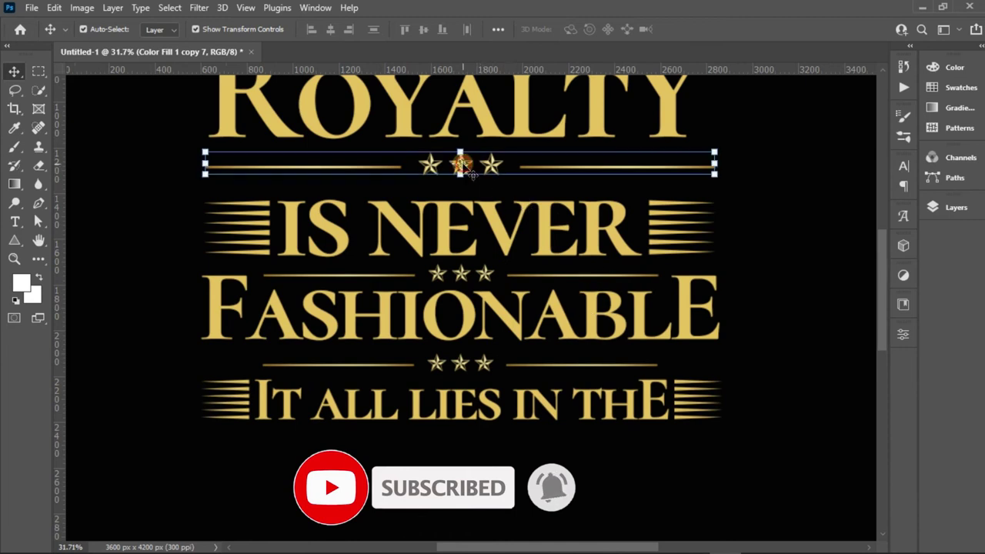
left_click(477, 165)
left_click_drag(495, 165, 496, 454)
scroll(473, 478, "down", 2)
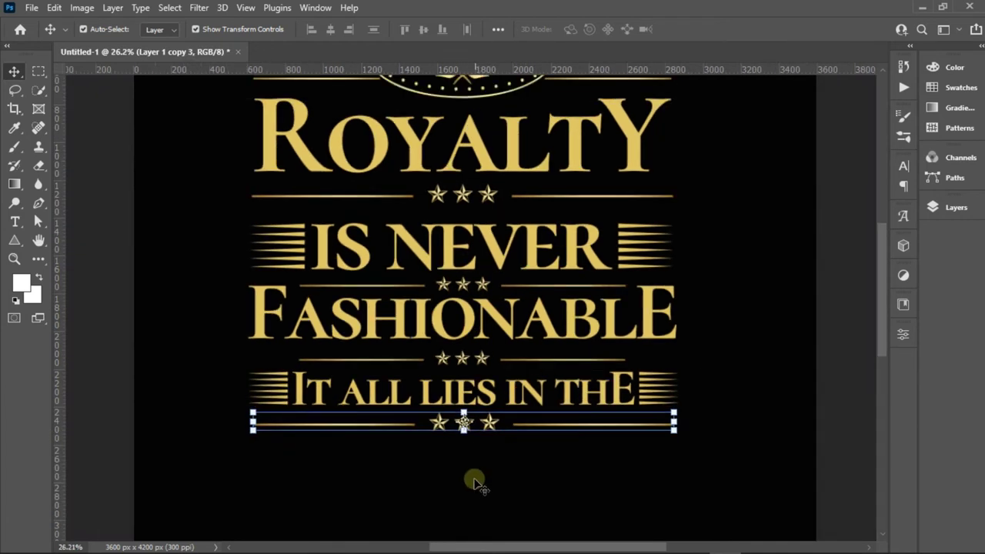
scroll(831, 374, "up", 1)
left_click(467, 402)
scroll(462, 401, "up", 3)
left_click_drag(459, 394, 460, 403)
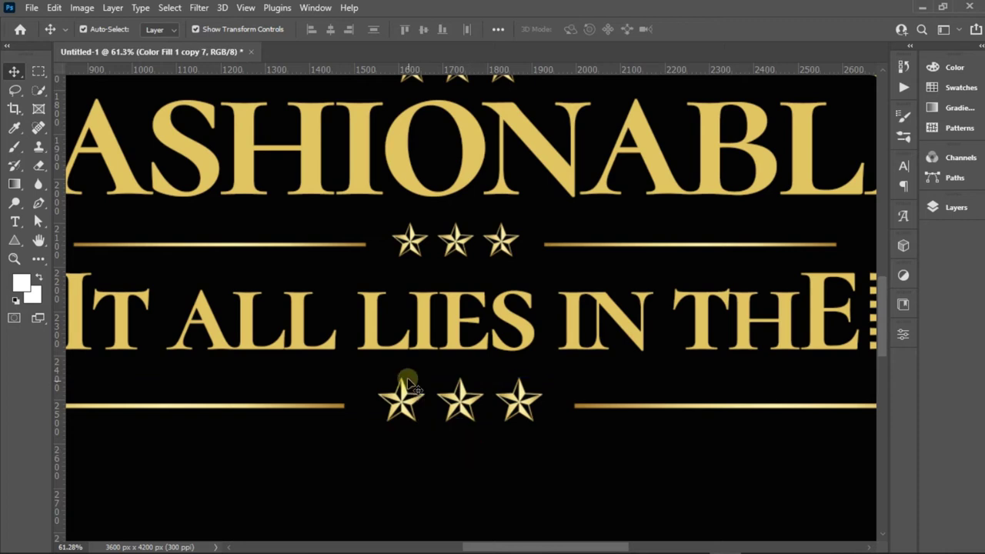
scroll(407, 383, "down", 2)
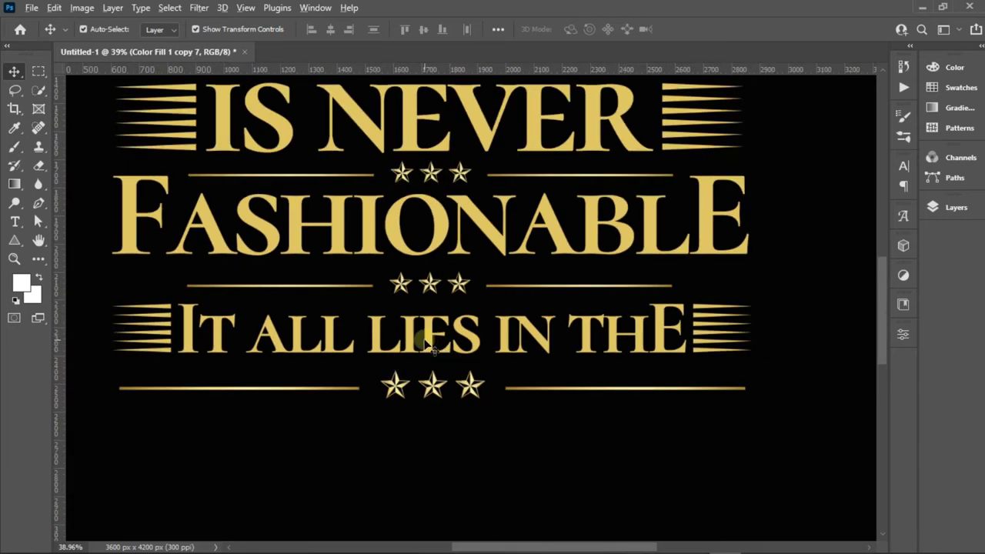
left_click_drag(429, 349, 426, 456, "alt")
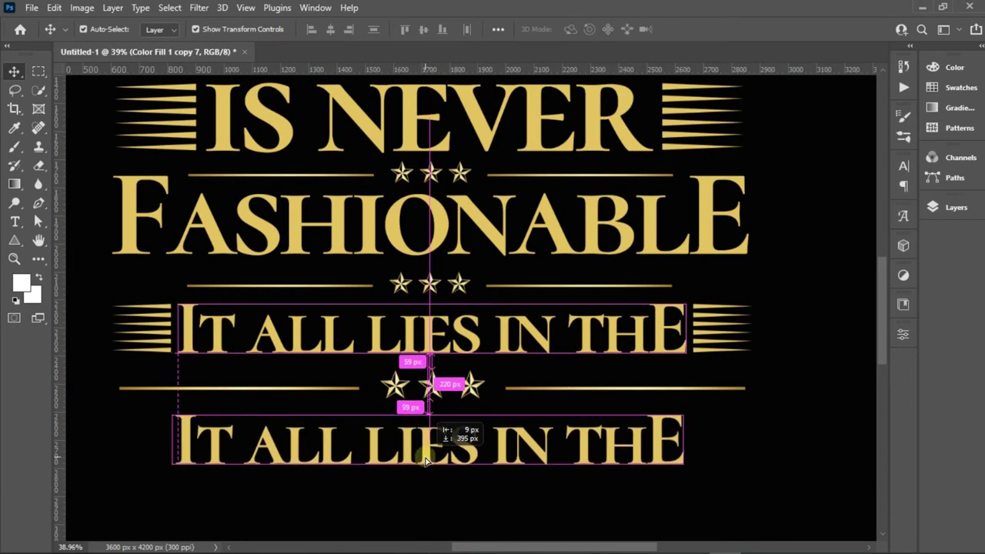
Step: Retype the copied line as a single 'S' and move it left and down below the stars
double_click(425, 455)
type("S")
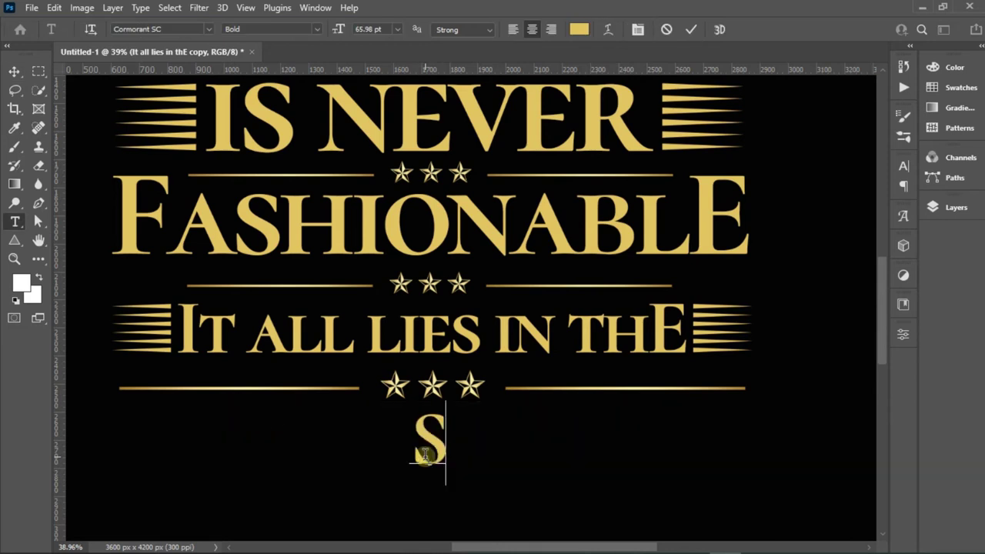
left_click(691, 29)
key("v")
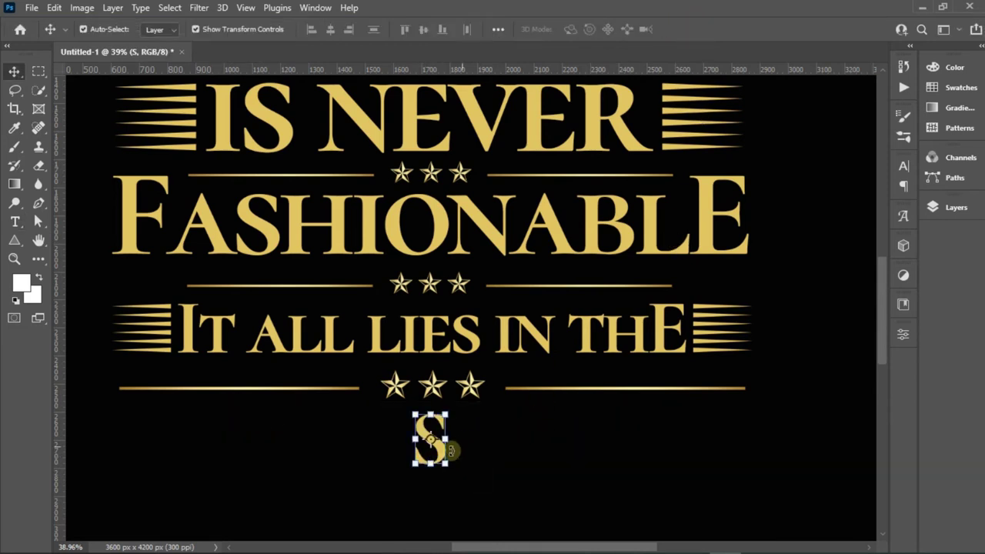
key("ctrl+t")
left_click_drag(418, 464, 292, 480)
scroll(292, 480, "down", 2, "alt")
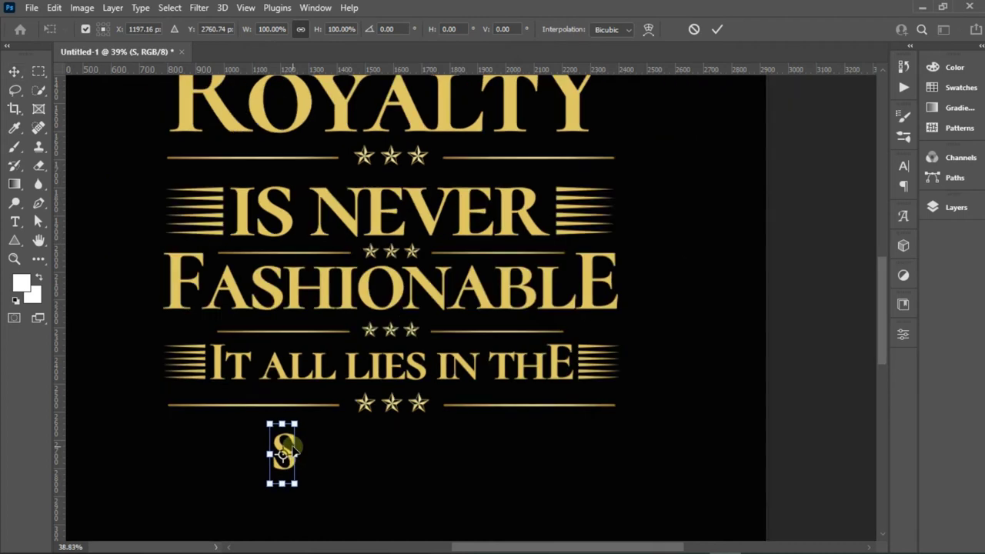
scroll(308, 334, "down", 2, "alt")
scroll(319, 352, "down", 1, "alt")
scroll(630, 122, "up", 2, "alt")
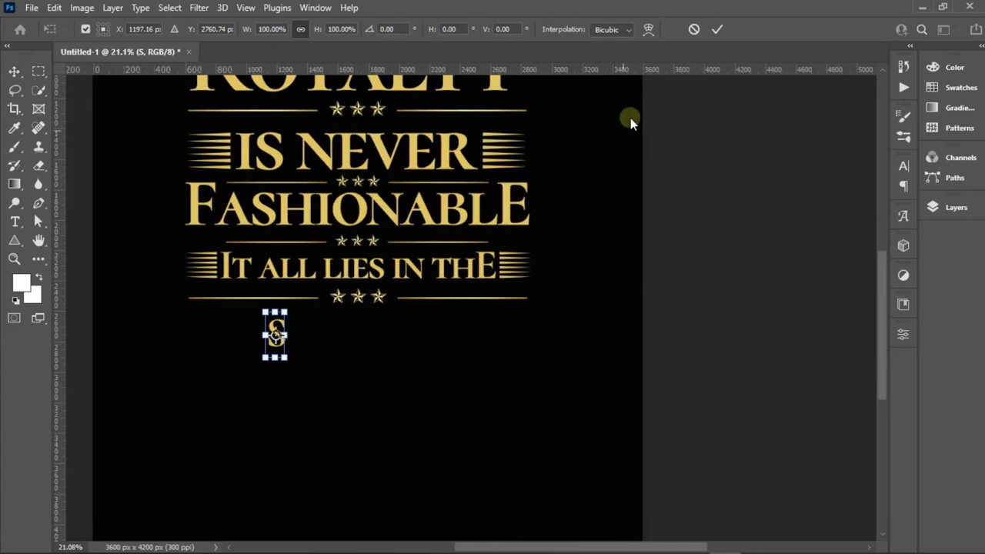
left_click(716, 29)
left_click(588, 251)
scroll(528, 428, "down", 2, "alt")
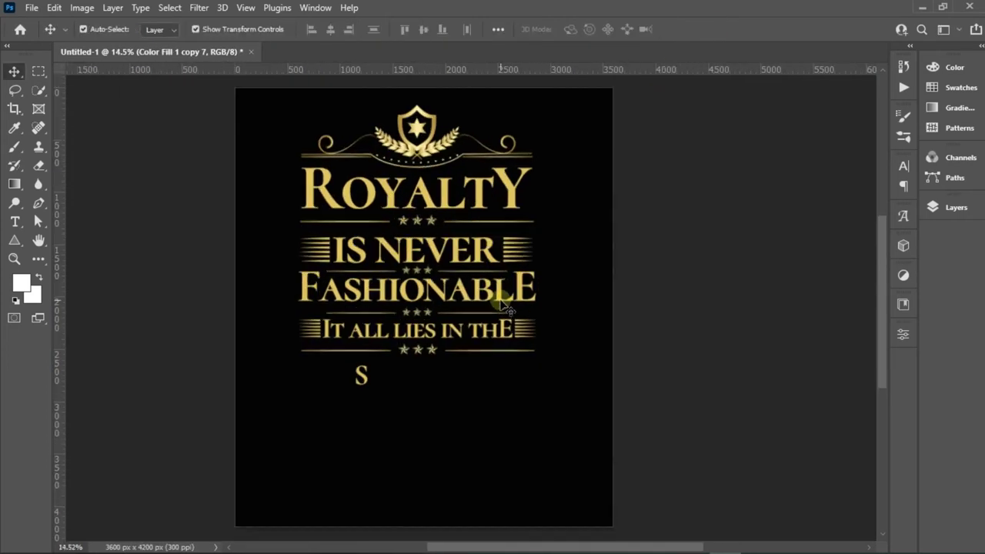
Step: Copy the crest below the S, flip it vertically, and centre it horizontally
left_click_drag(421, 151, 410, 460, "alt")
key("ctrl+t")
right_click(422, 435)
left_click(453, 431)
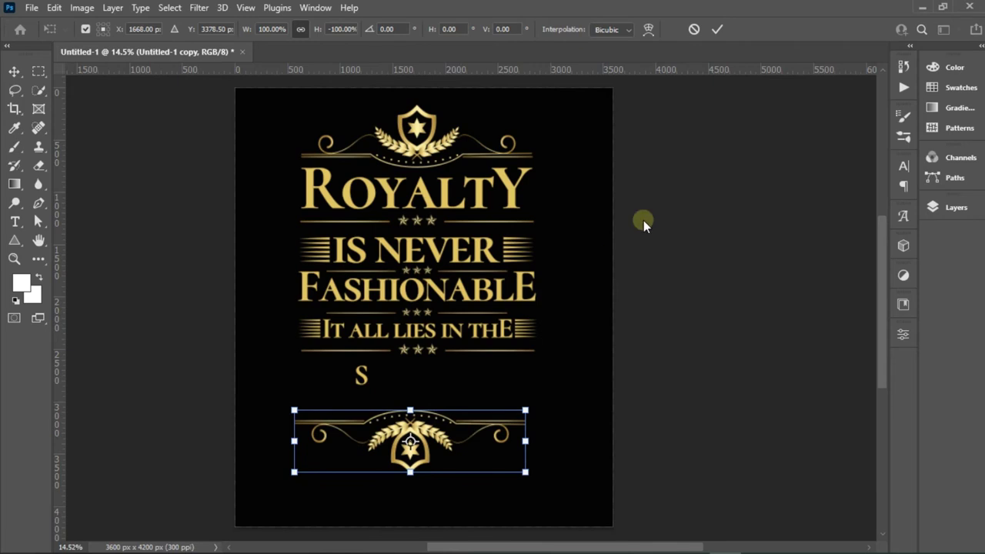
left_click(718, 29)
left_click_drag(427, 435, 433, 437)
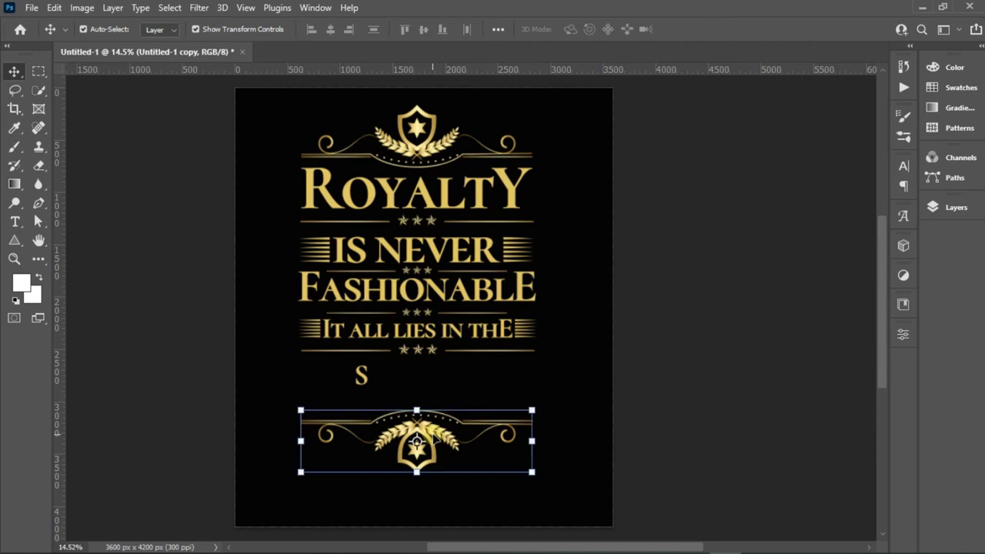
Step: Enlarge the S to about 259% and shift it left
left_click(362, 381)
key("ctrl+t")
left_click_drag(351, 389, 327, 419)
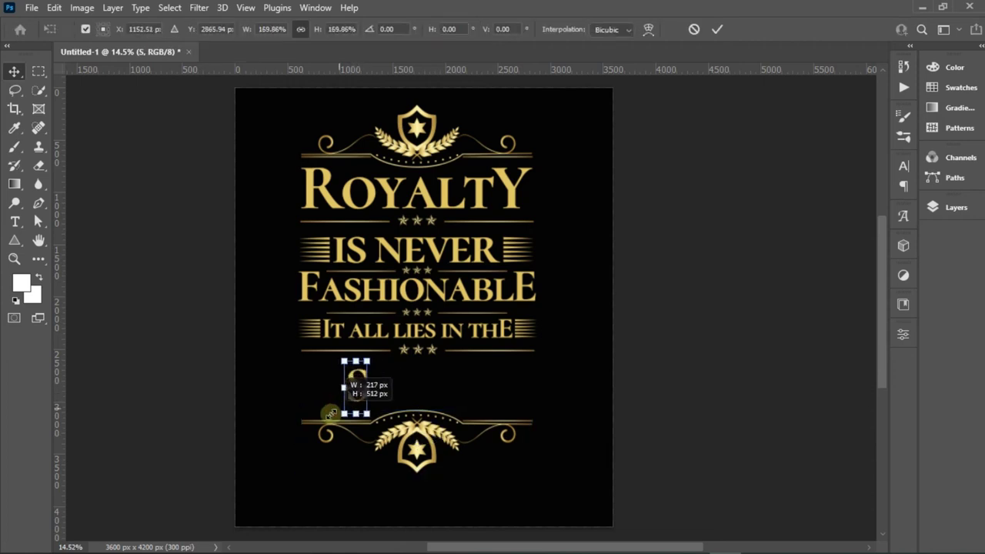
left_click_drag(337, 361, 333, 351)
left_click_drag(357, 393, 337, 397)
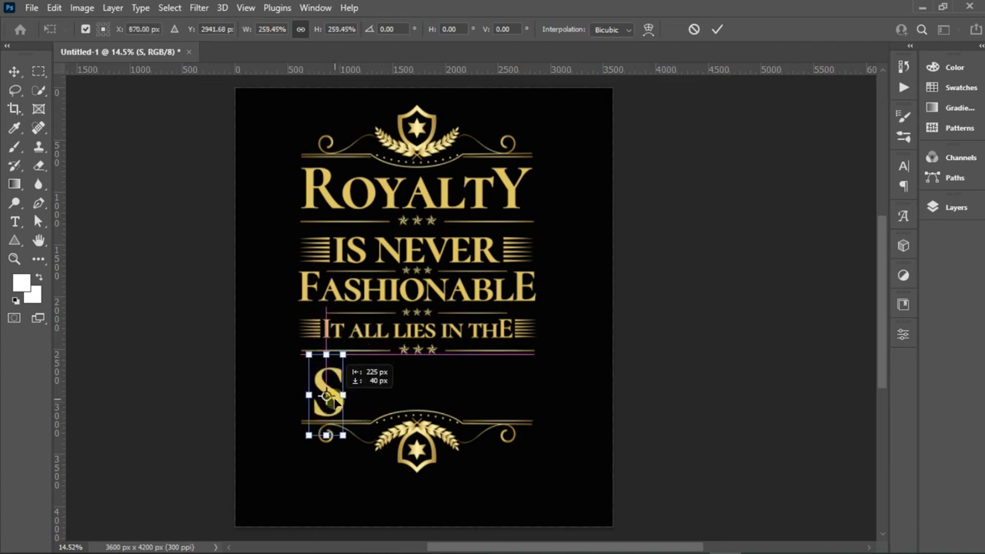
left_click(715, 29)
Step: Add a vertical guide at the artwork's left edge and align the S against it below the stars
scroll(332, 388, "up", 1)
scroll(333, 388, "up", 1)
left_click_drag(62, 184, 287, 182)
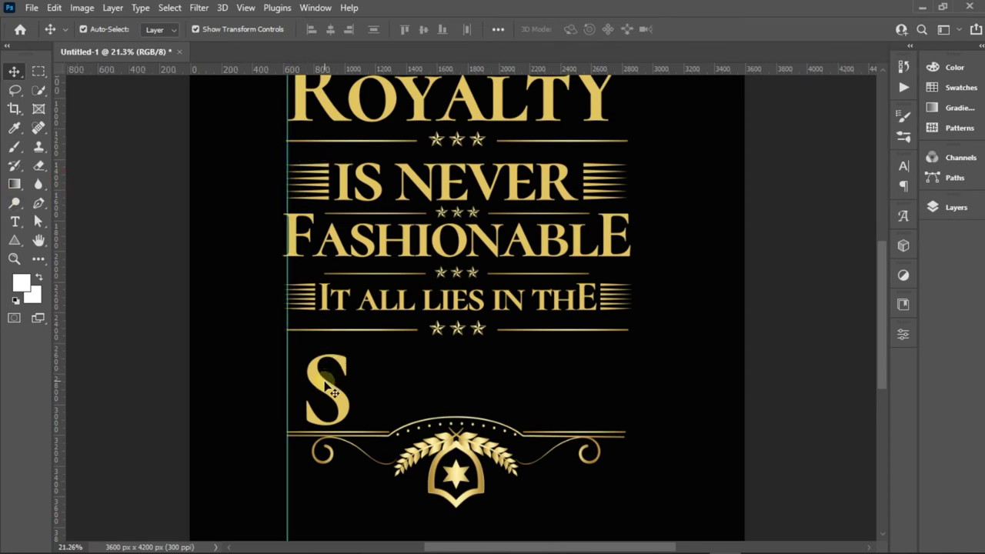
left_click_drag(332, 392, 298, 374)
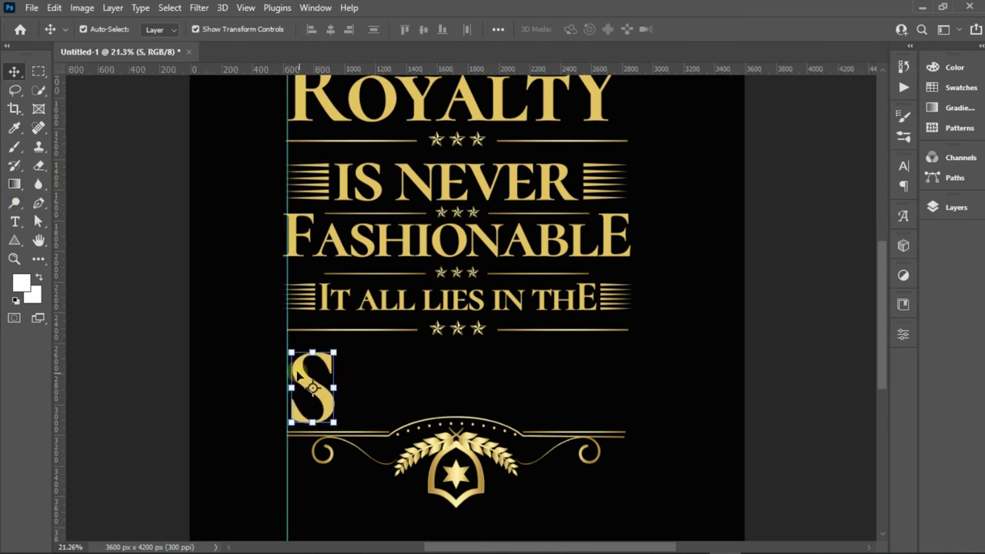
left_click_drag(286, 336, 321, 402)
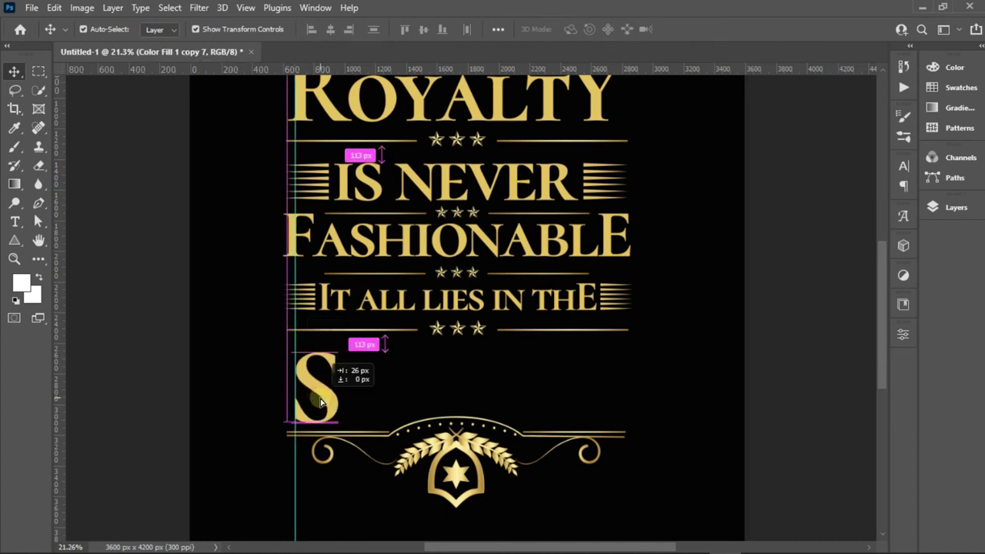
Step: Enlarge the S to about 105% and remove the vertical guide
left_click(327, 370)
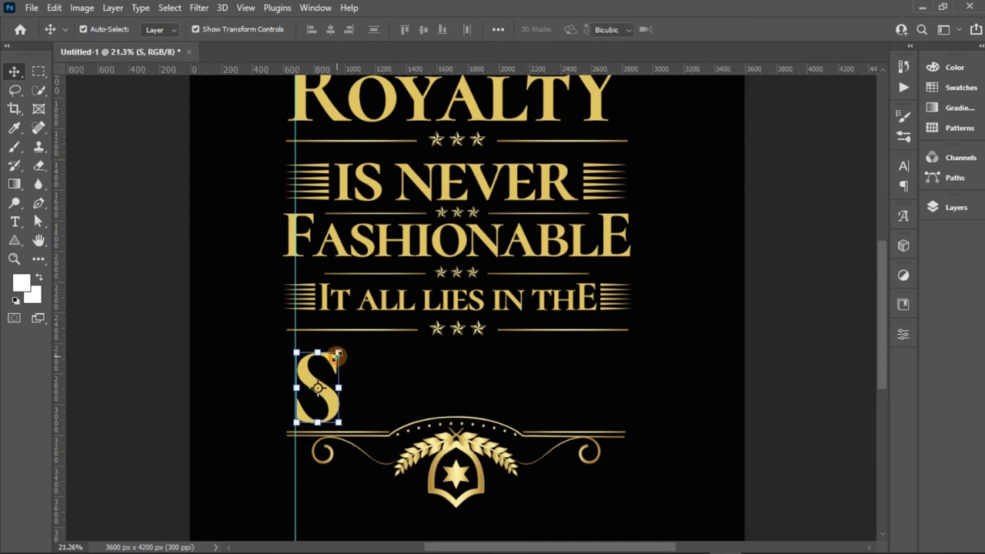
key("ctrl+t")
left_click_drag(339, 331, 371, 311)
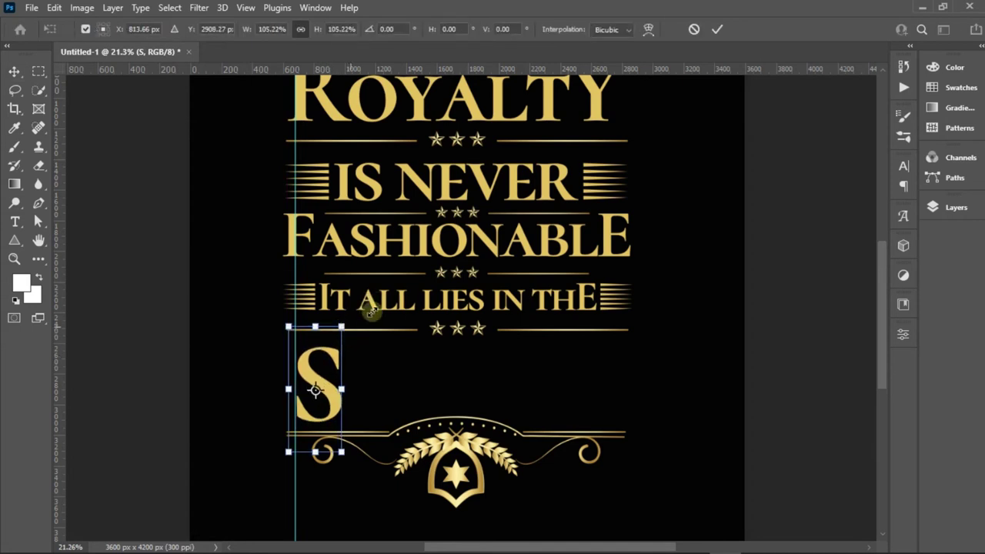
left_click(716, 35)
scroll(294, 322, "up", 2)
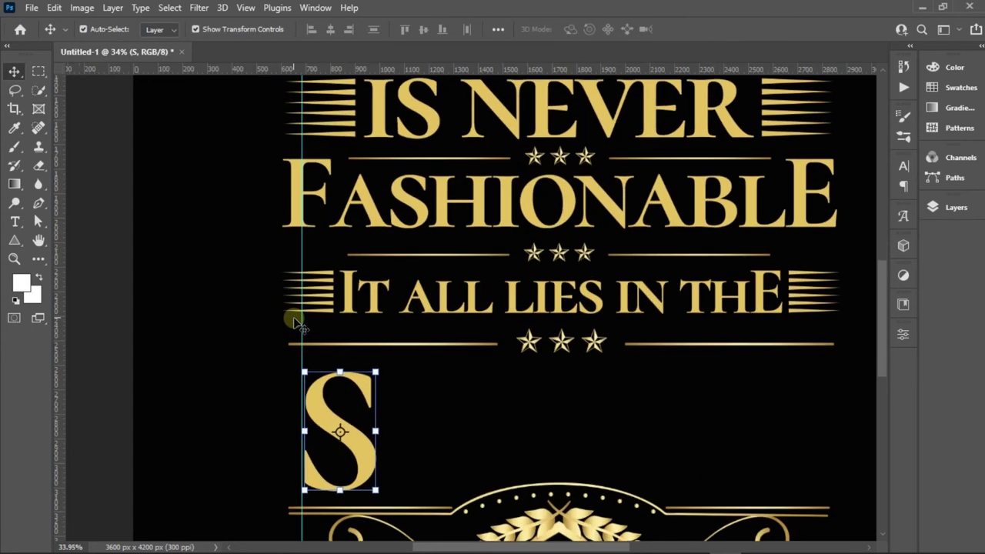
left_click_drag(301, 320, 61, 329)
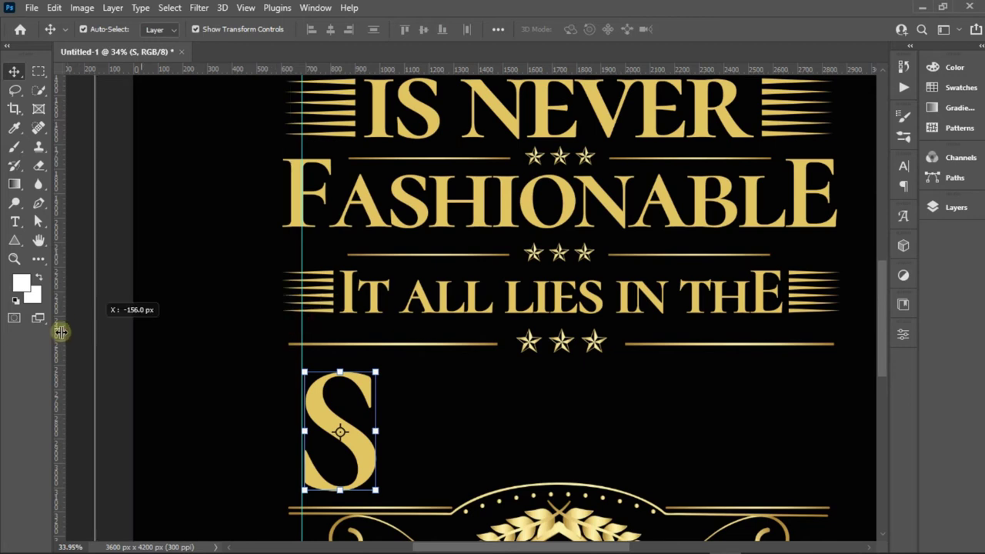
left_click(191, 352)
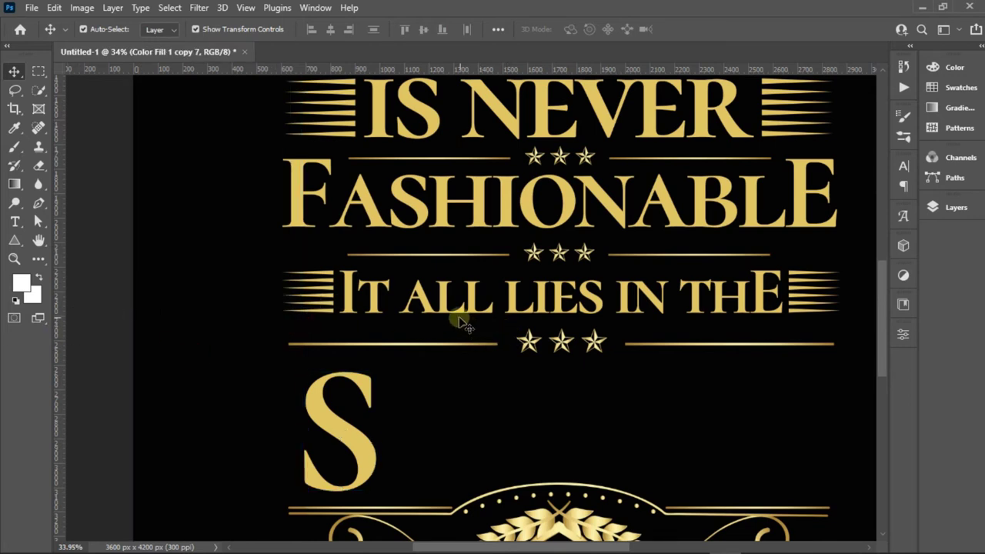
Step: Copy the 'It all lies in thE' line beside the S, retype it as IMPLICIT, and enlarge it toward 162%
left_click_drag(436, 308, 474, 454)
double_click(479, 450)
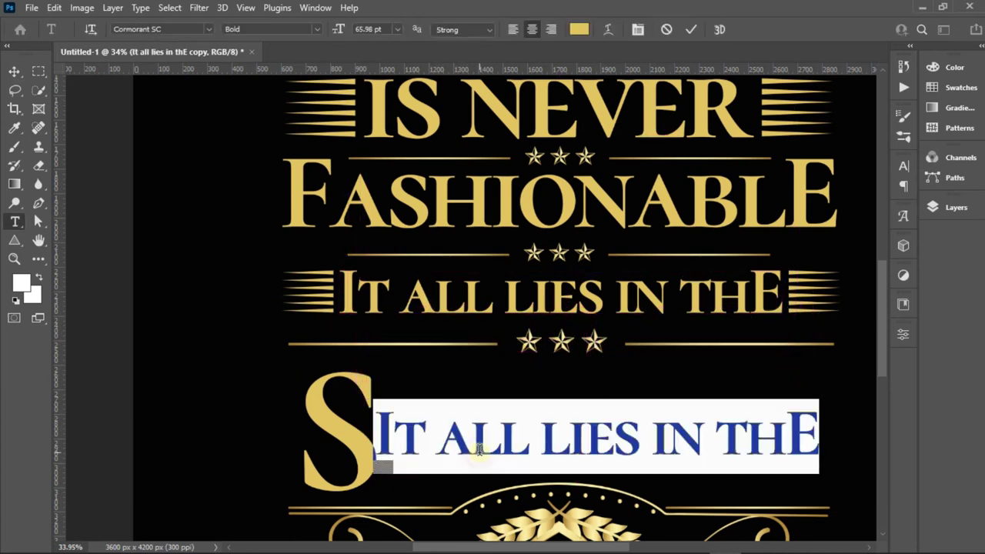
type("IMPL")
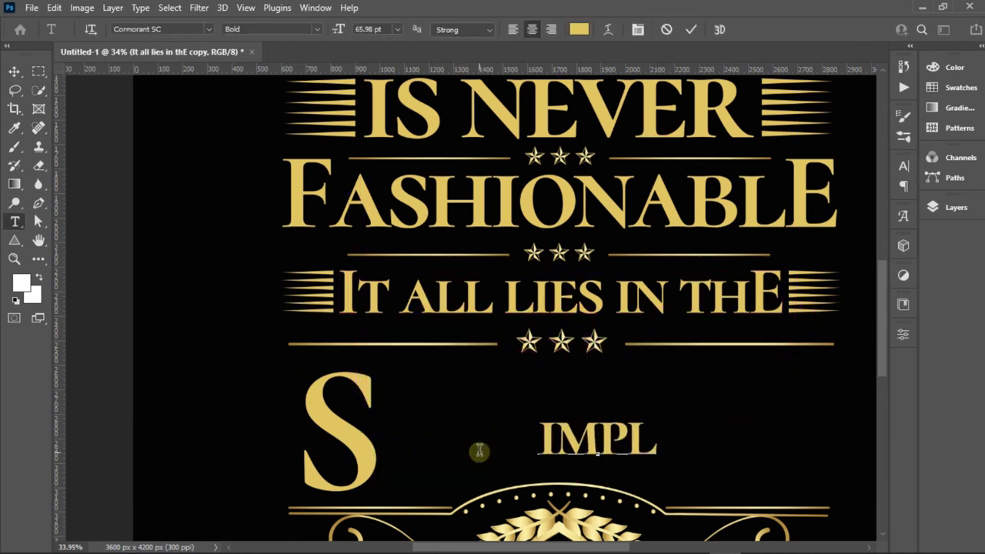
type("c")
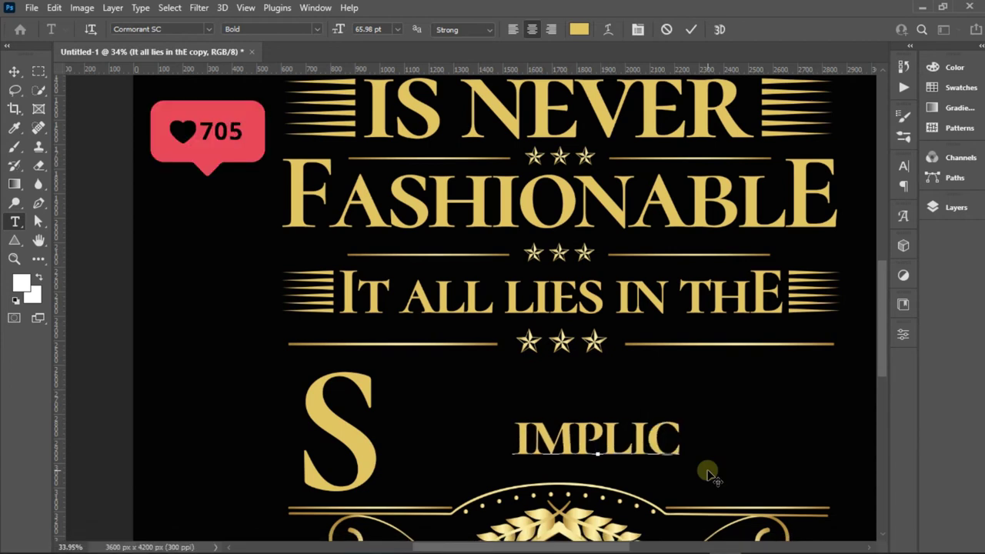
type("it")
left_click(690, 30)
key("v")
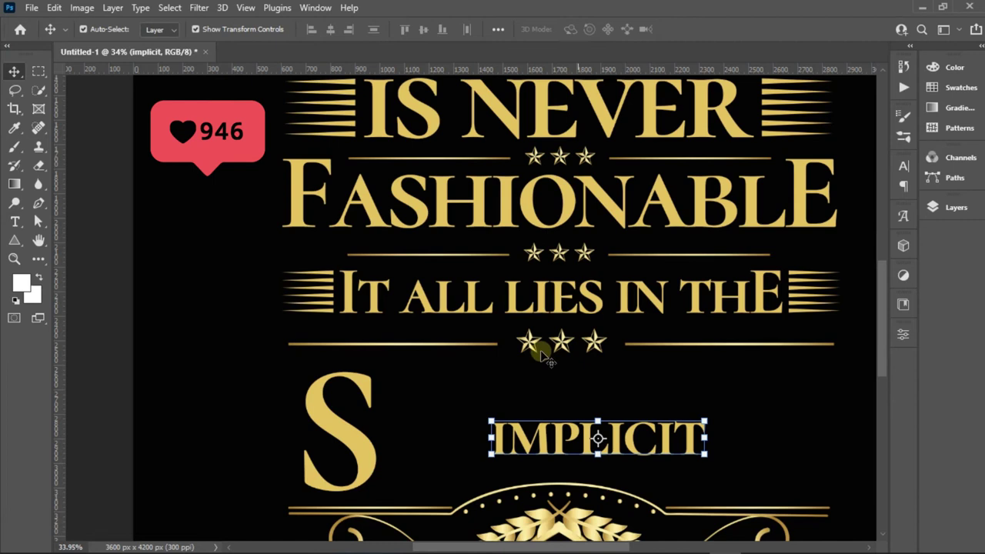
left_click_drag(488, 437, 388, 436)
Step: Finish enlarging IMPLICIT to about 167% and confirm the resize
left_click_drag(705, 439, 739, 436)
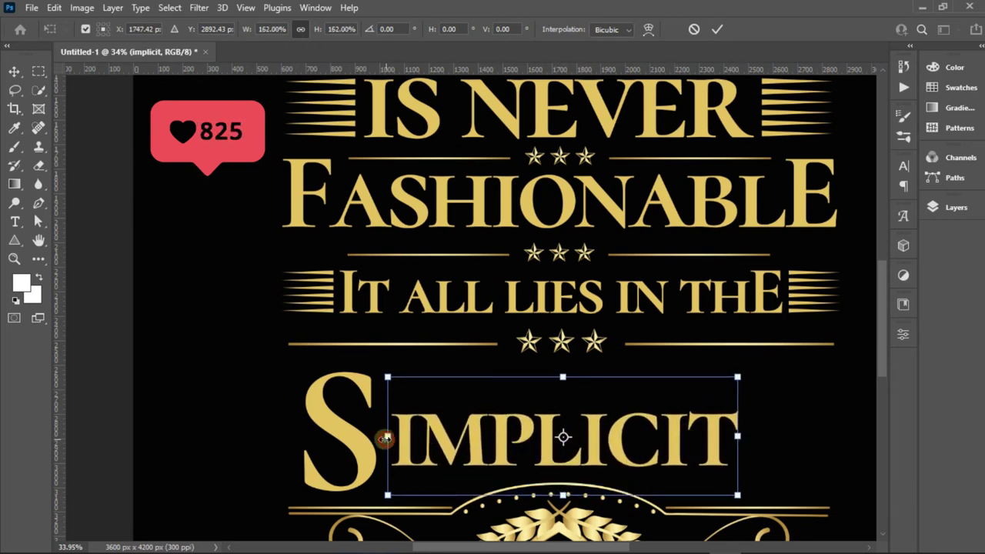
left_click_drag(387, 437, 376, 437)
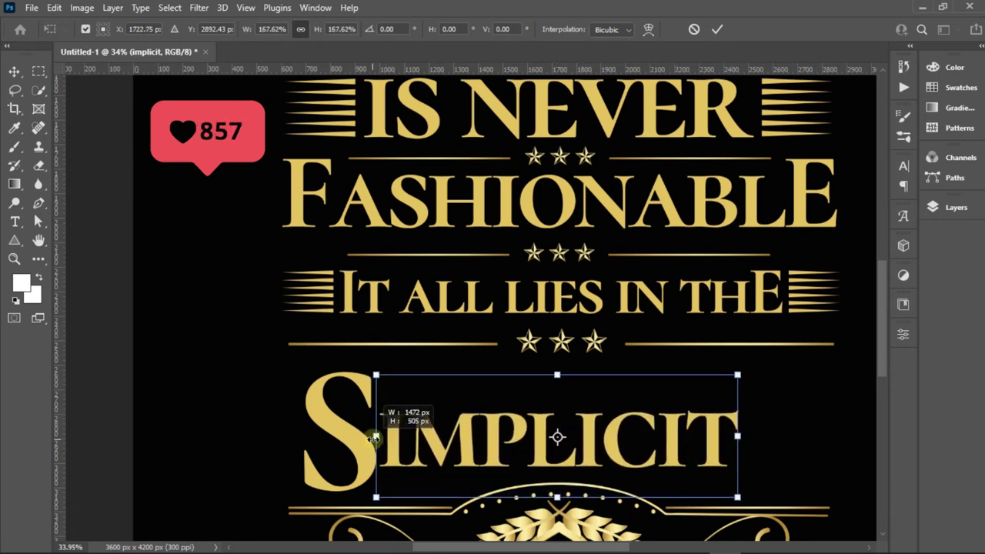
left_click(716, 31)
Step: Shrink the large S with Ctrl+T to match IMPLICIT's height
left_click(317, 391)
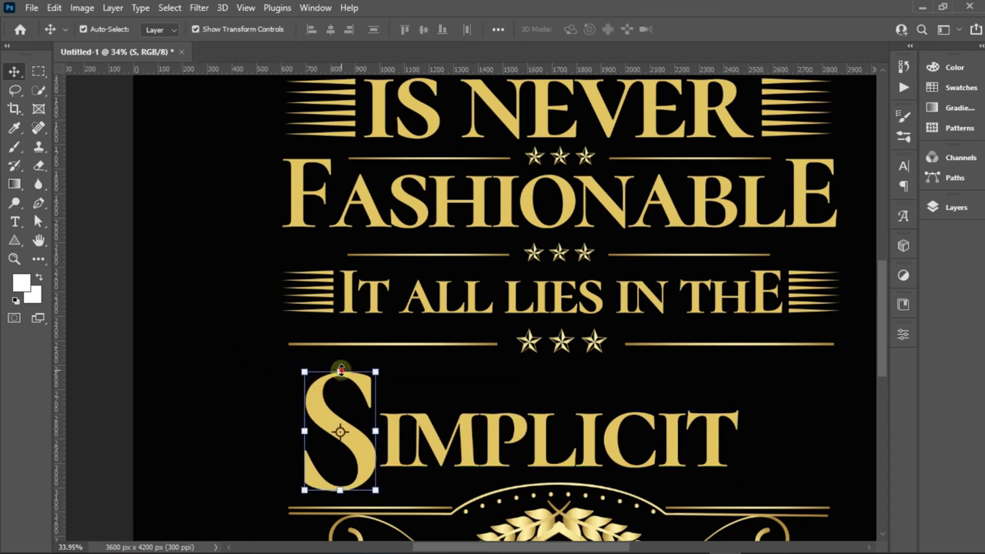
key("ctrl+t")
left_click_drag(333, 338, 333, 375)
left_click(718, 29)
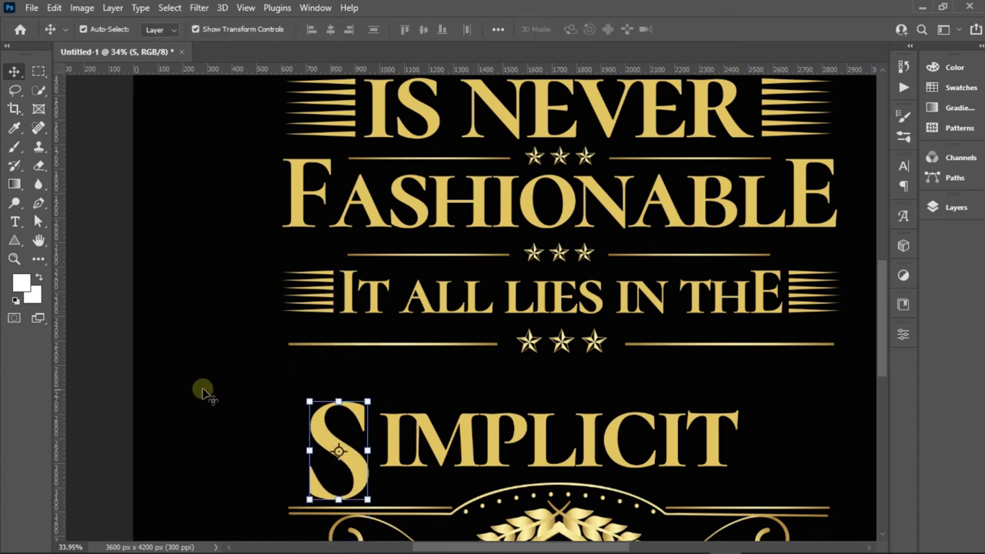
Step: Alt-drag a copy of the S after IMPLICIT and retype it as Y
left_click(348, 454)
left_click_drag(348, 455, 791, 453)
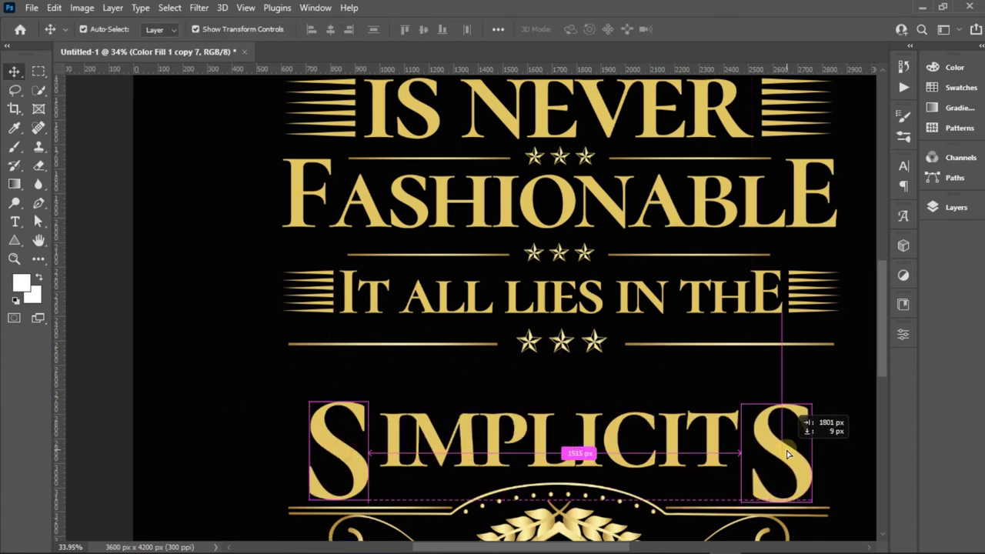
double_click(773, 444)
type("Y")
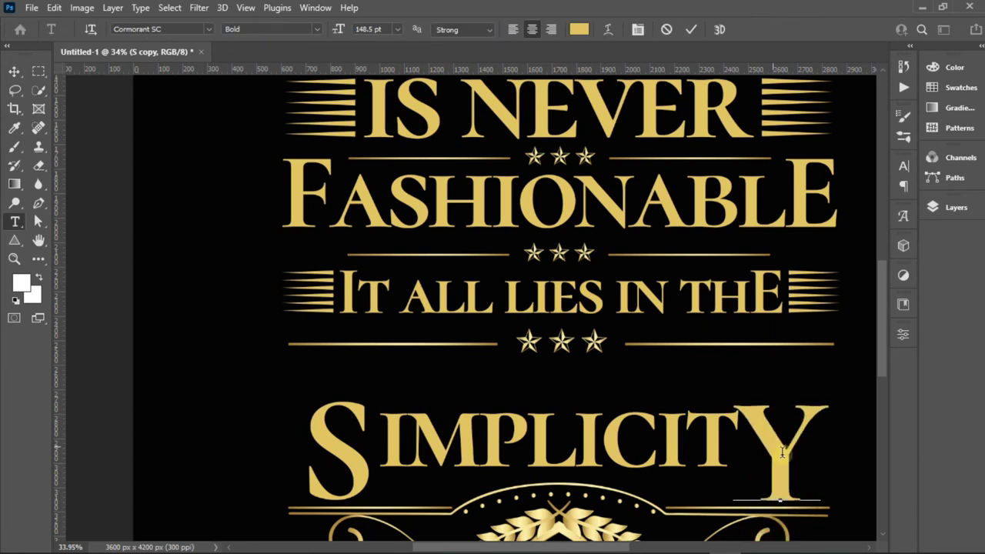
left_click(687, 30)
left_click(408, 392)
scroll(370, 354, "down", 2)
scroll(350, 338, "down", 2)
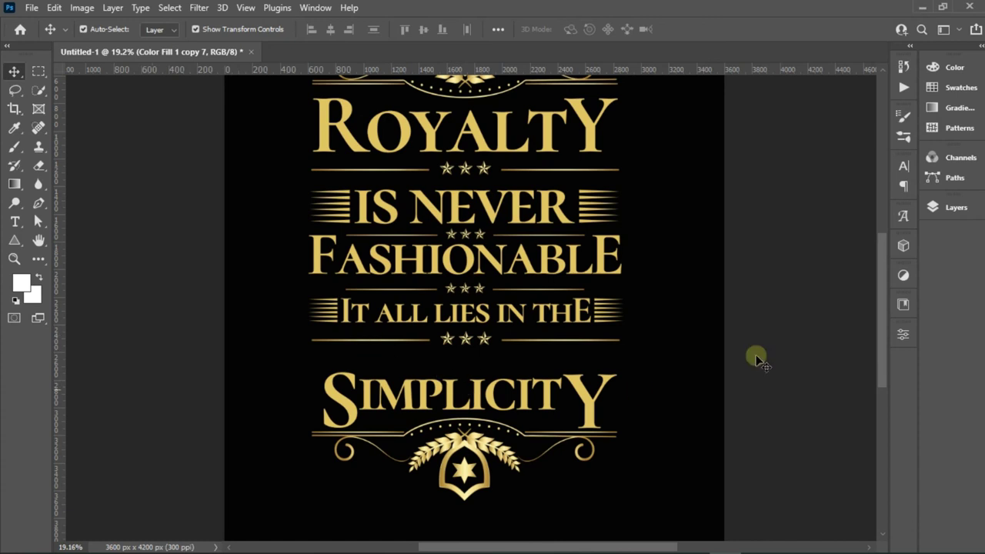
Step: Scale the Y, S and implicit layers to 99.65%, raise SIMPLICITY, lift the emblem ~30 px
left_click(953, 207)
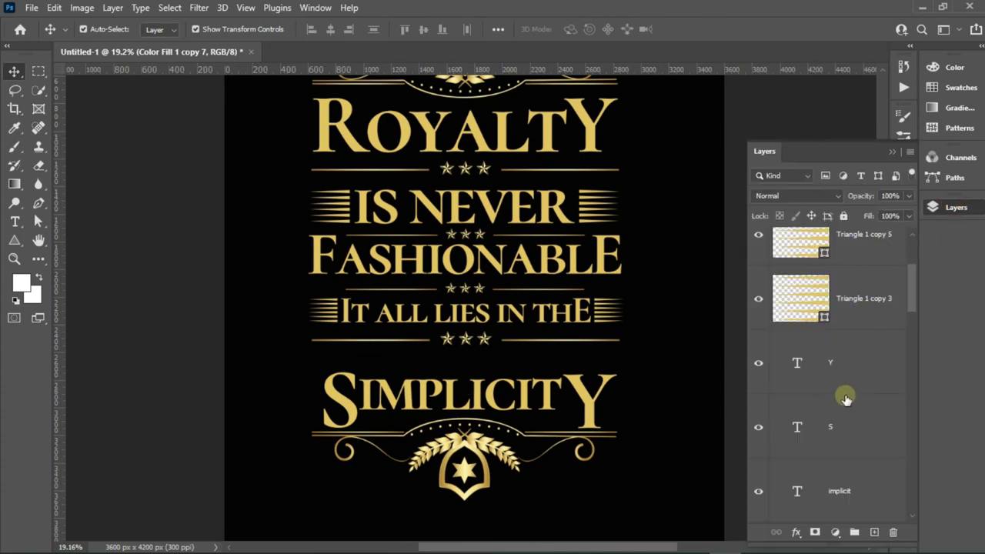
left_click(827, 362)
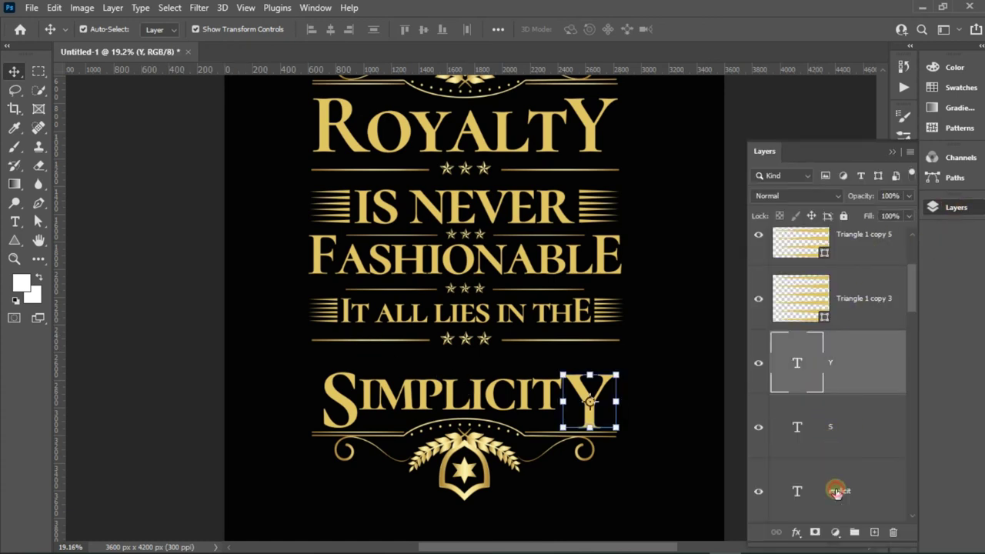
left_click(836, 492, "shift")
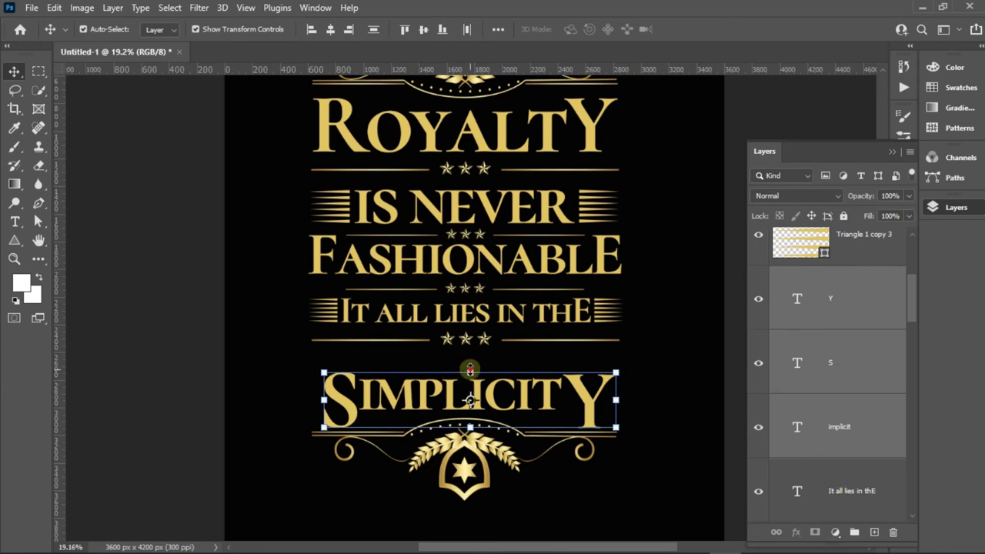
left_click_drag(469, 371, 469, 374)
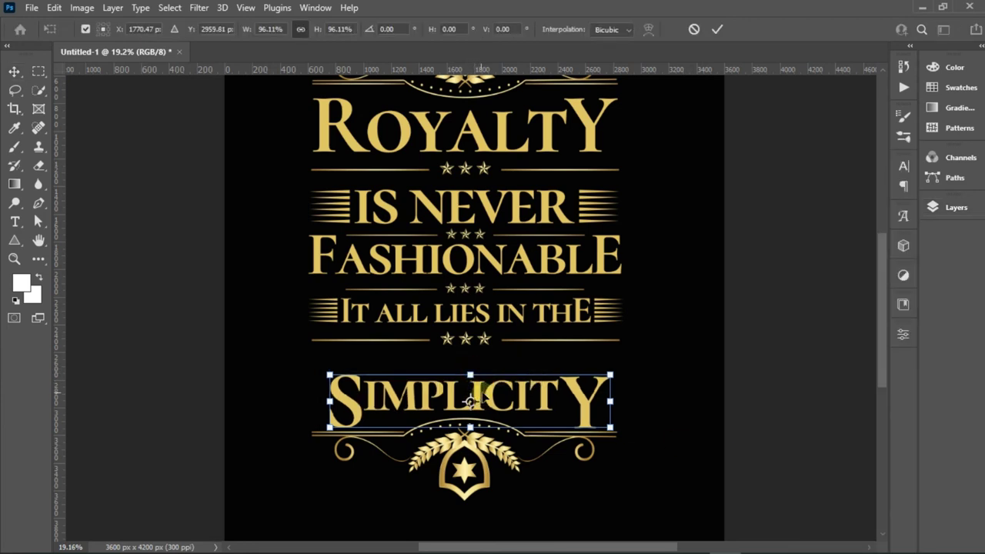
left_click_drag(490, 395, 491, 376)
scroll(470, 410, "up", 2)
scroll(467, 410, "up", 2)
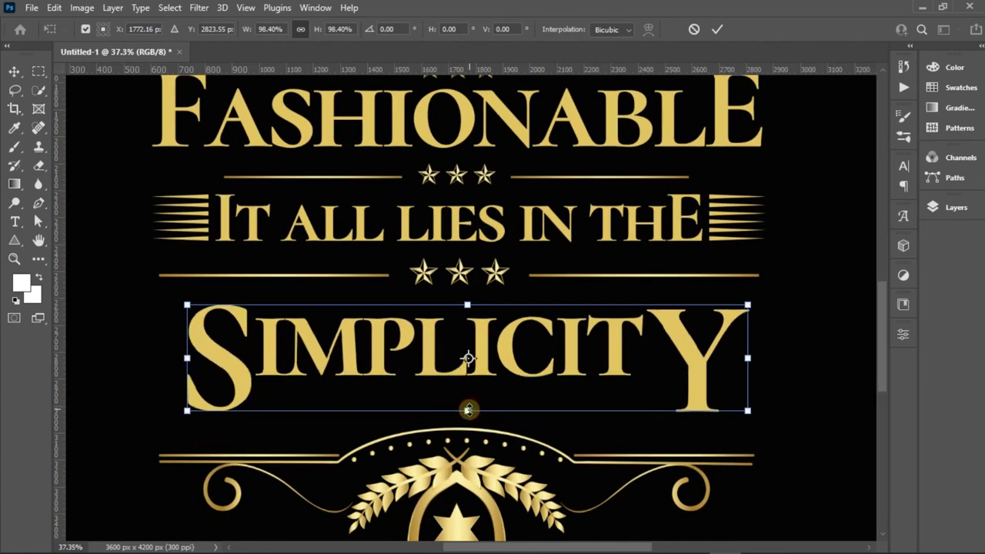
left_click_drag(469, 409, 469, 408)
left_click_drag(462, 356, 458, 355)
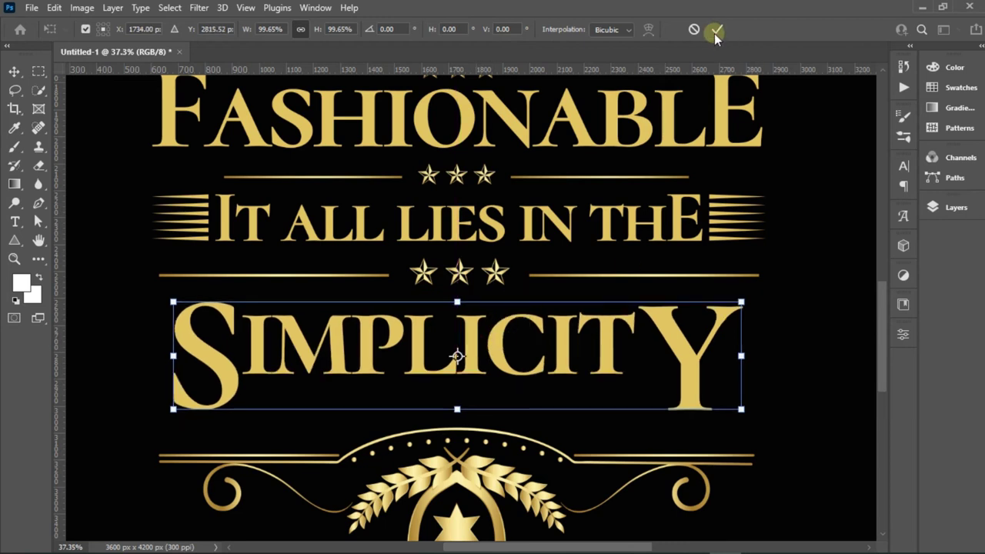
key("Return")
left_click_drag(460, 485, 459, 460)
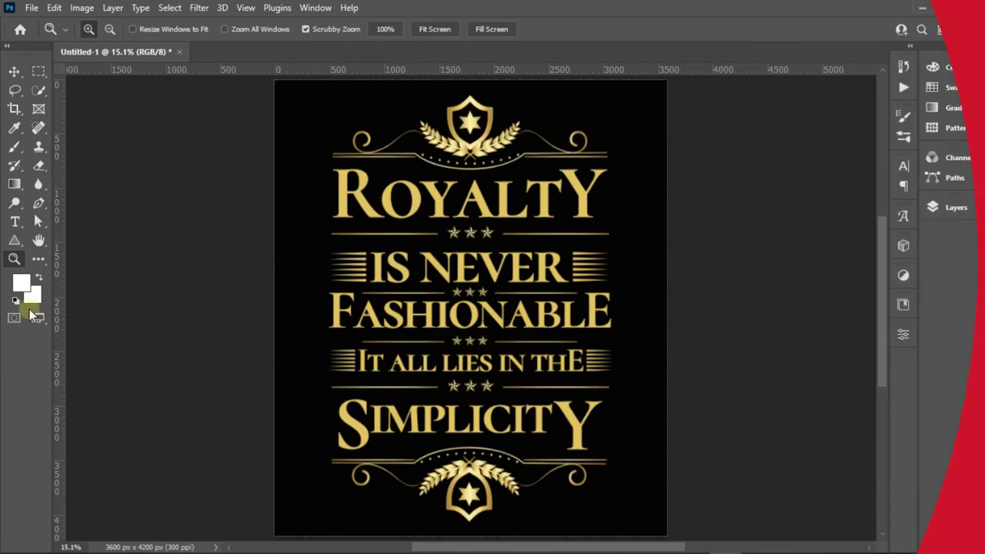
left_click_drag(480, 547, 409, 546)
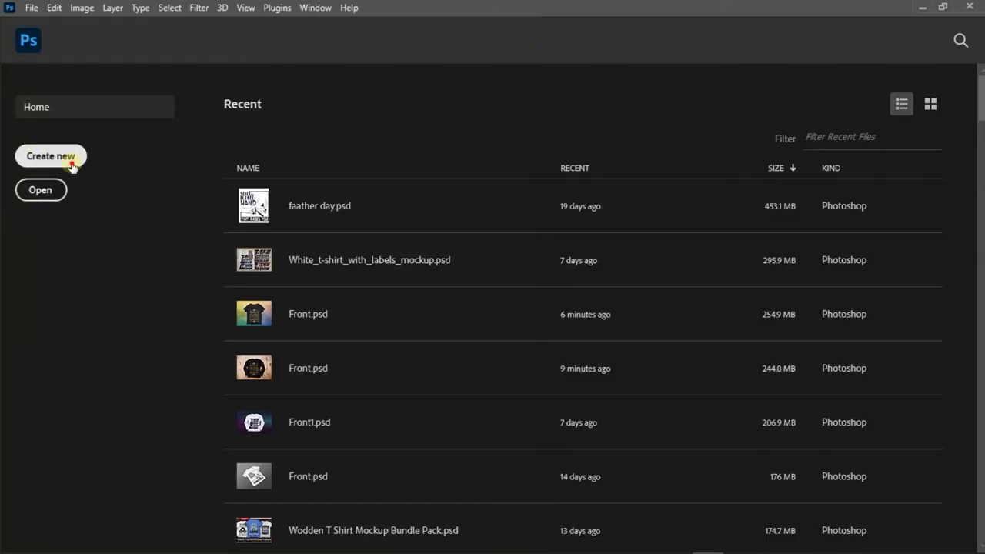
Step: Create a 20 × 16 in, 300 ppi (6000 × 4800 px) document holding the pasted logo
left_click(73, 164)
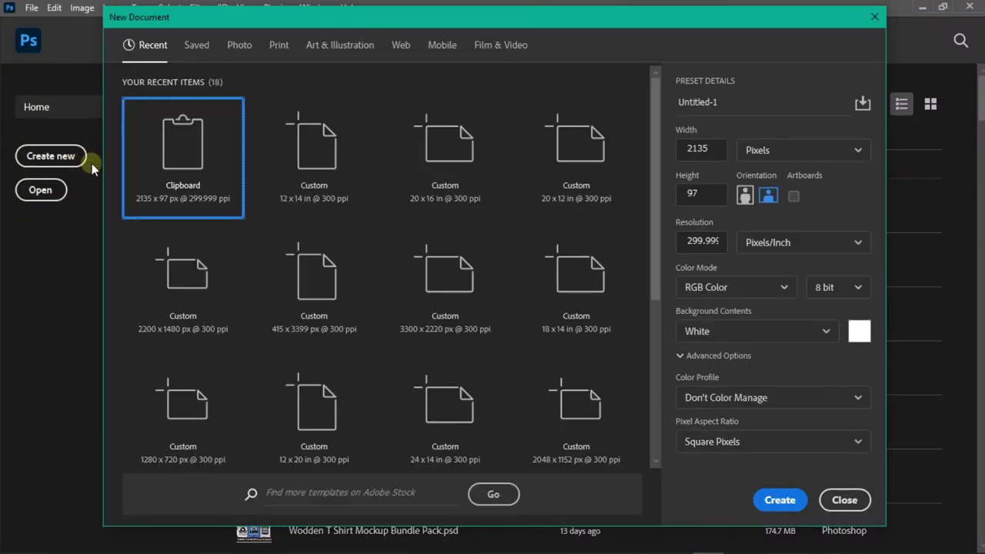
left_click(431, 163)
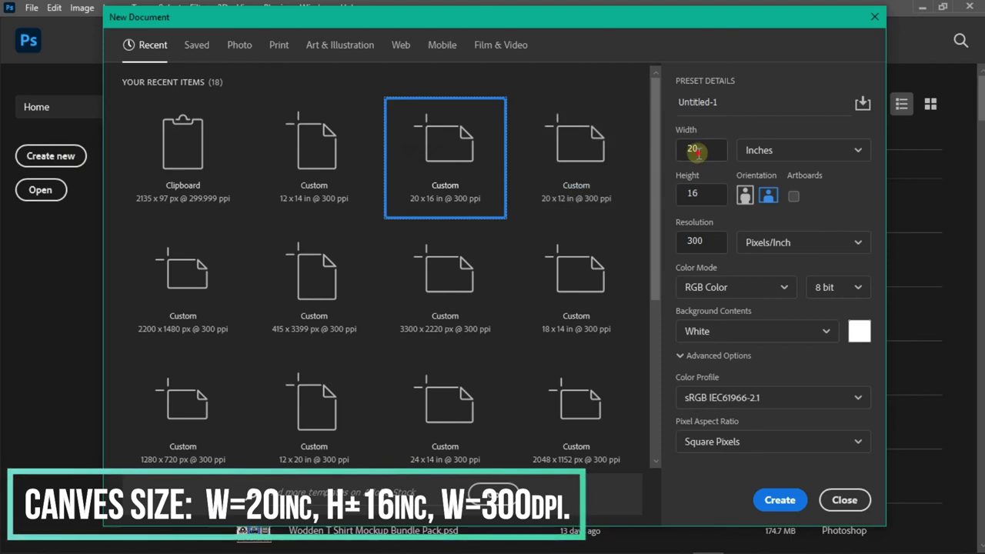
double_click(687, 194)
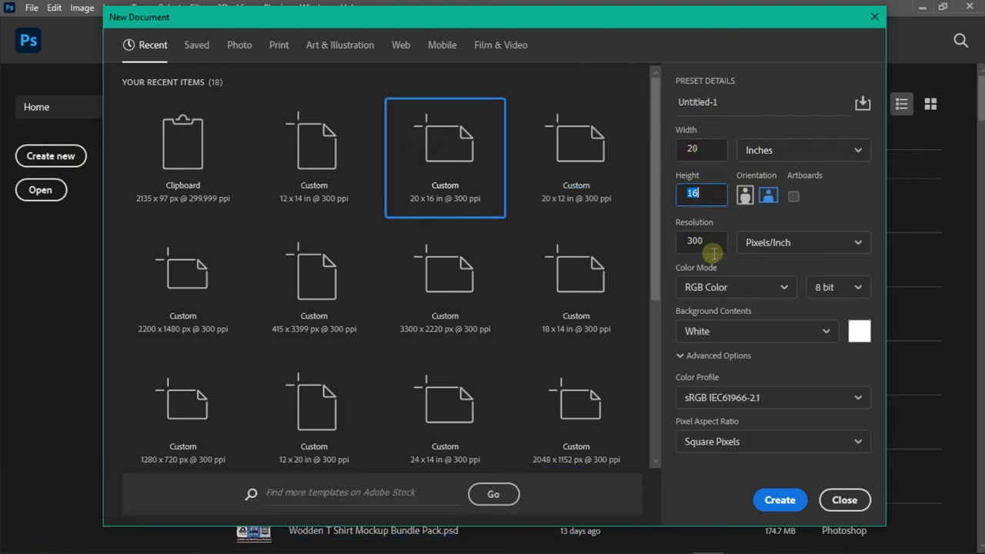
left_click(781, 500)
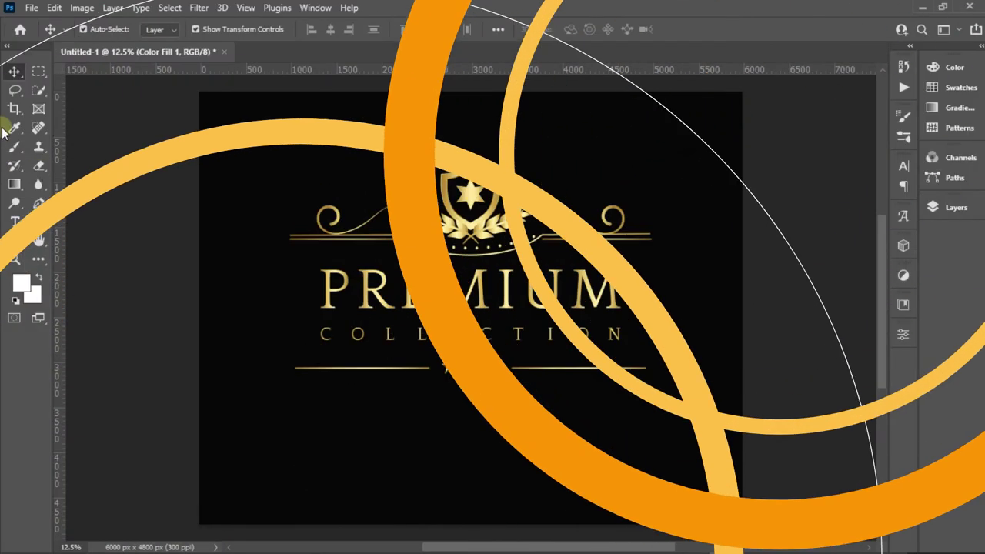
Step: Rasterize the Untitled-1 logo layer
left_click(957, 208)
left_click(857, 260)
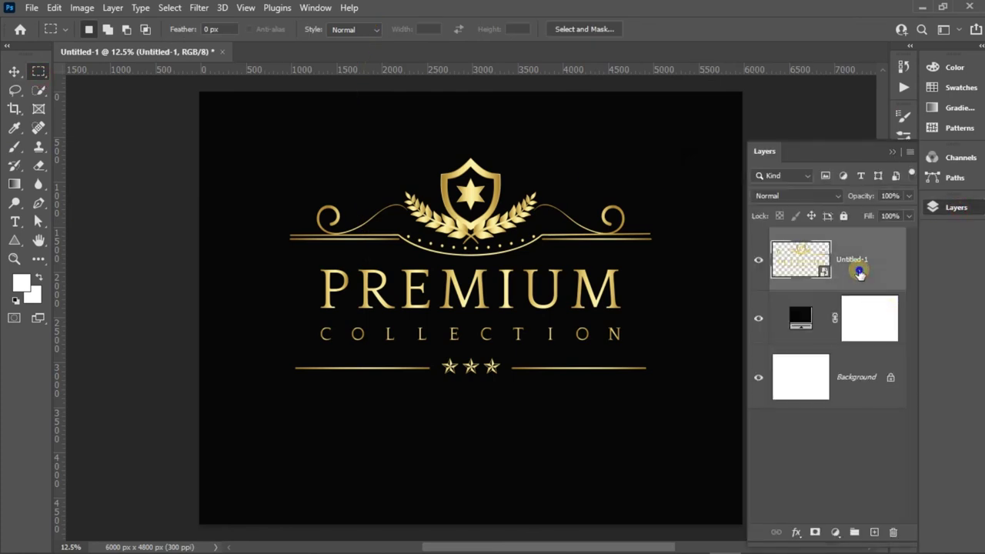
right_click(857, 260)
left_click(743, 288)
Step: Marquee the PREMIUM COLLECTION text, fill it with black, and deselect
left_click_drag(304, 259, 647, 352)
key("Delete")
key("ctrl+d")
key("v")
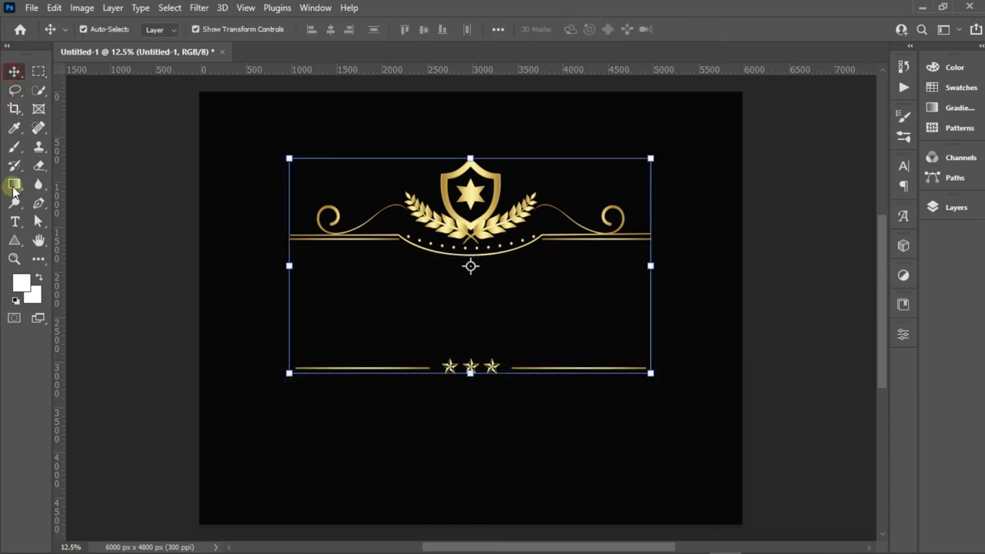
left_click(14, 222)
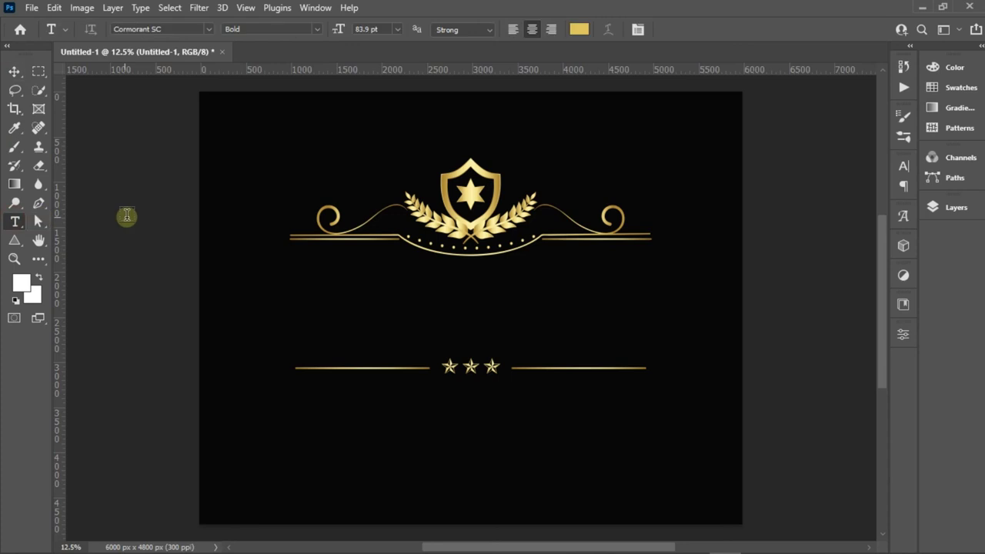
Step: Type the RoyaltY title between the crest and the starred rule
left_click(399, 302)
type("RoyaltY")
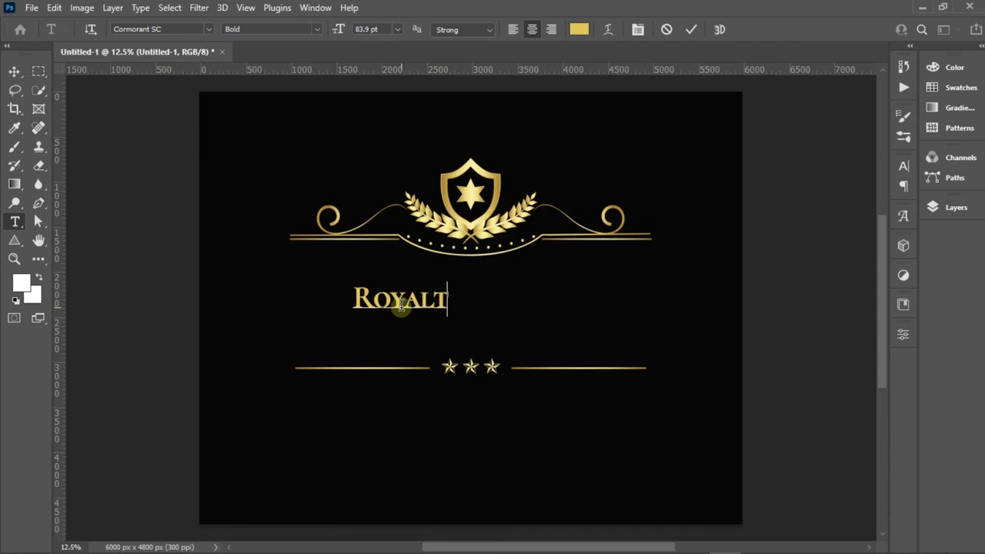
left_click(691, 29)
Step: Enlarge RoyaltY with Free Transform so it spans the crest's width
left_click(14, 71)
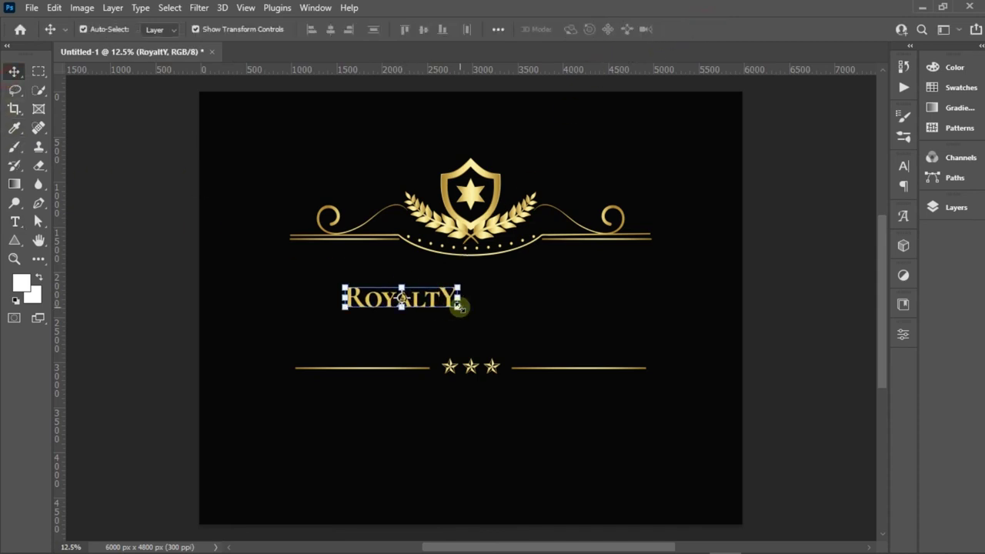
left_click_drag(465, 298, 651, 299)
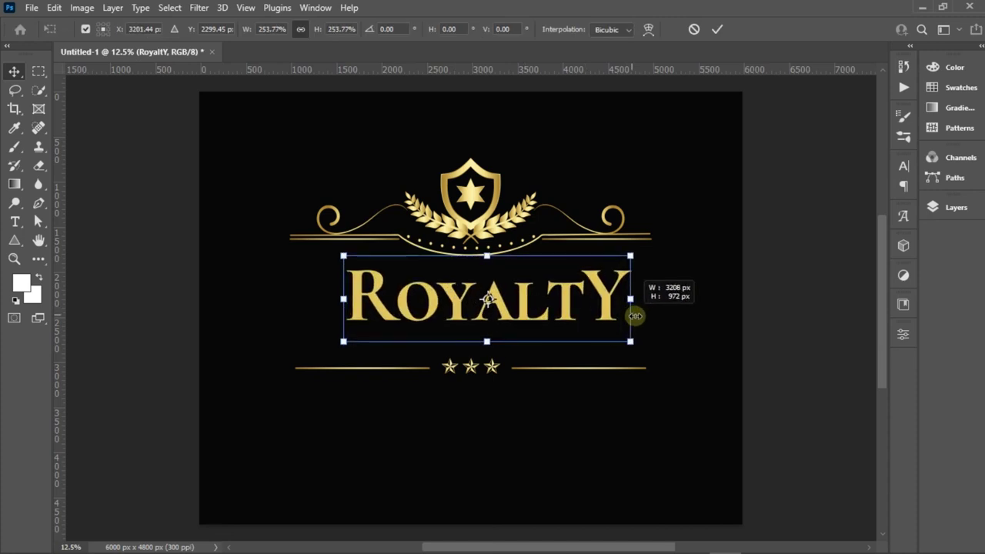
left_click_drag(343, 299, 289, 299)
left_click(715, 30)
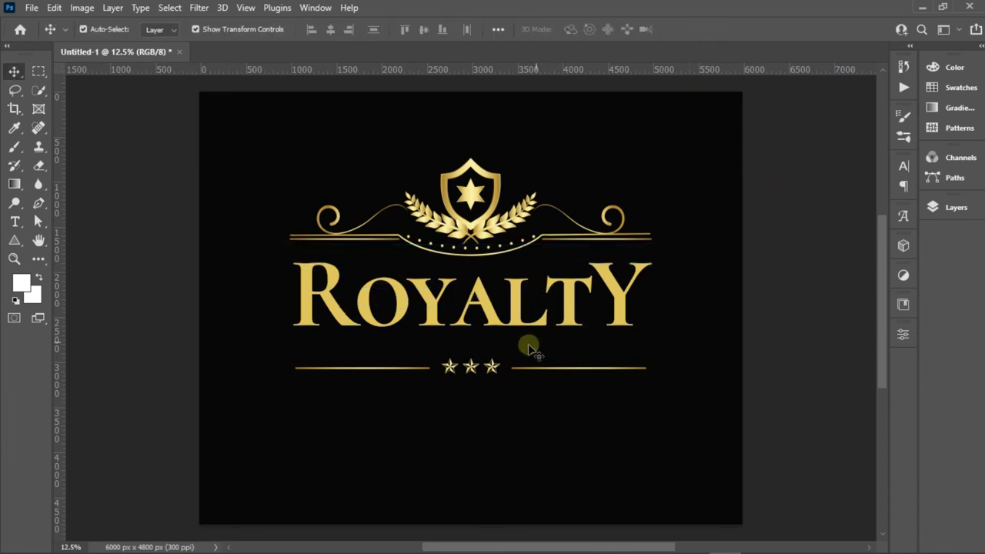
left_click(38, 71)
Step: Select the starred rule and centre it just below the RoyaltY title
left_click_drag(286, 356, 662, 396)
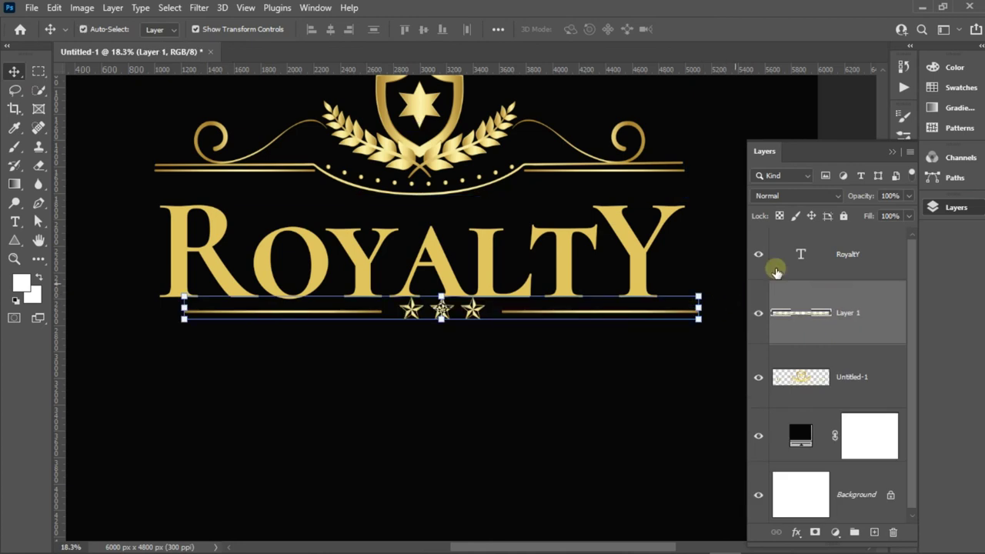
key("F7")
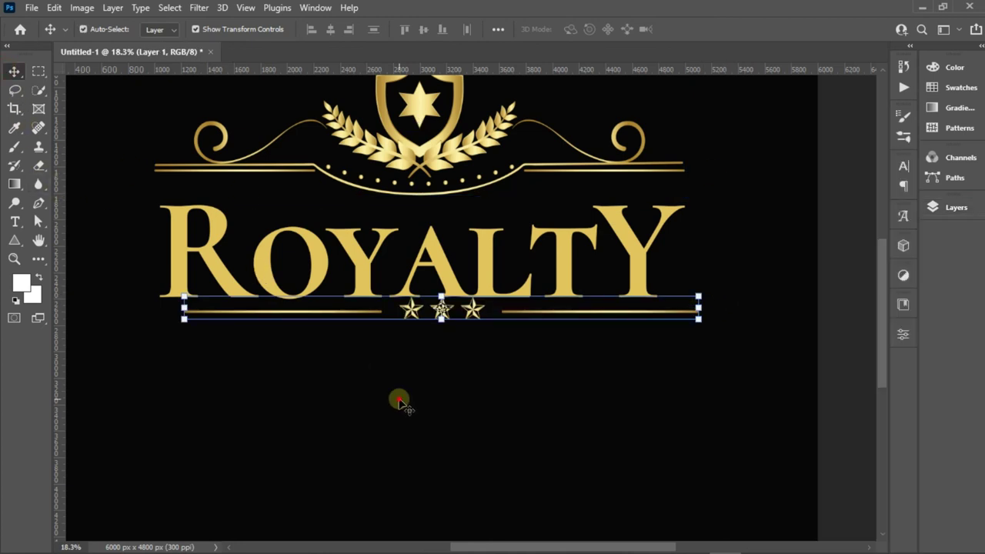
left_click_drag(442, 316, 427, 329)
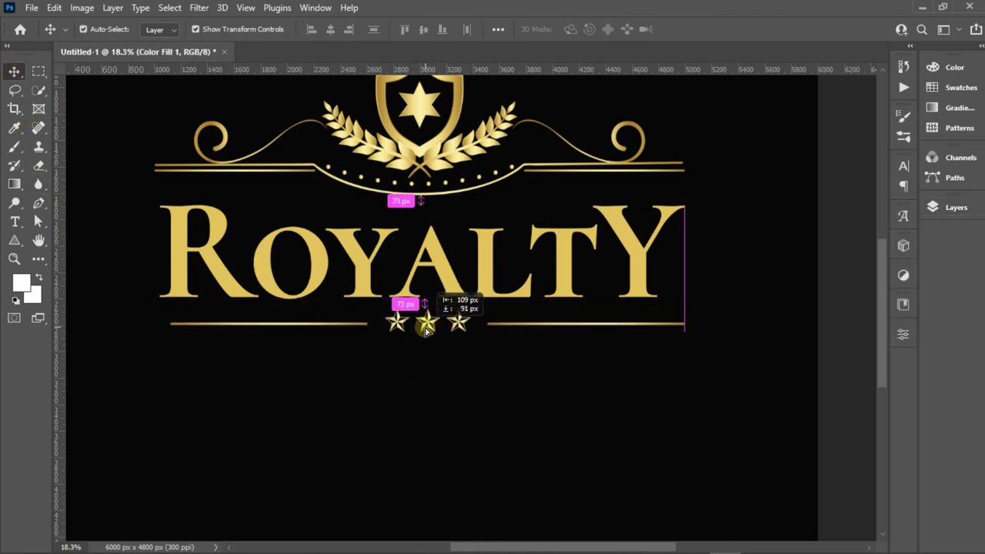
scroll(444, 333, "up", 2)
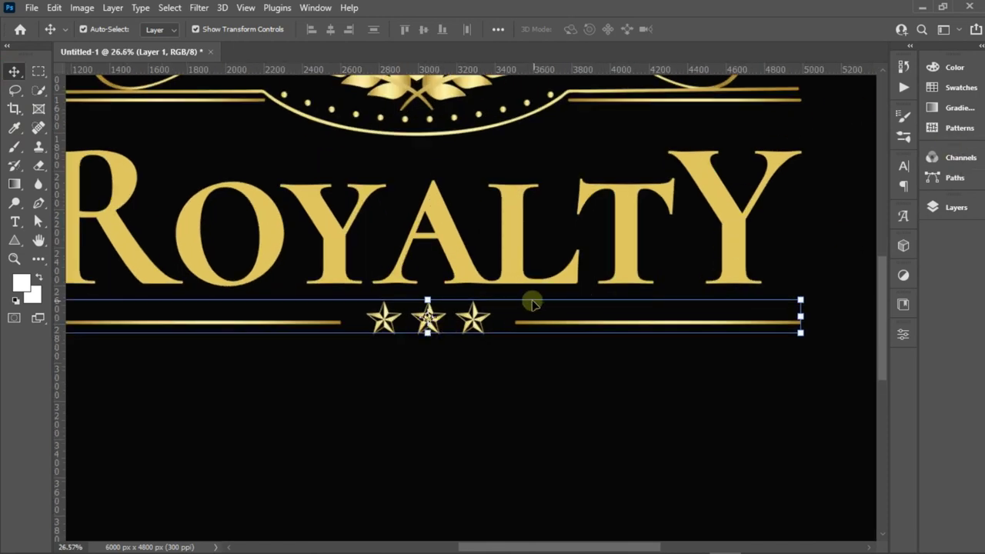
scroll(535, 304, "down", 1)
left_click_drag(475, 309, 500, 314)
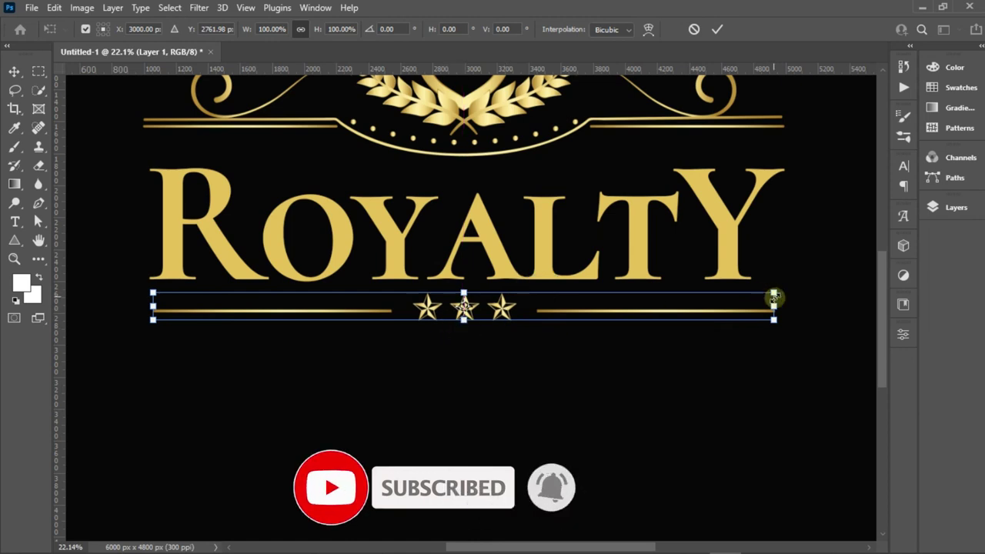
Step: Widen the starred rule to 103.15% to match the title and lower it slightly
left_click_drag(774, 304, 784, 304)
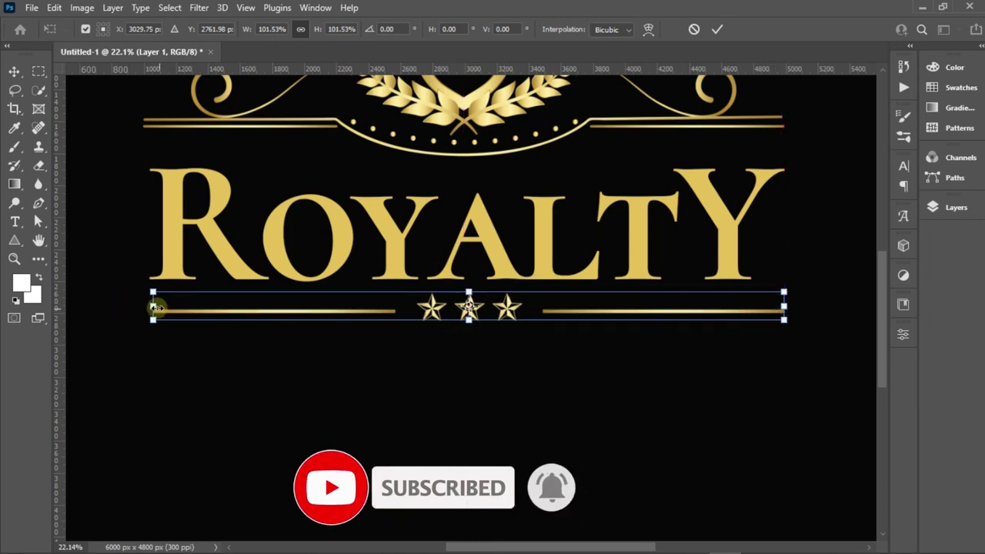
left_click_drag(154, 308, 144, 305)
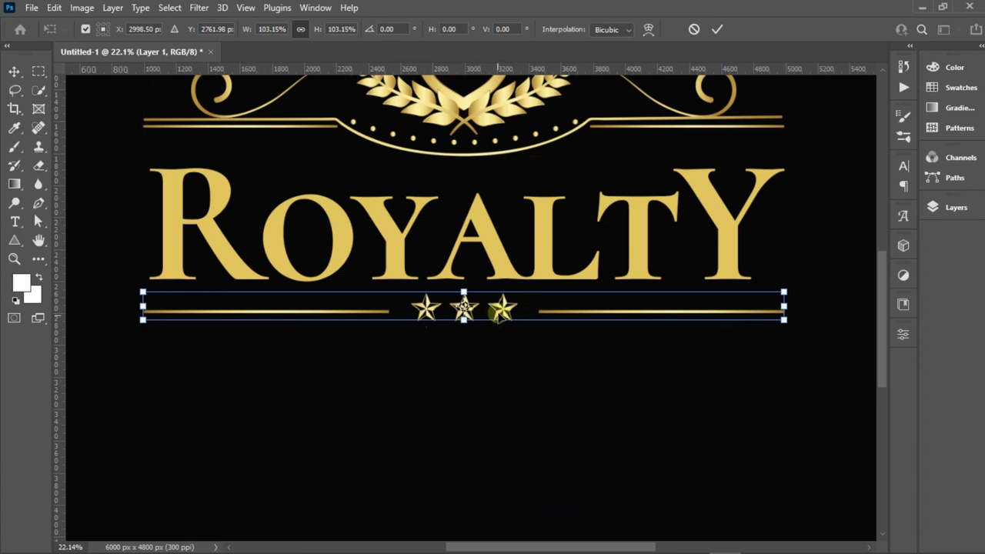
left_click_drag(501, 309, 502, 316)
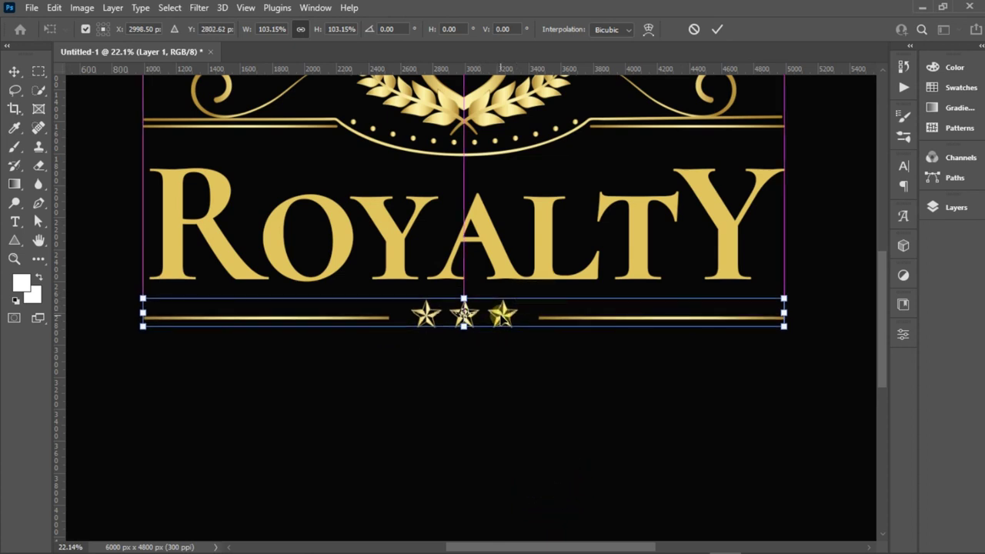
left_click(717, 30)
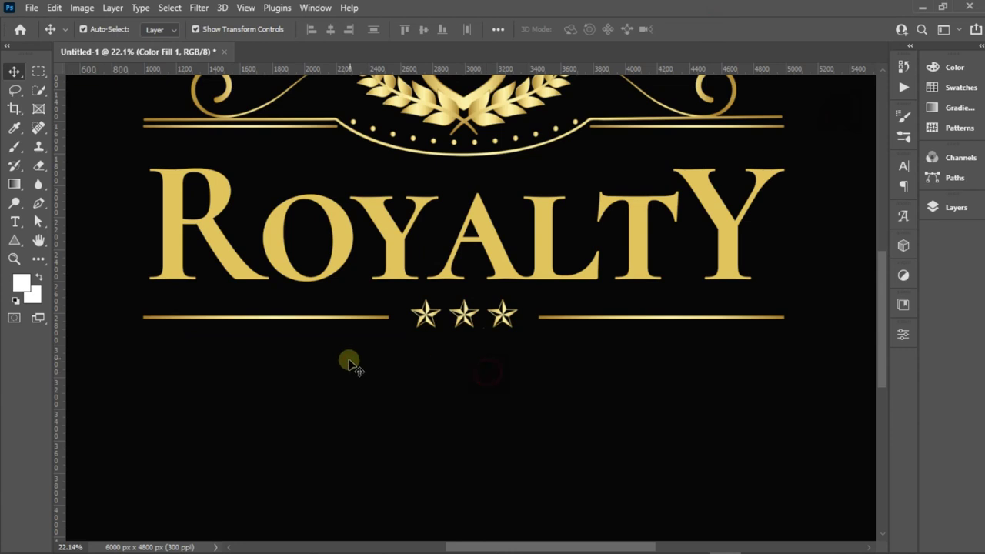
scroll(349, 364, "down", 2)
scroll(418, 396, "down", 3)
scroll(374, 411, "up", 3)
Step: Select RoyaltY, Layer 1 and Untitled-1 and enlarge them together to 143.61%
scroll(308, 368, "down", 1)
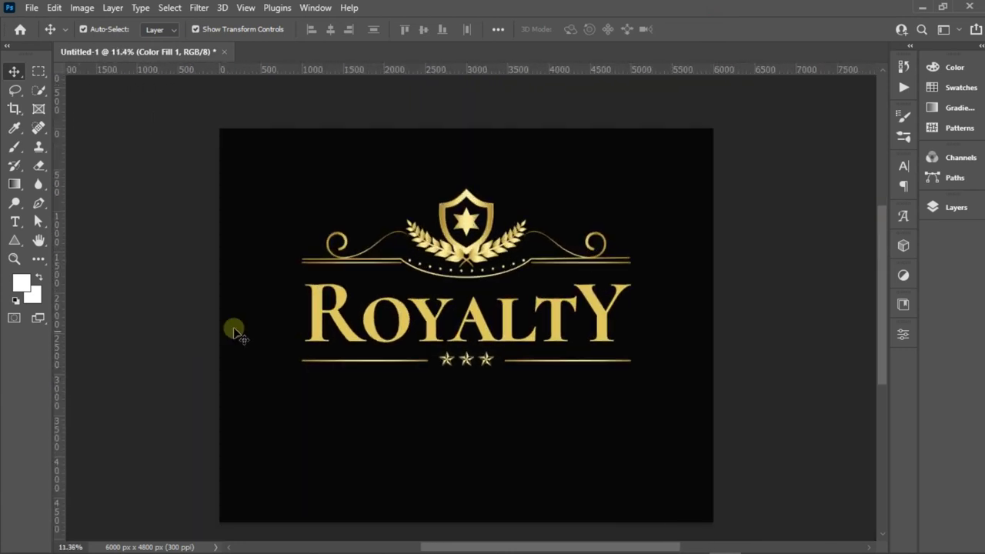
left_click(924, 217)
left_click(820, 255)
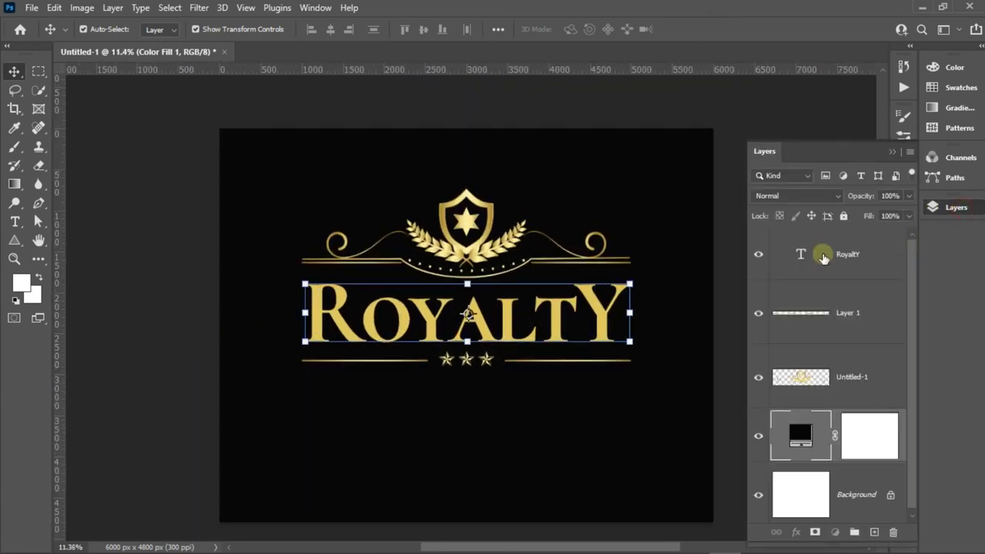
left_click(835, 373)
left_click(830, 260, "shift")
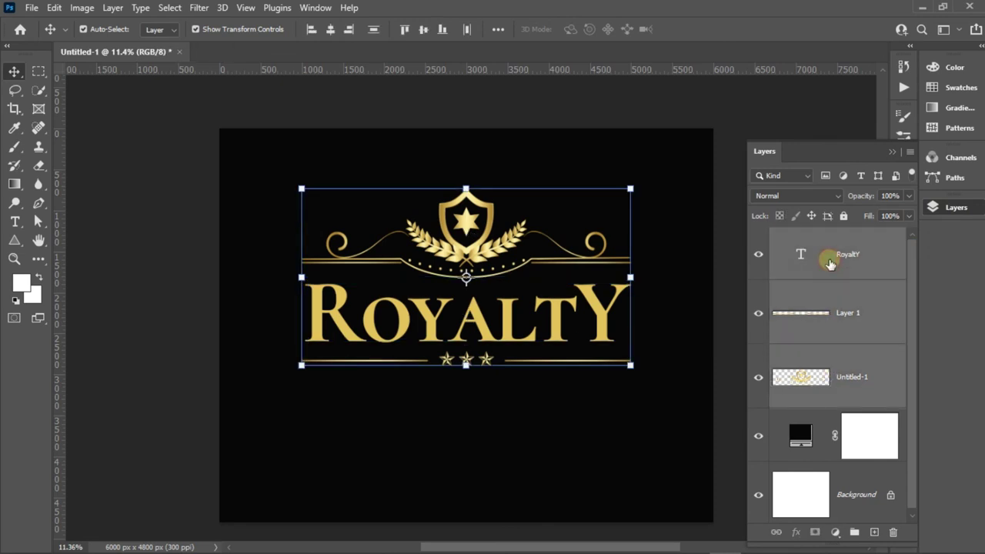
left_click_drag(465, 365, 455, 445)
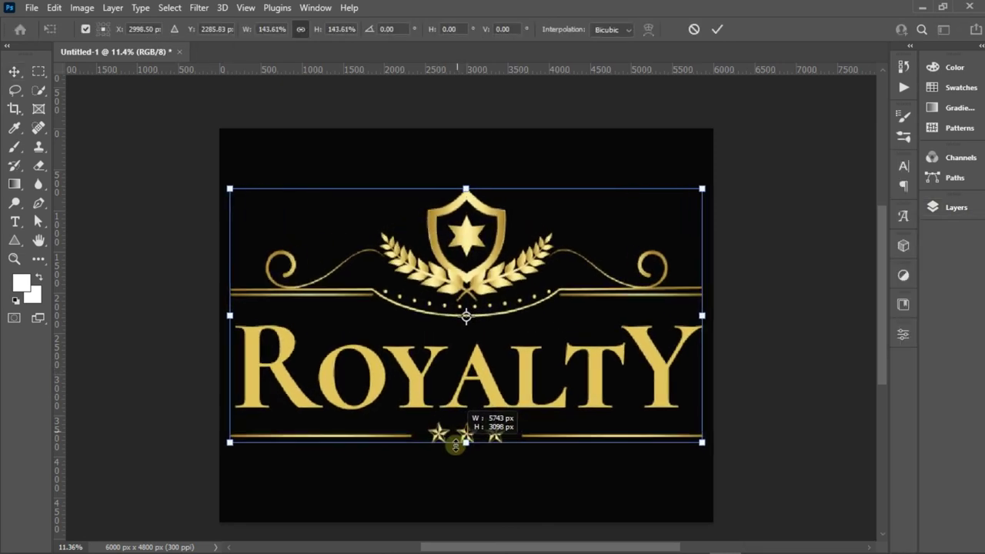
left_click(720, 32)
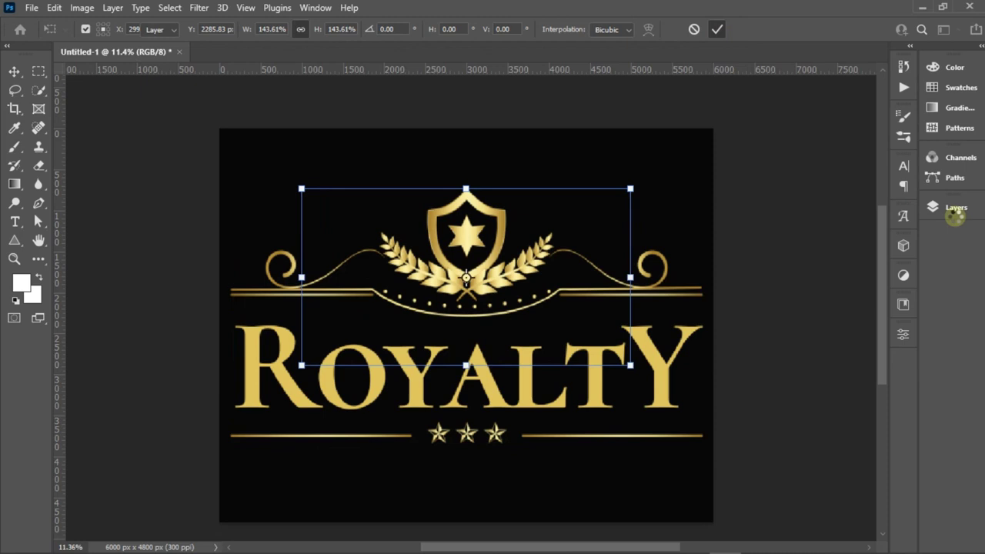
Step: Fit the whole image to the window
left_click(951, 207)
left_click(645, 121)
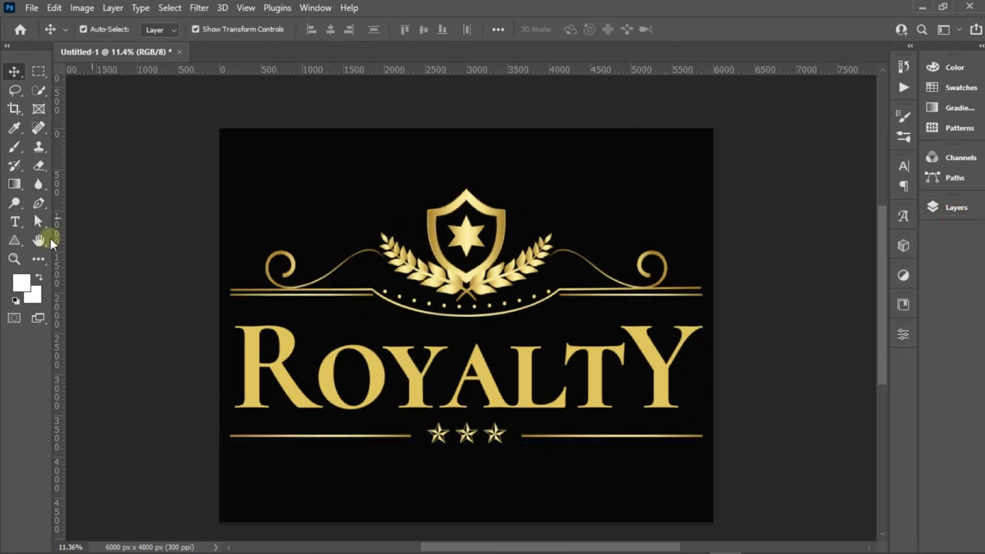
left_click(13, 259)
left_click(441, 30)
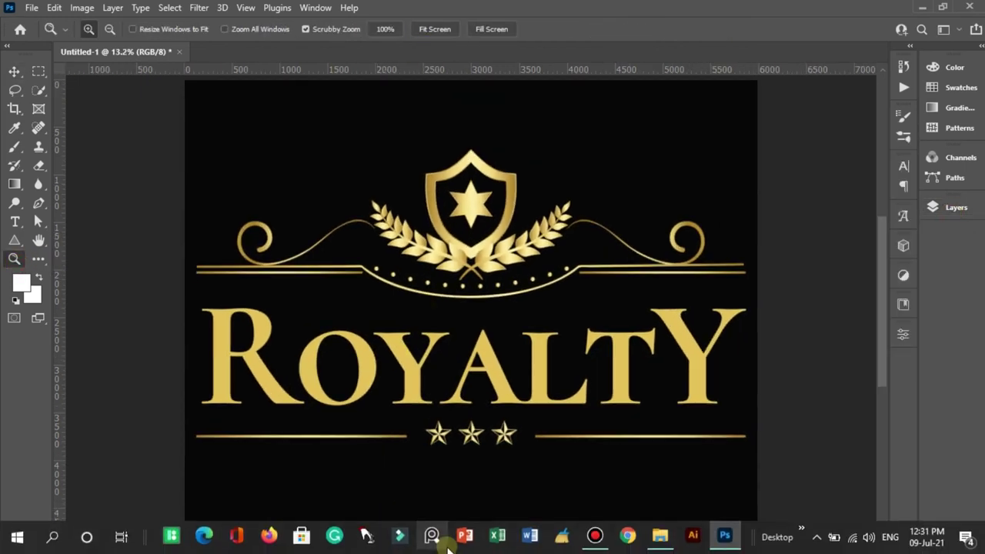
left_click_drag(462, 548, 436, 547)
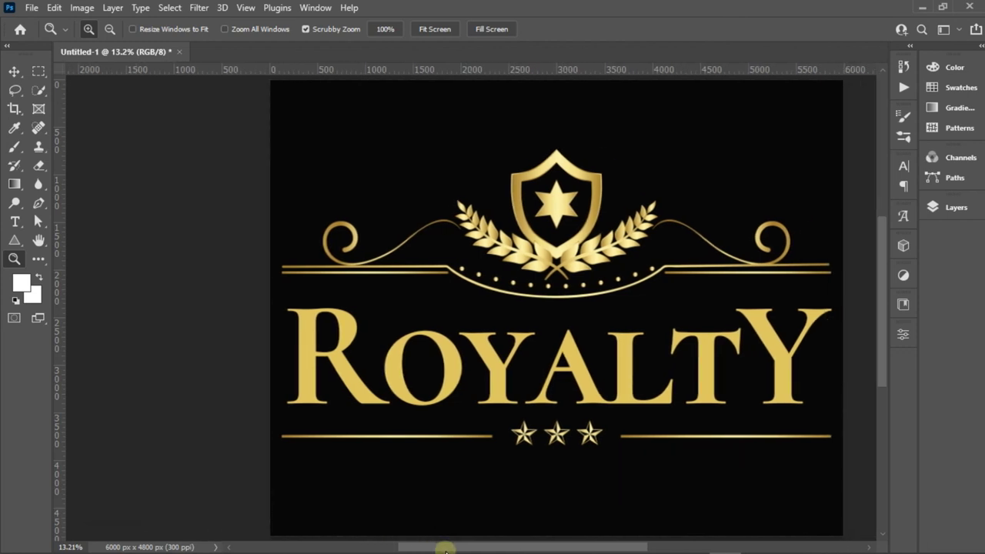